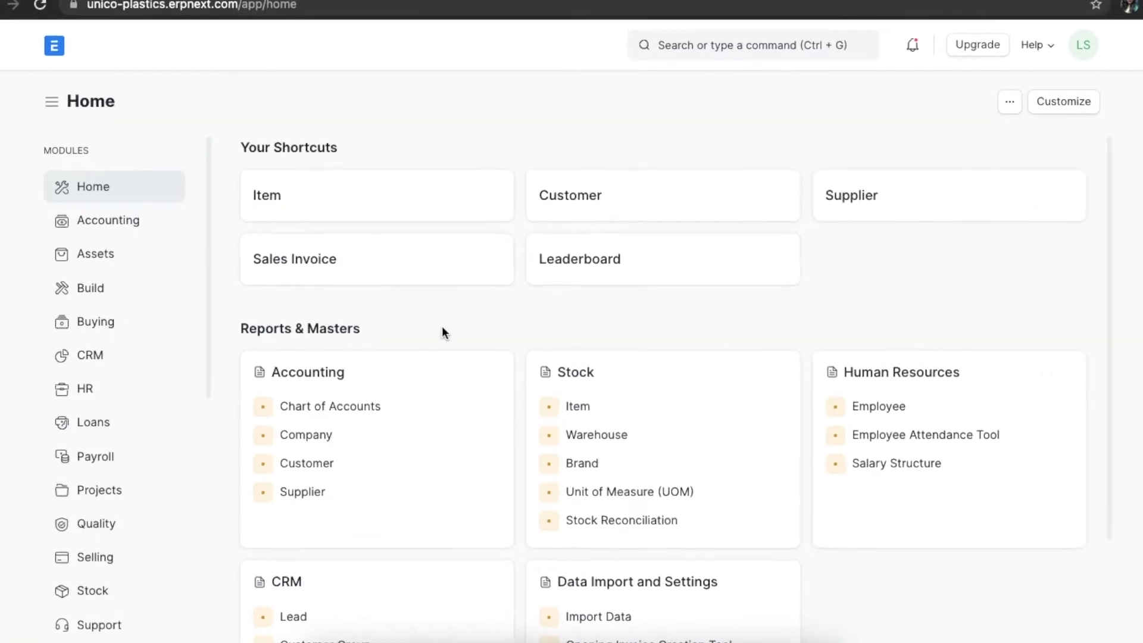
- Open Appraisal Template from HR's Performance card and start a new template titled 'Associate'
left_click(109, 399)
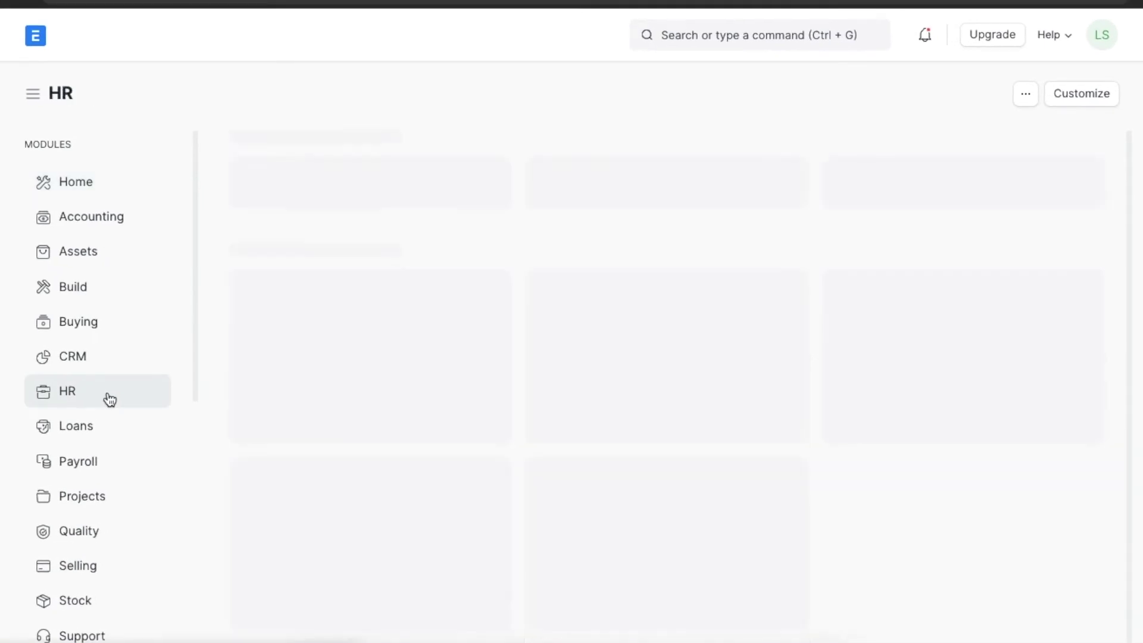
scroll(741, 397, "down", 4)
scroll(741, 397, "down", 10)
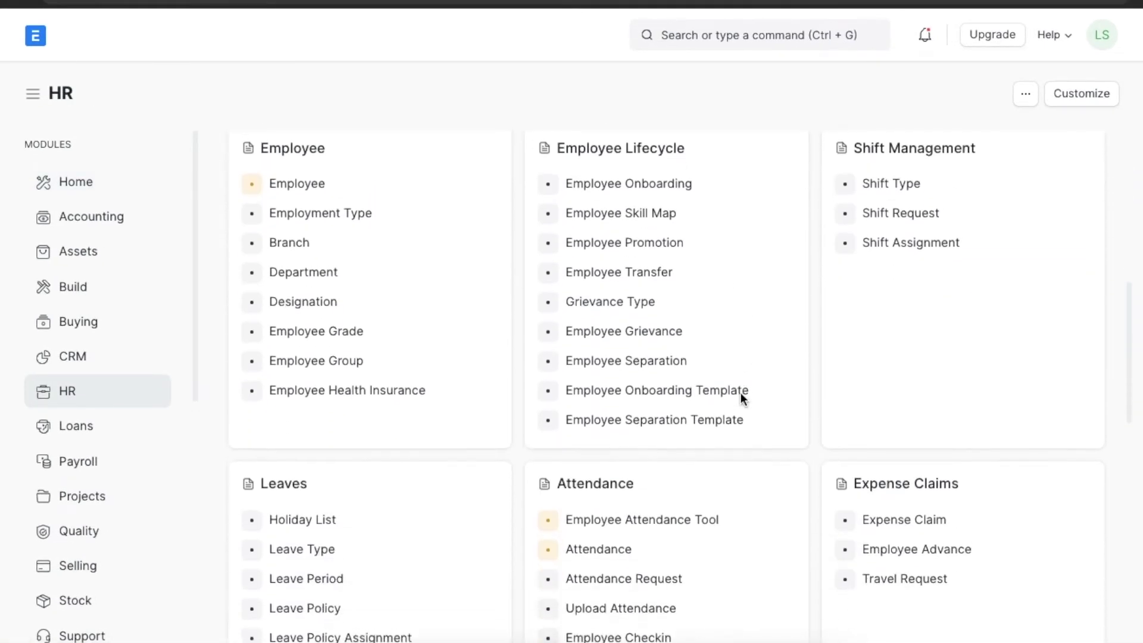
scroll(743, 399, "down", 10)
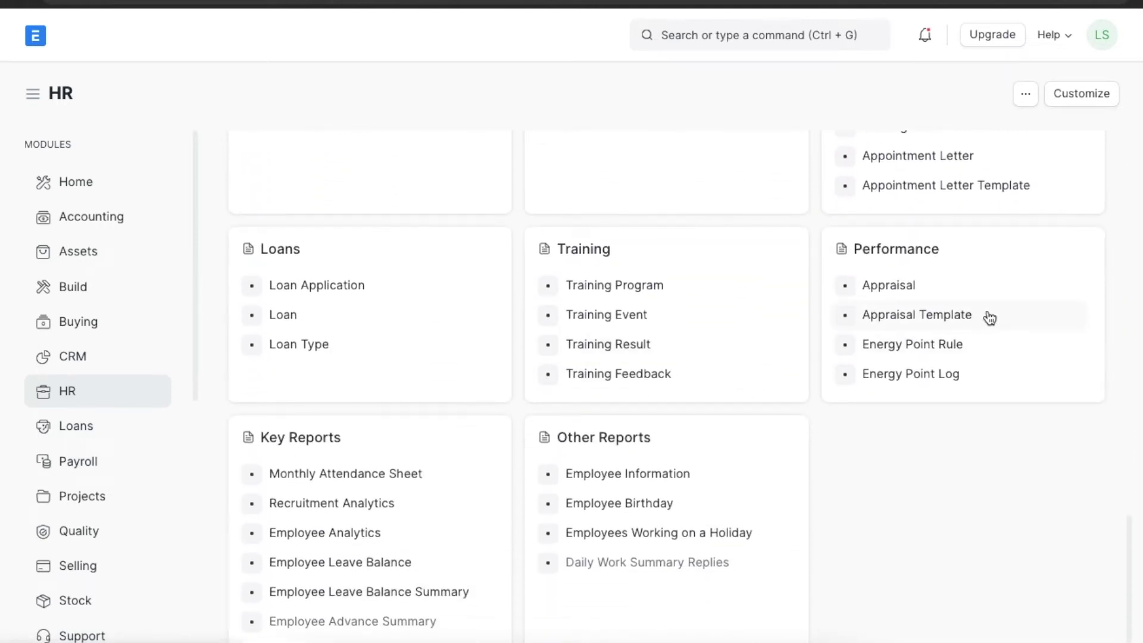
left_click(987, 315)
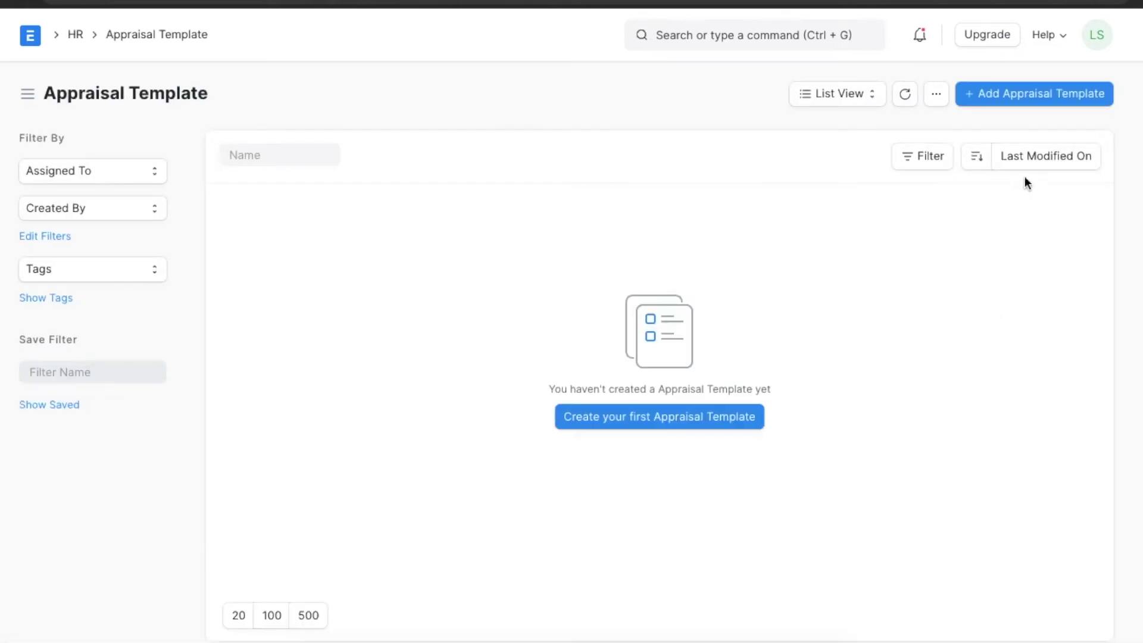
left_click(1035, 96)
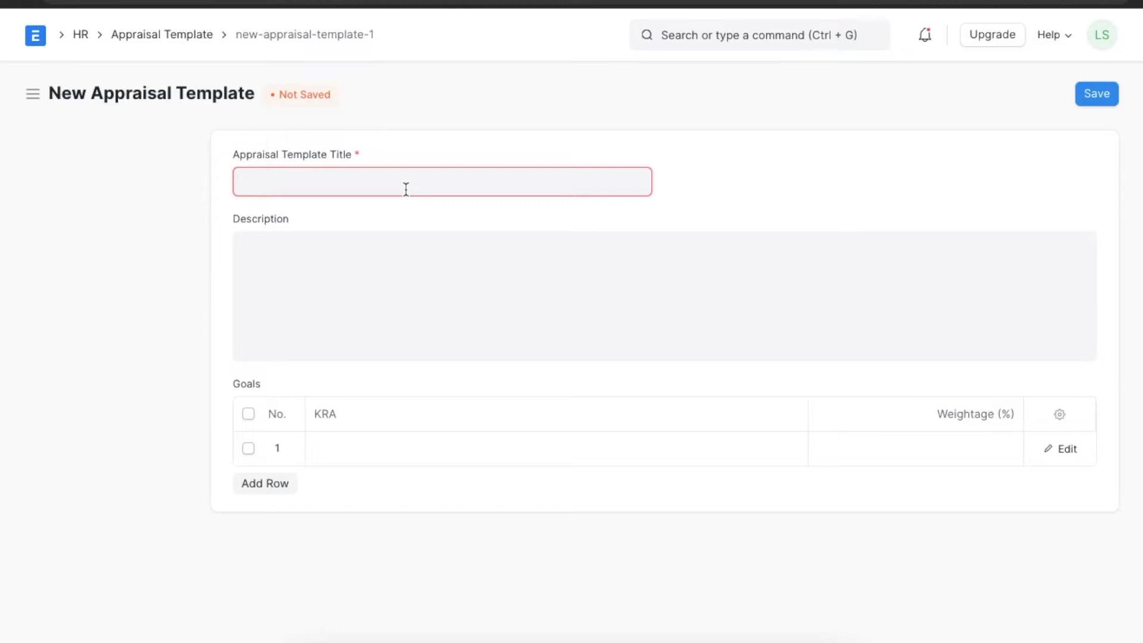
type("Associate")
- Describe the template as 'Level 4 Employee' and enter 'Accounts Payable' as the first goal
left_click(400, 275)
type("Level ")
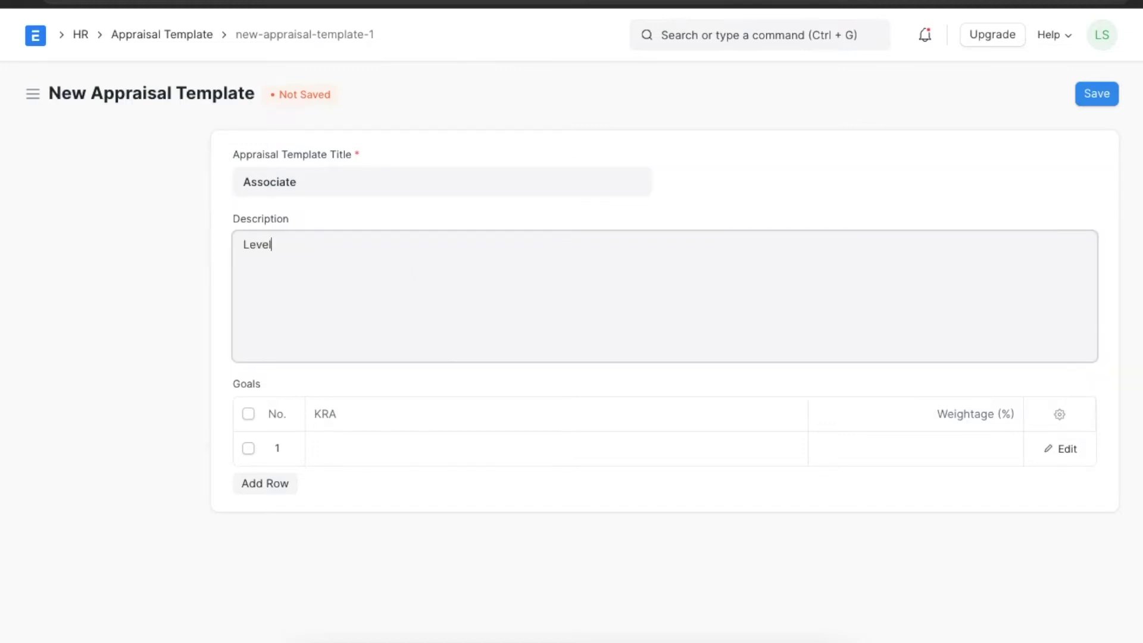
type("4 Employee")
left_click(361, 447)
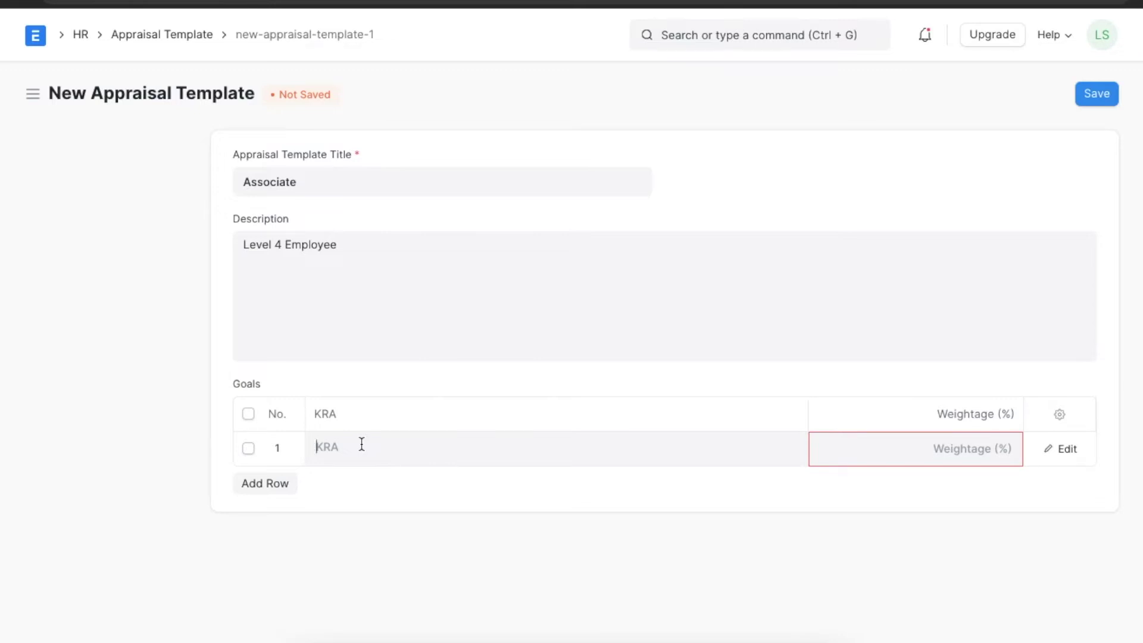
type("Account")
type("s Payable")
- Weight Accounts Payable at 30% and add a second goal, Accounts Receivables, at 30%
type("30")
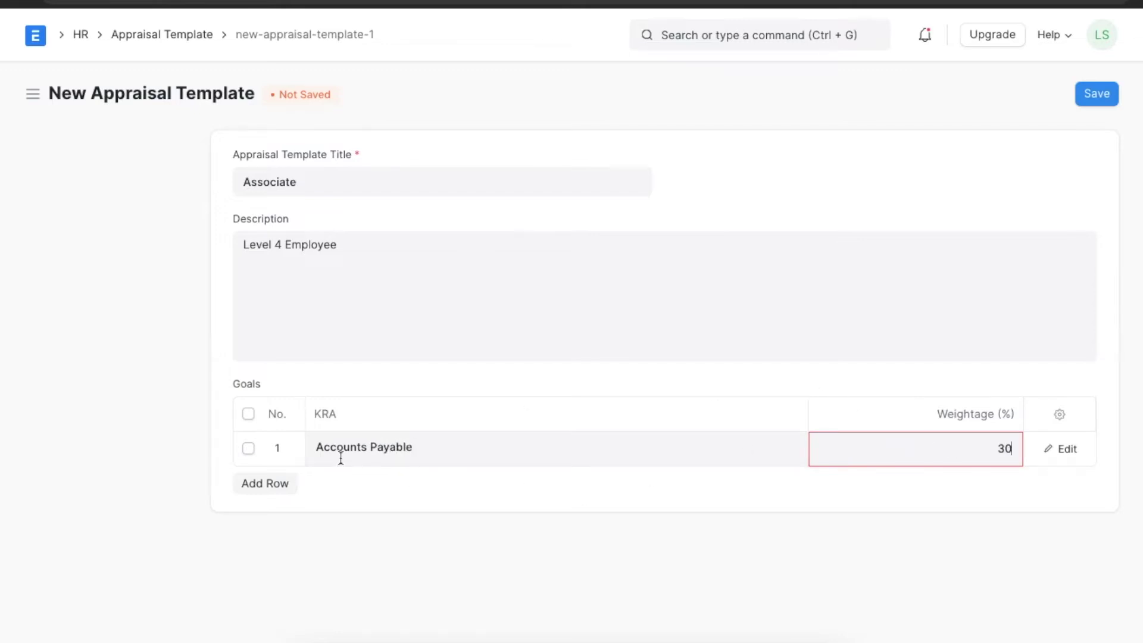
left_click(281, 488)
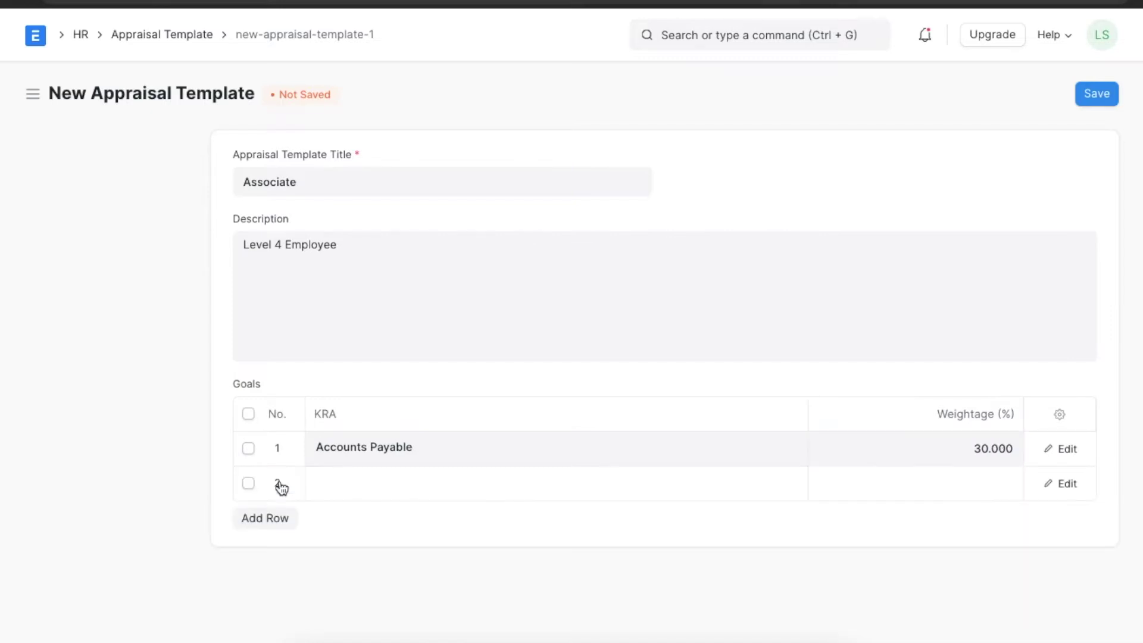
left_click(336, 487)
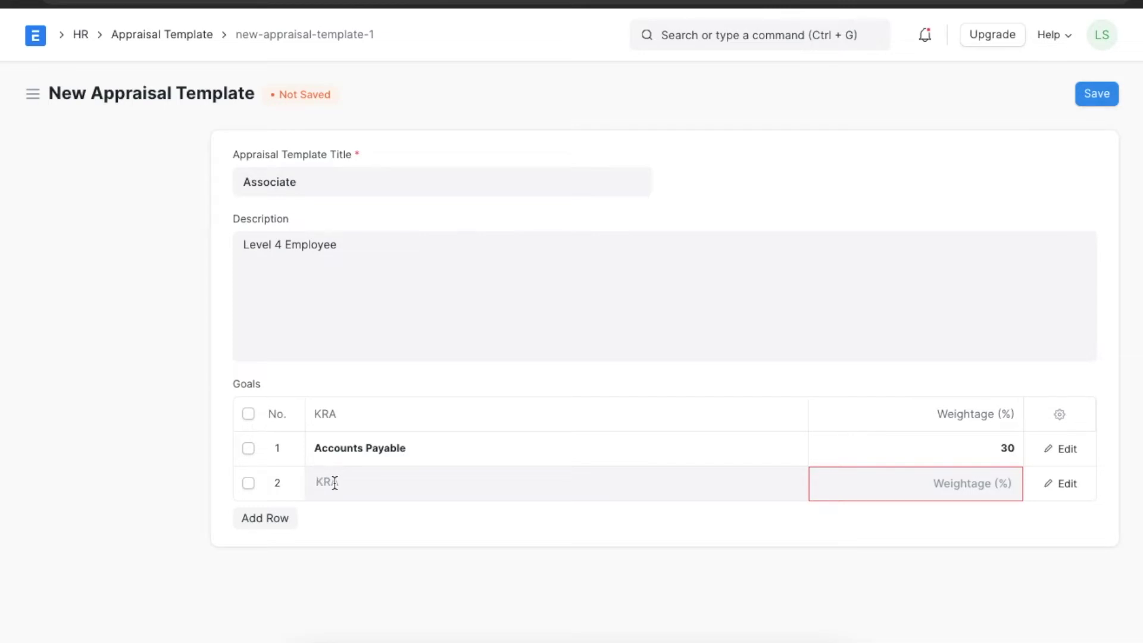
type("Accounts Receivables")
left_click(906, 493)
type("30")
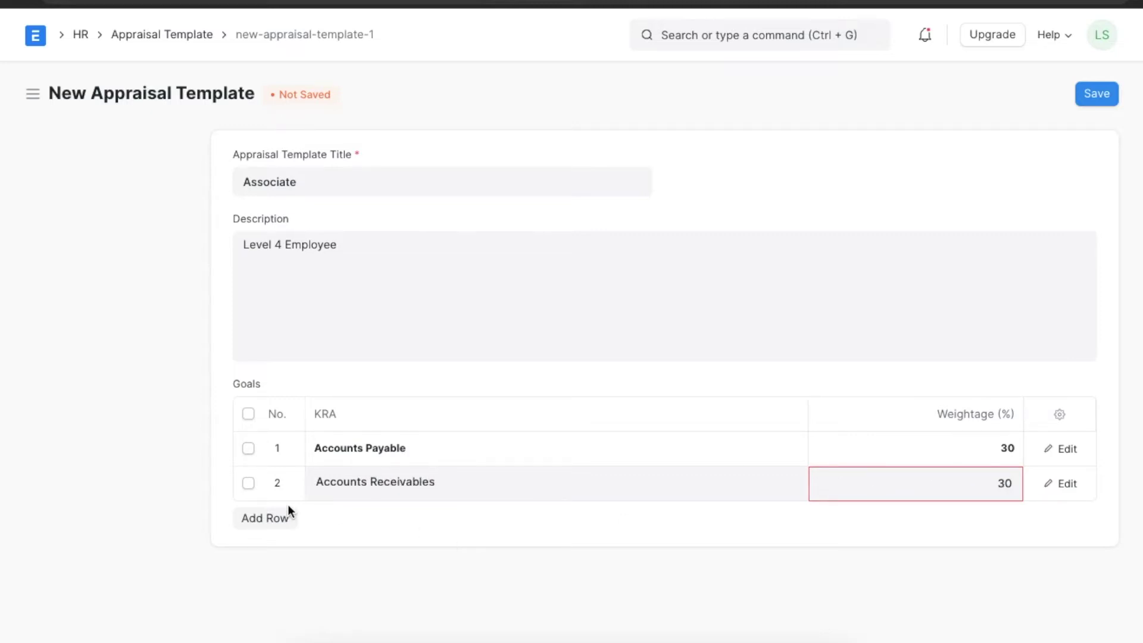
- Add a third goal, Reconciliation, at 40% and save the template
left_click(284, 515)
type("Reco")
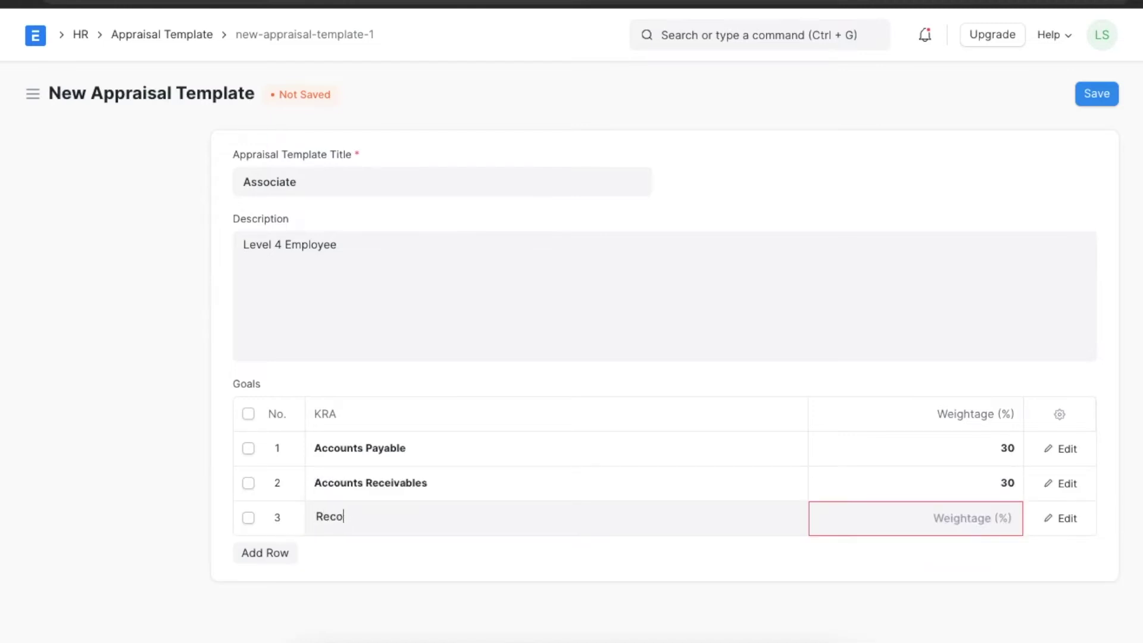
type("nciliation")
left_click(950, 512)
type("40")
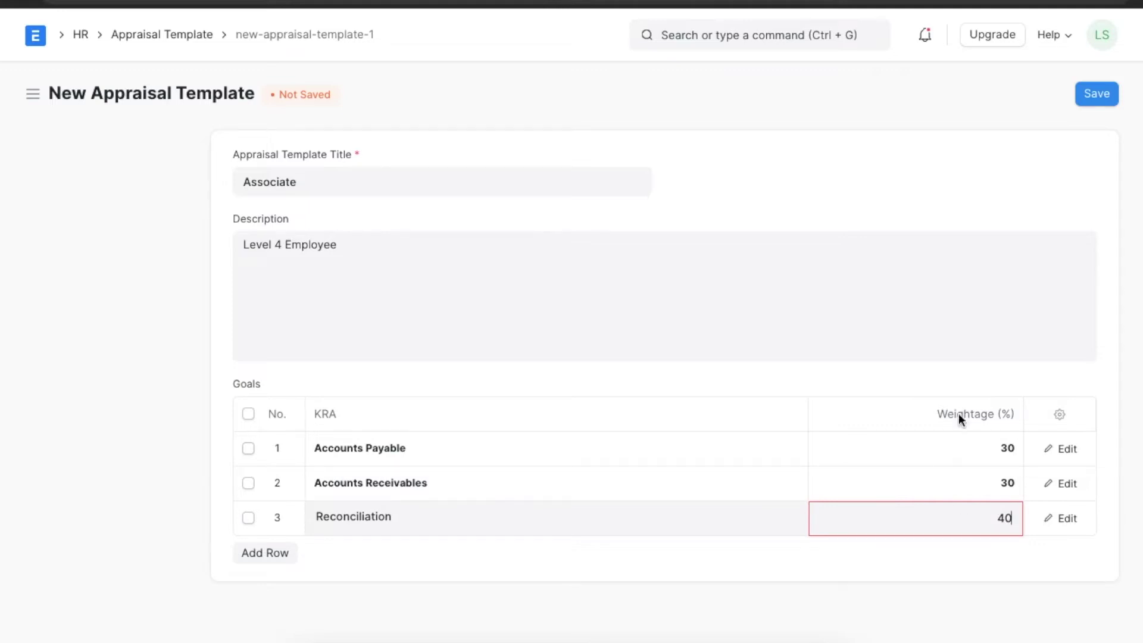
left_click(886, 567)
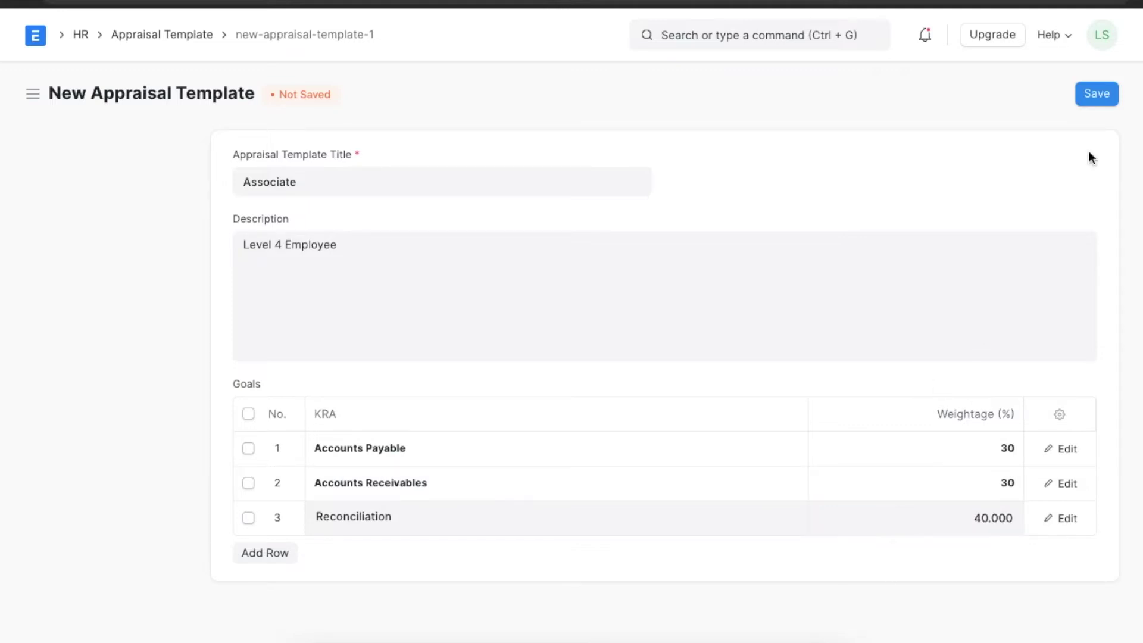
left_click(1109, 95)
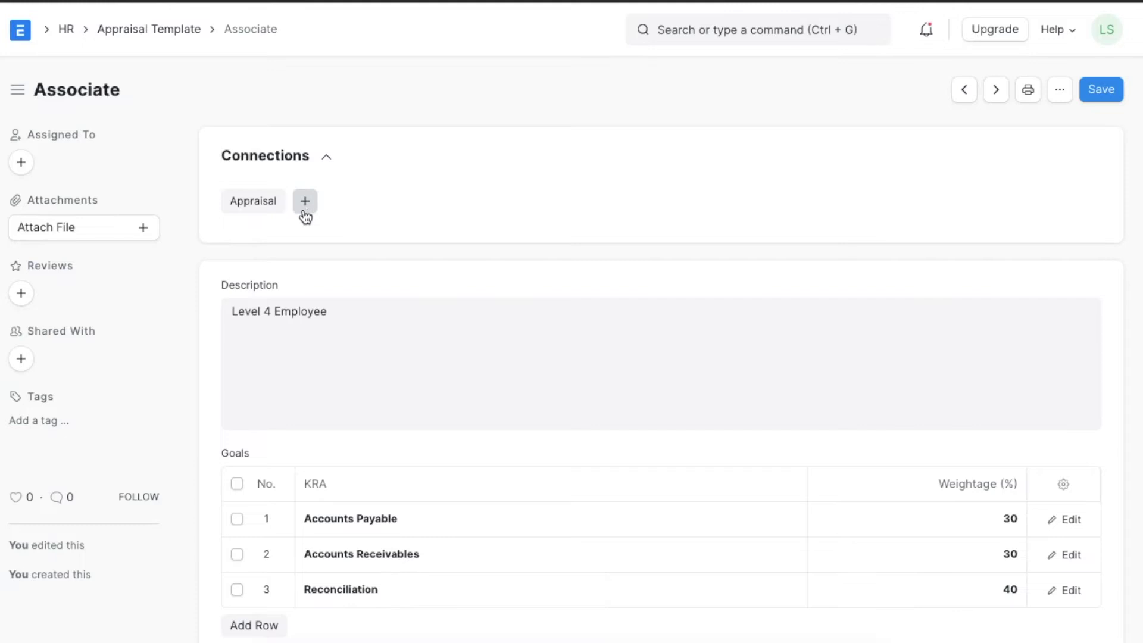
- Return to the HR workspace, open the Appraisal list and start a new appraisal
left_click(66, 30)
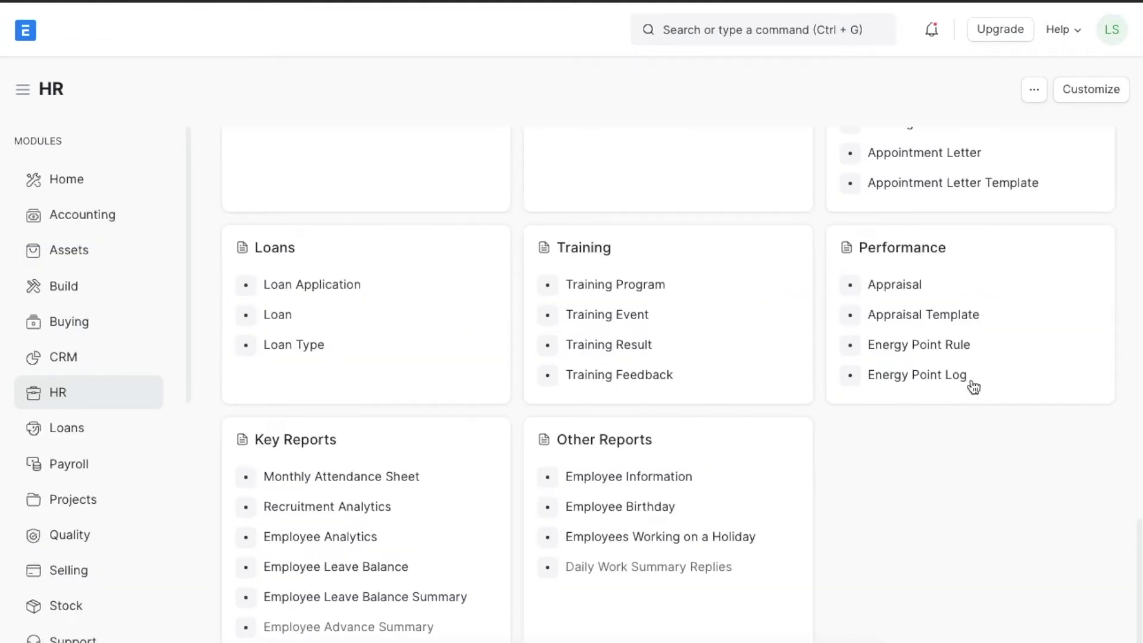
left_click(935, 290)
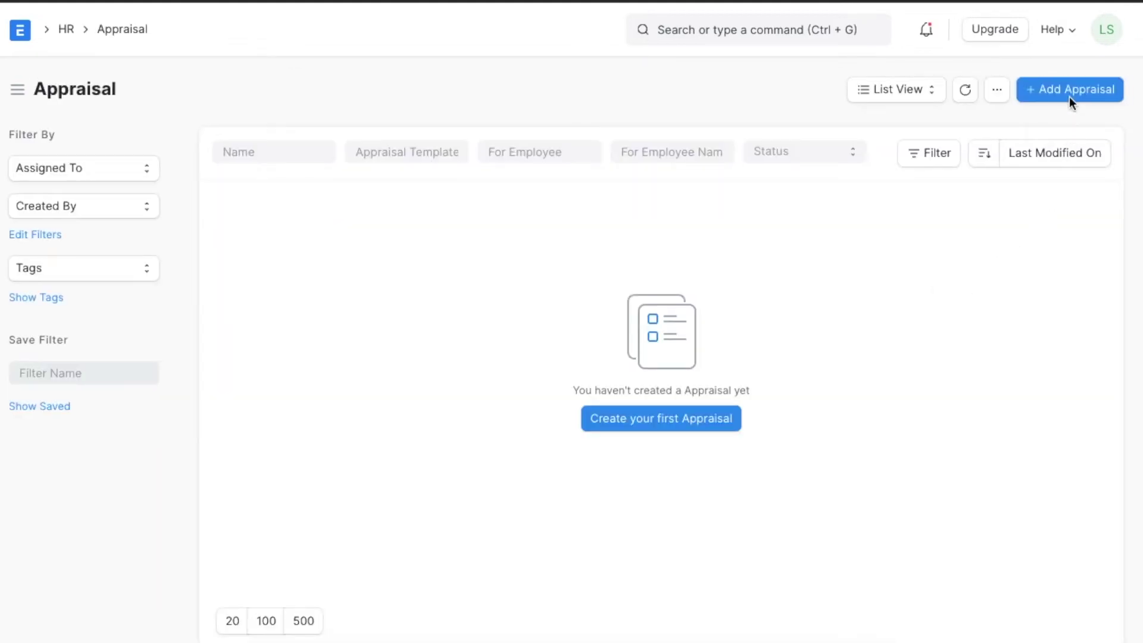
left_click(1072, 96)
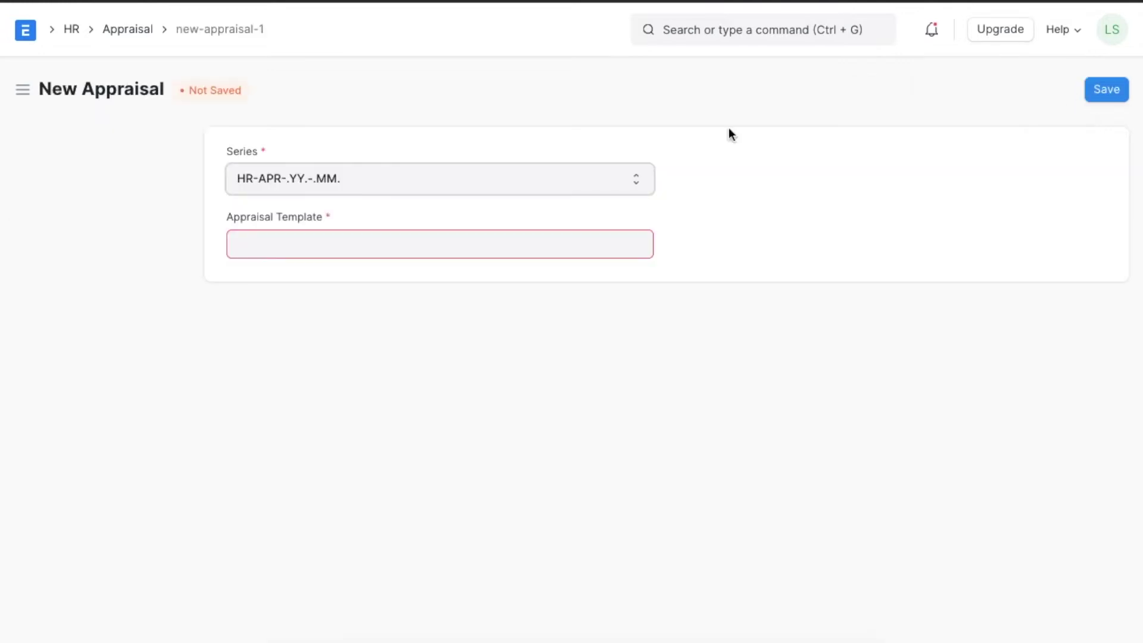
- Choose the Associate appraisal template and select the employee being appraised
left_click(528, 246)
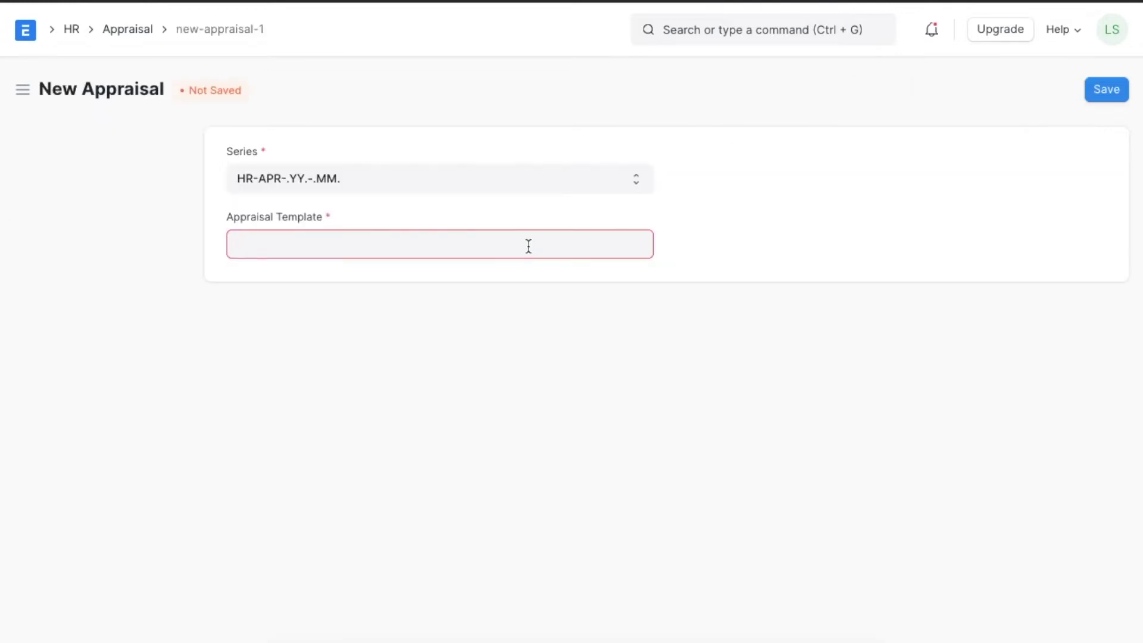
left_click(489, 287)
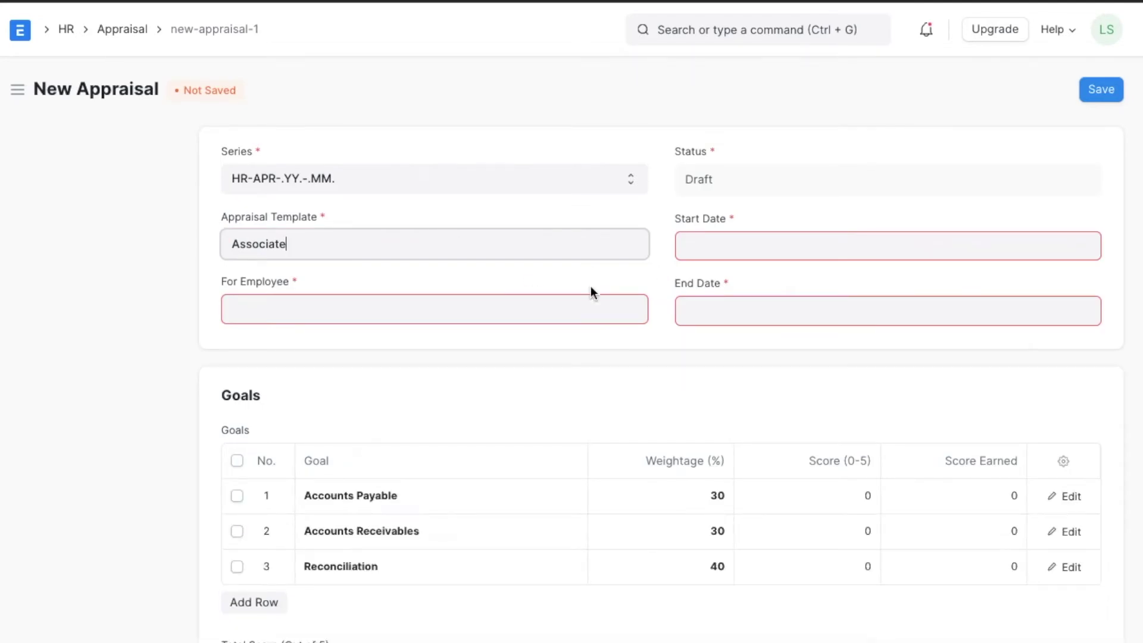
left_click(547, 303)
type("lin")
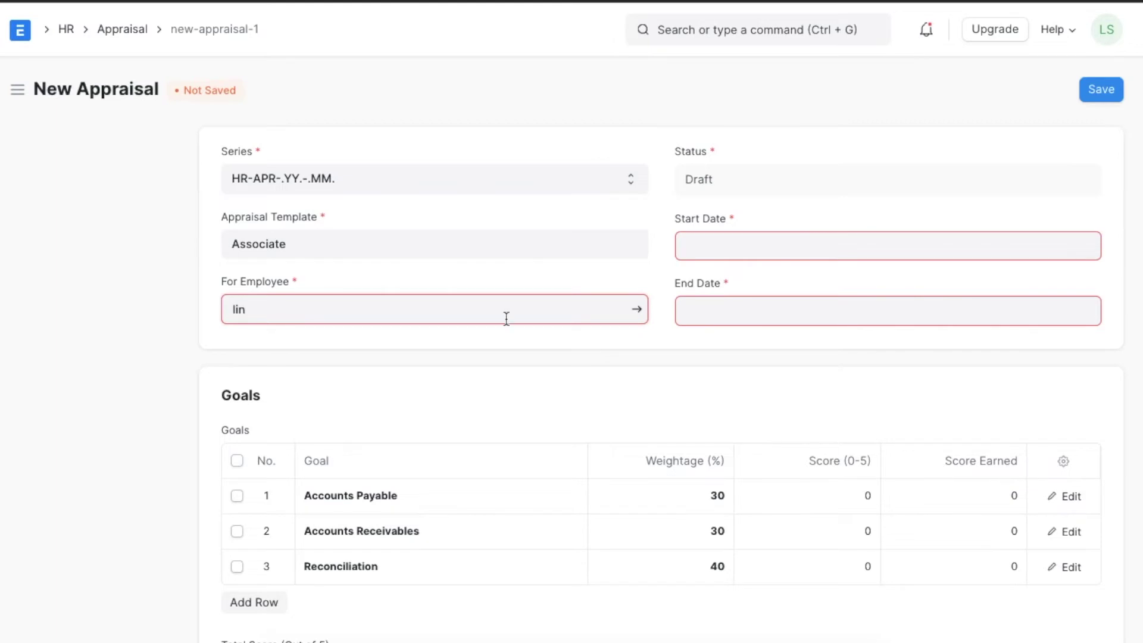
left_click(487, 351)
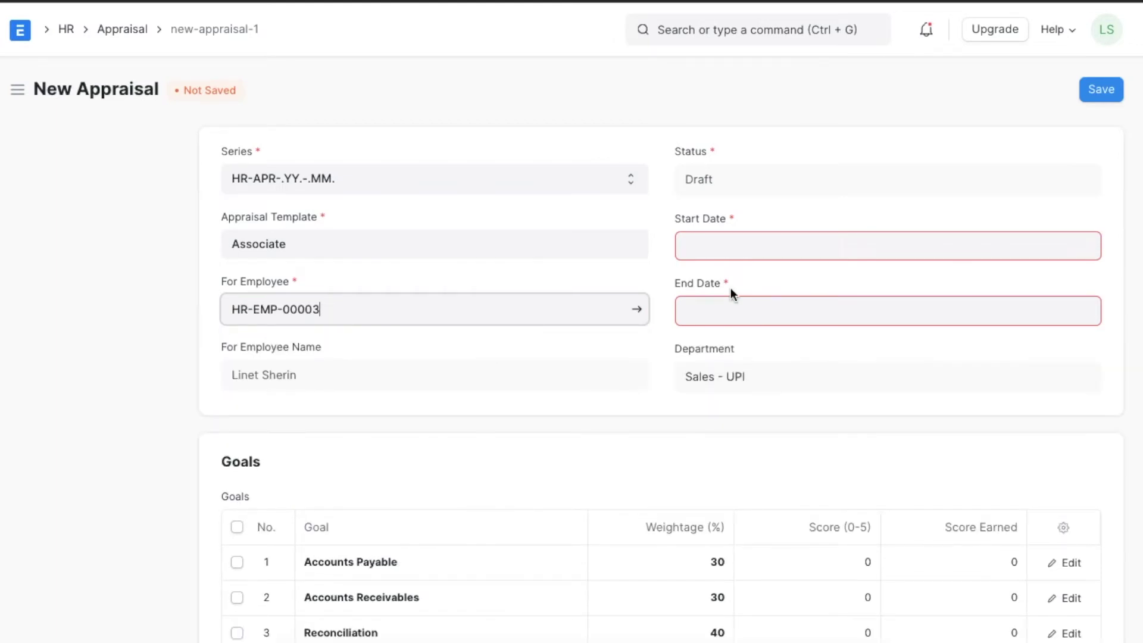
- Set the appraisal period from 1 October 2021 to 30 November 2021
left_click(736, 256)
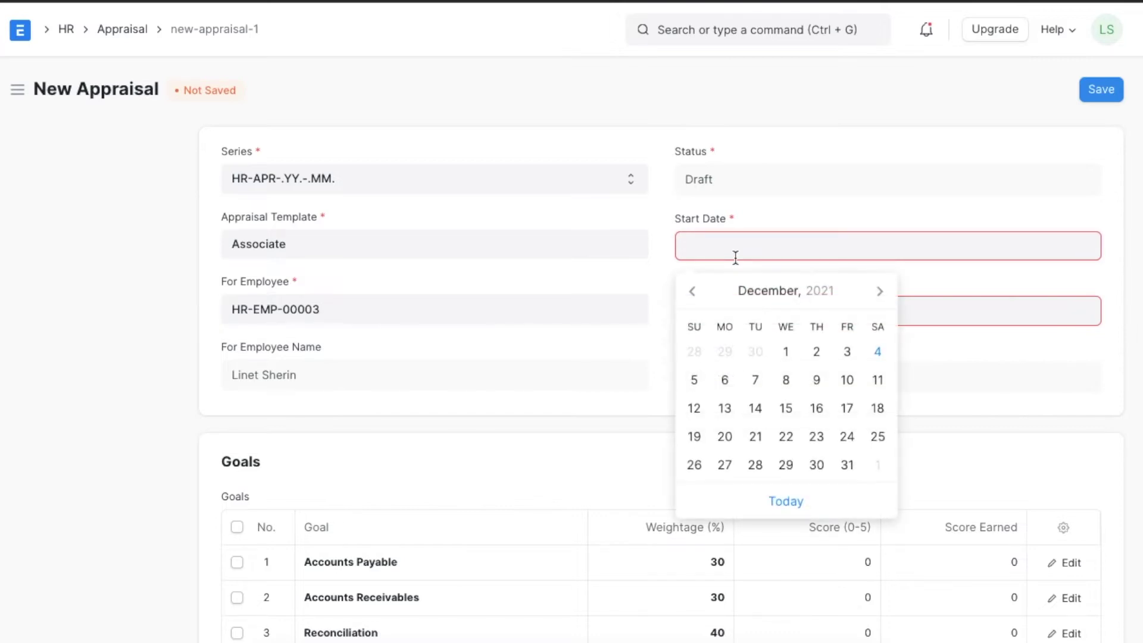
left_click(694, 291)
left_click(694, 291)
left_click(849, 375)
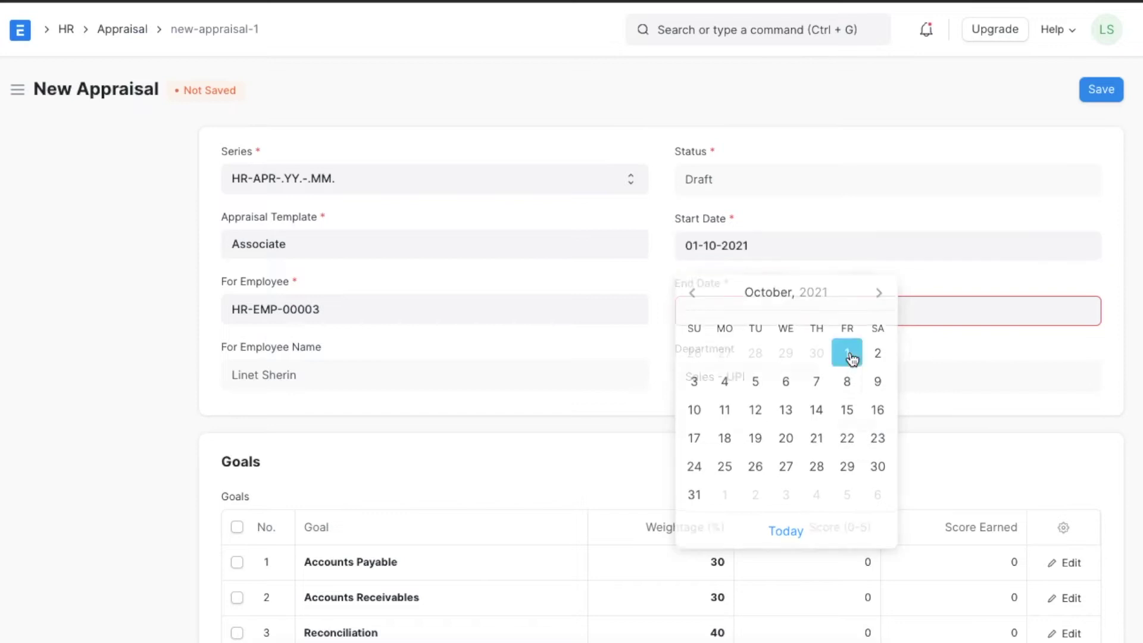
left_click(777, 323)
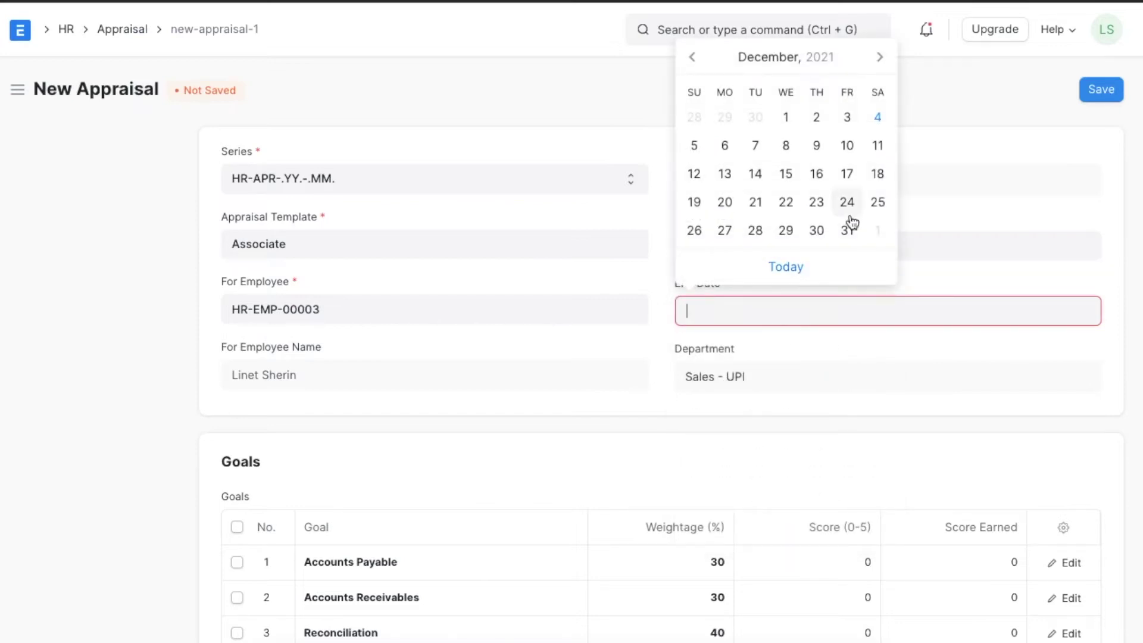
left_click(693, 59)
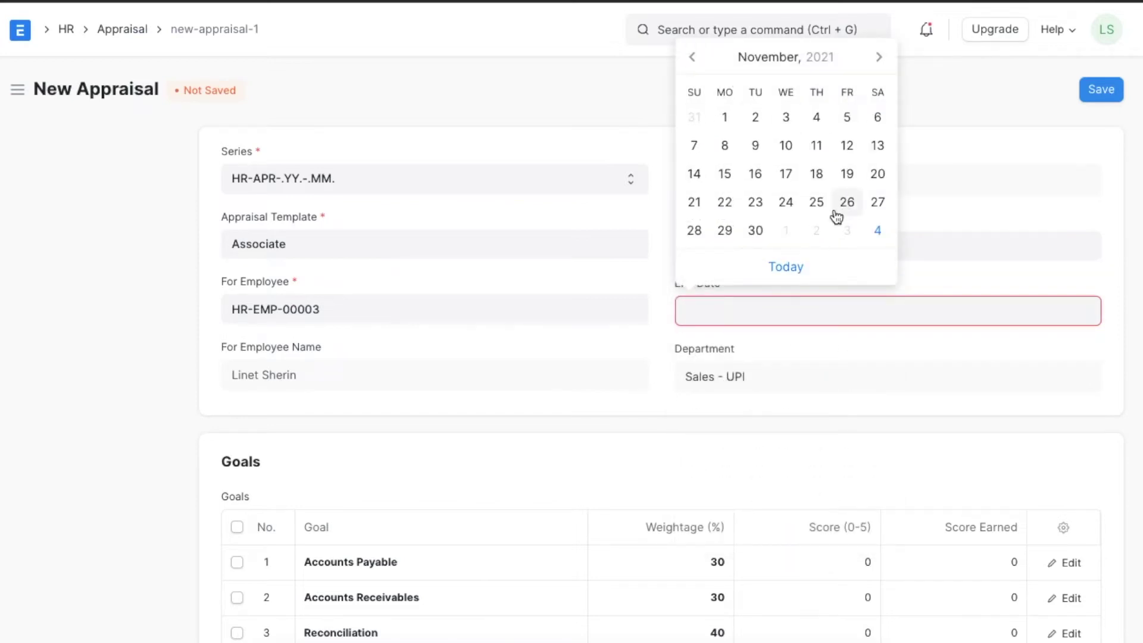
left_click(756, 232)
scroll(644, 386, "down", 6)
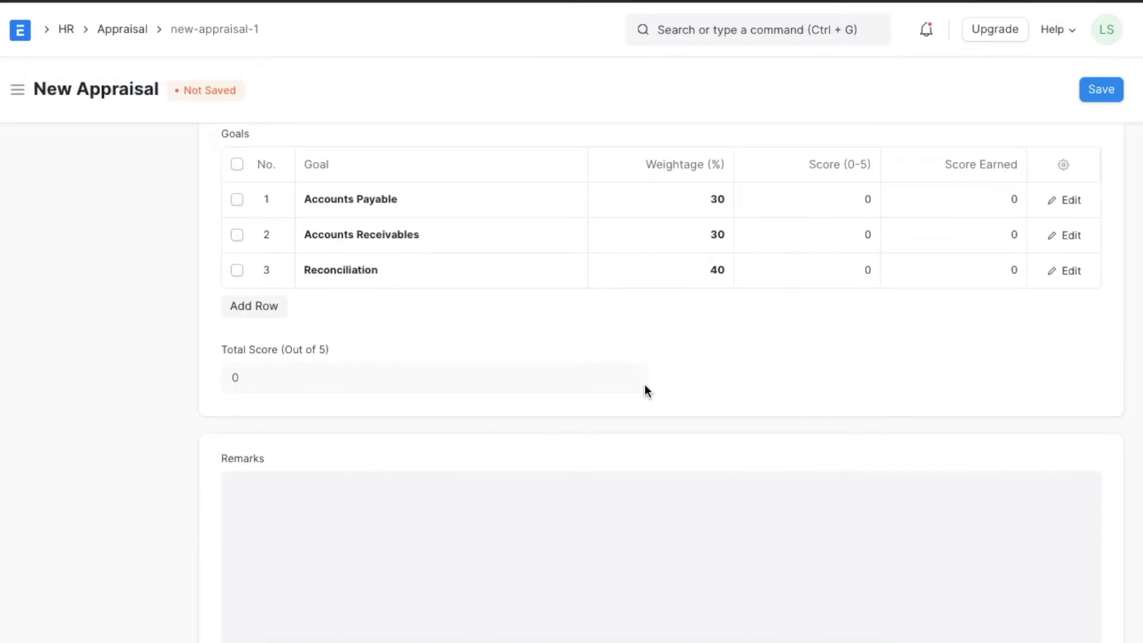
- Score Accounts Payable 3, Accounts Receivables 4 and Reconciliation 5
left_click(836, 200)
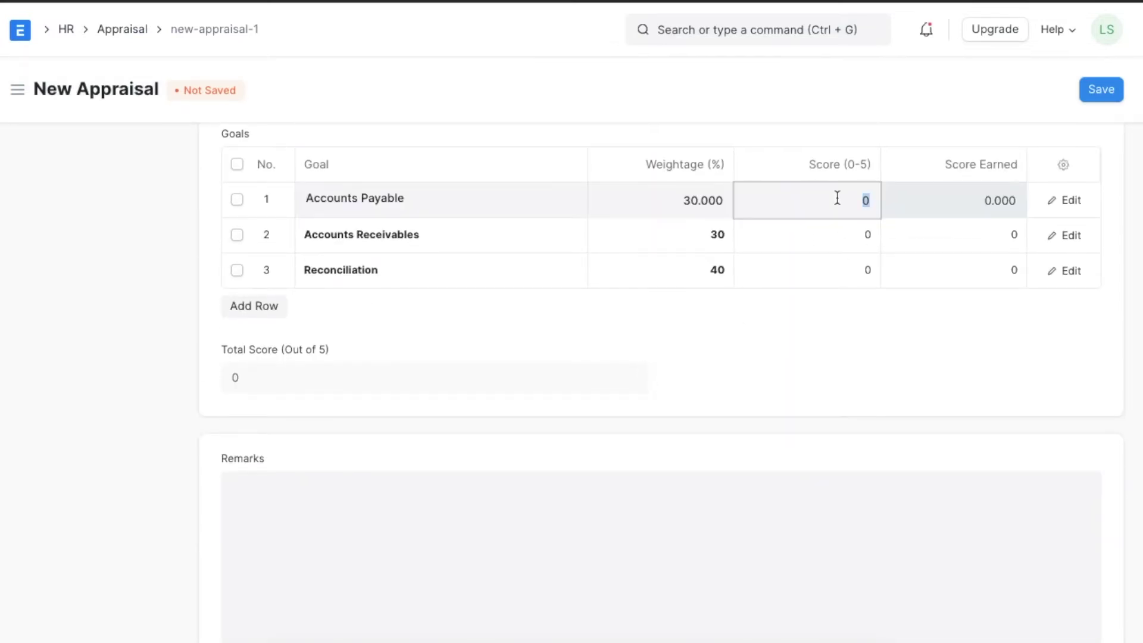
type("3")
left_click(840, 233)
type("4")
left_click(841, 265)
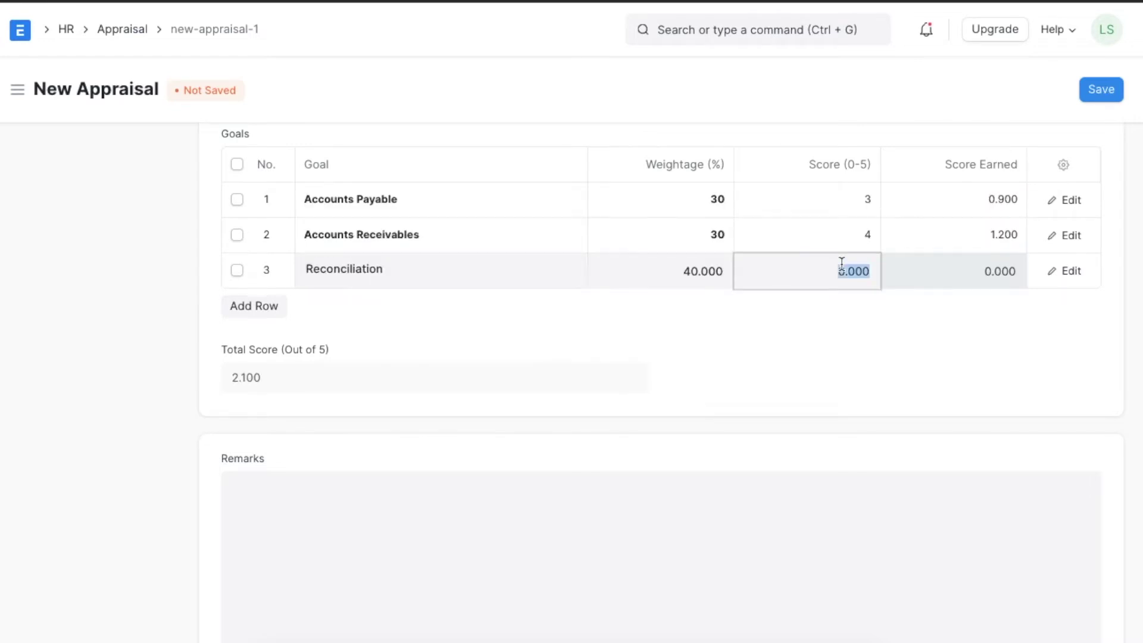
type("5")
left_click(845, 328)
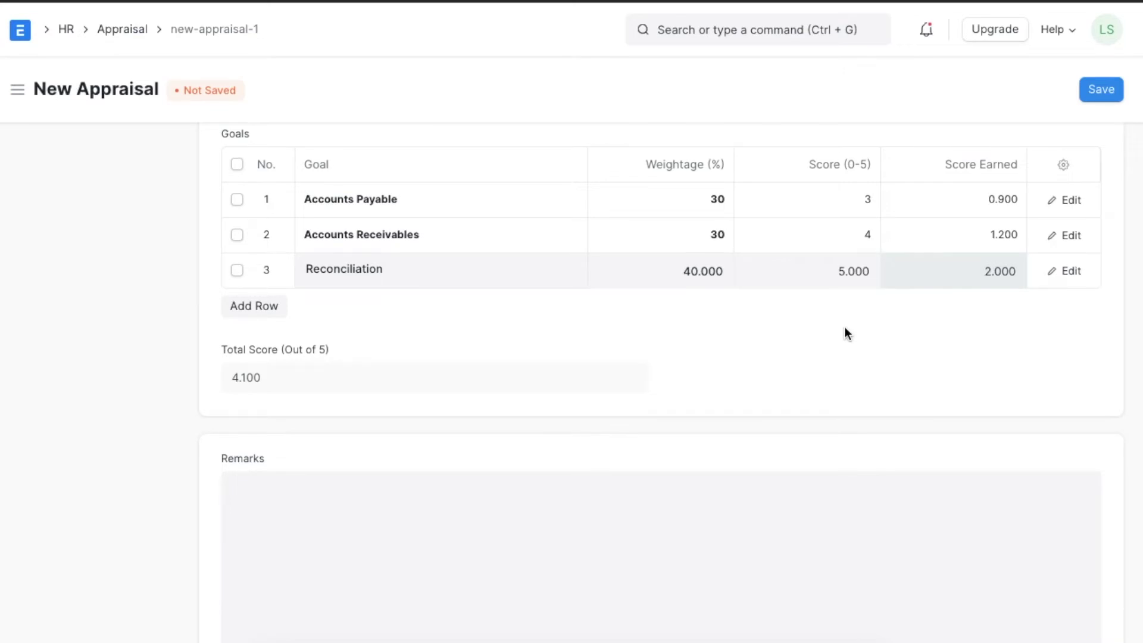
- Add the remark 'Satisfactory Performance' and save the appraisal
scroll(844, 326, "up", 2)
scroll(680, 458, "down", 1)
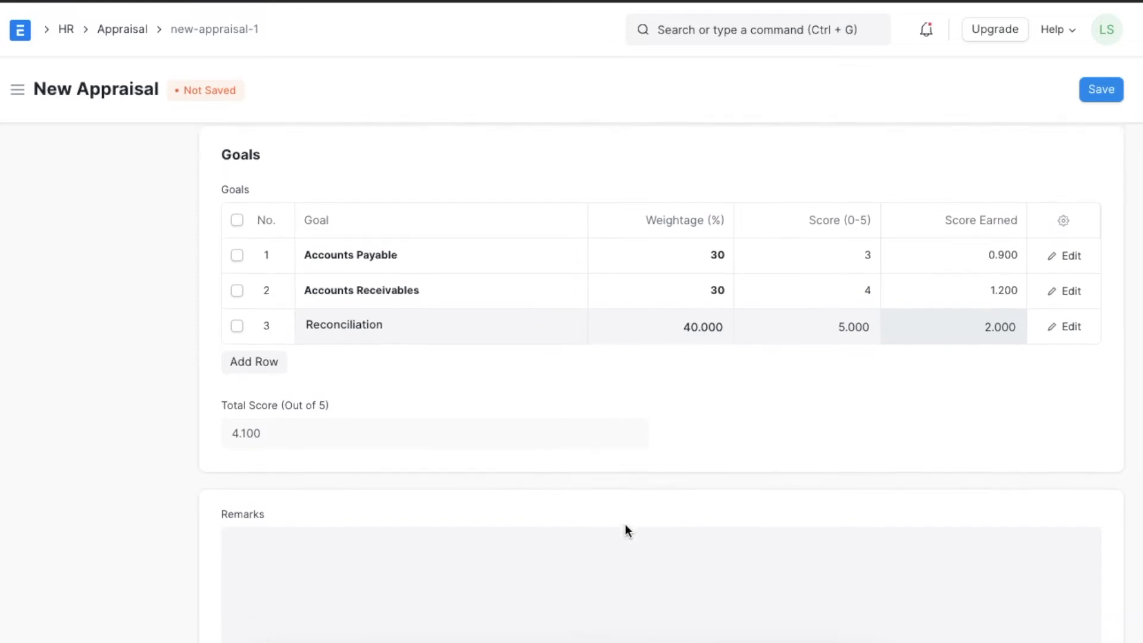
scroll(625, 527, "down", 3)
left_click(622, 493)
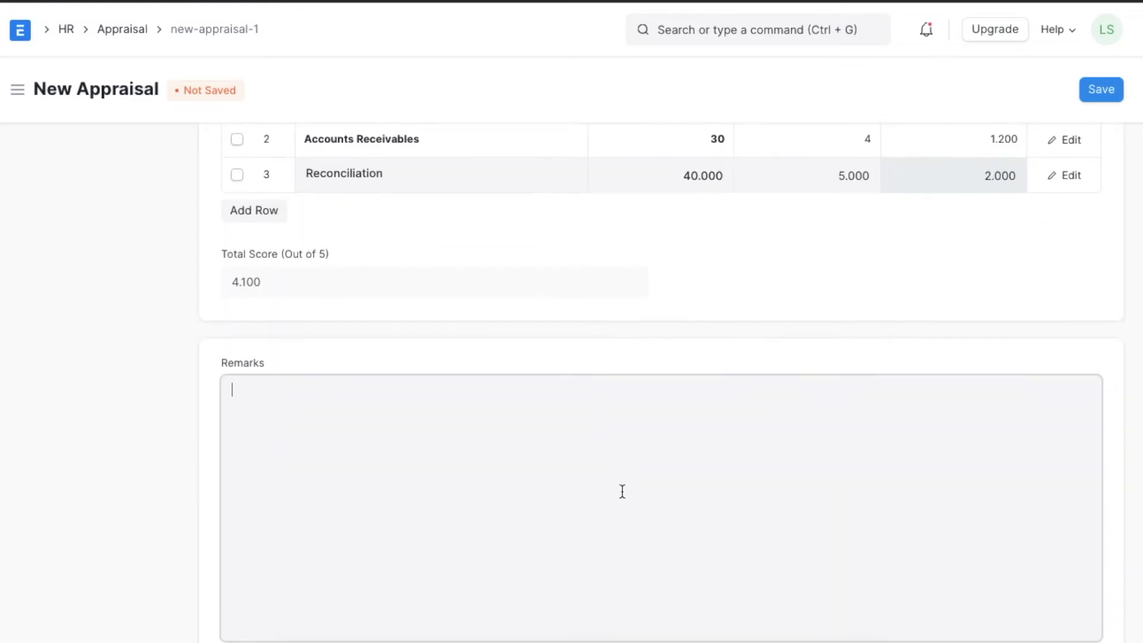
type("Satisfactory Perfor")
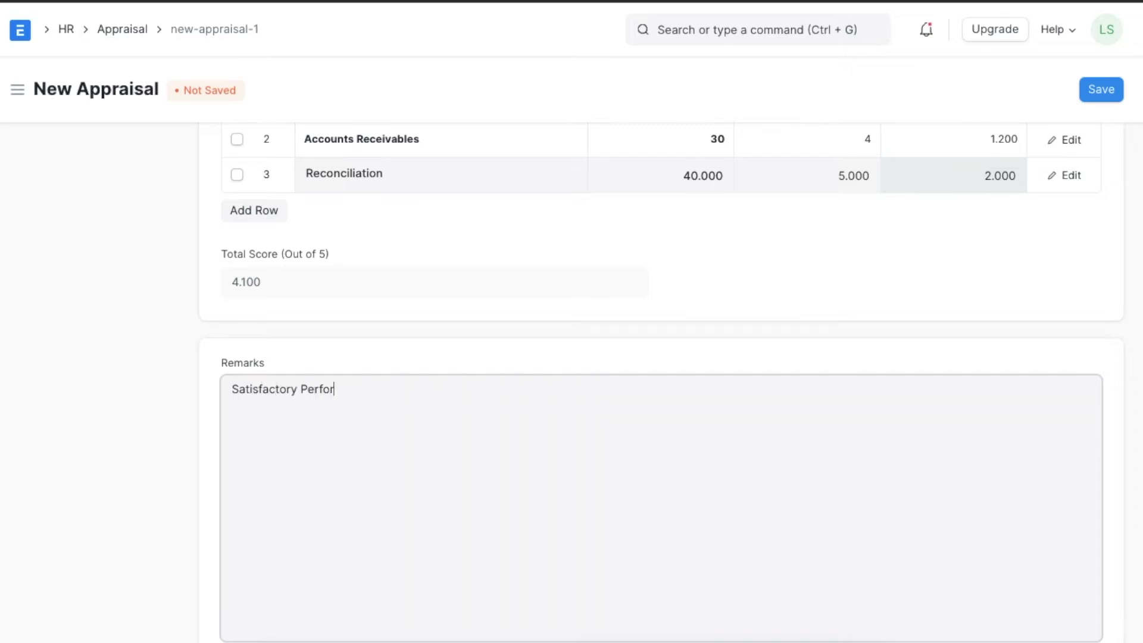
type("mance")
scroll(807, 492, "up", 8)
left_click(1098, 90)
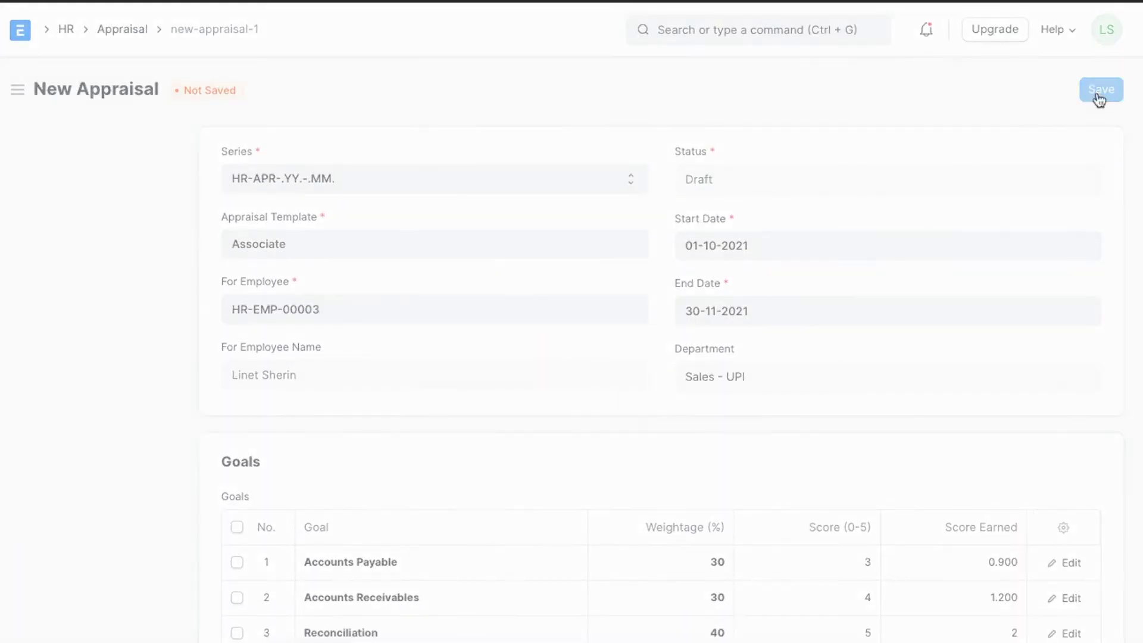
- Submit the appraisal and confirm the submission
left_click(1096, 90)
left_click(789, 167)
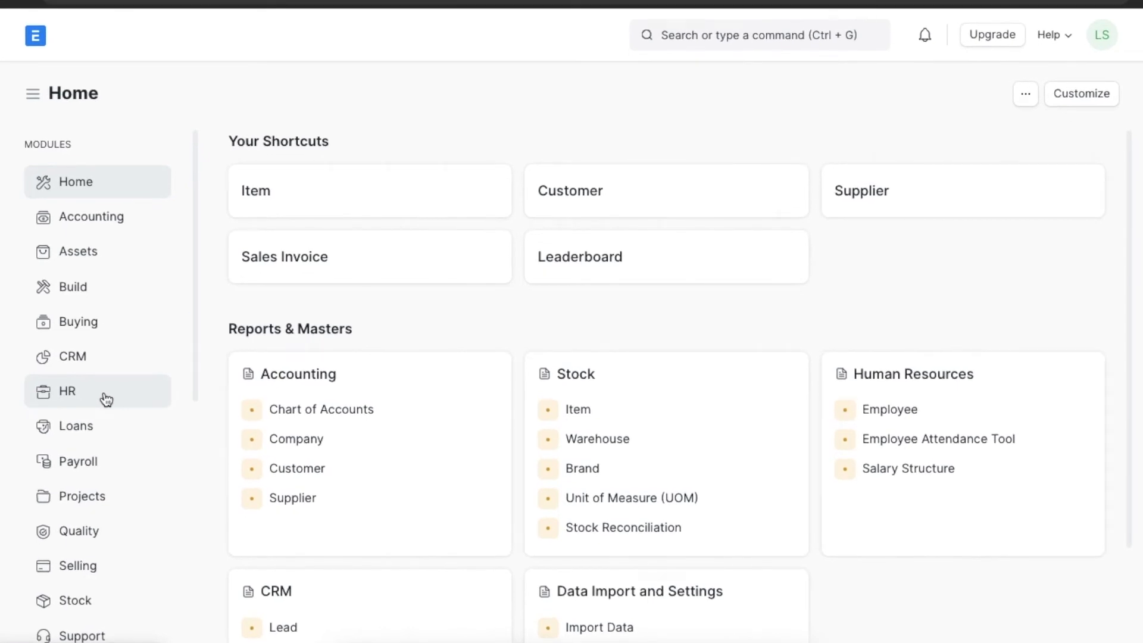
- Go to the HR workspace's Energy Point Rule list and start a new rule
left_click(106, 398)
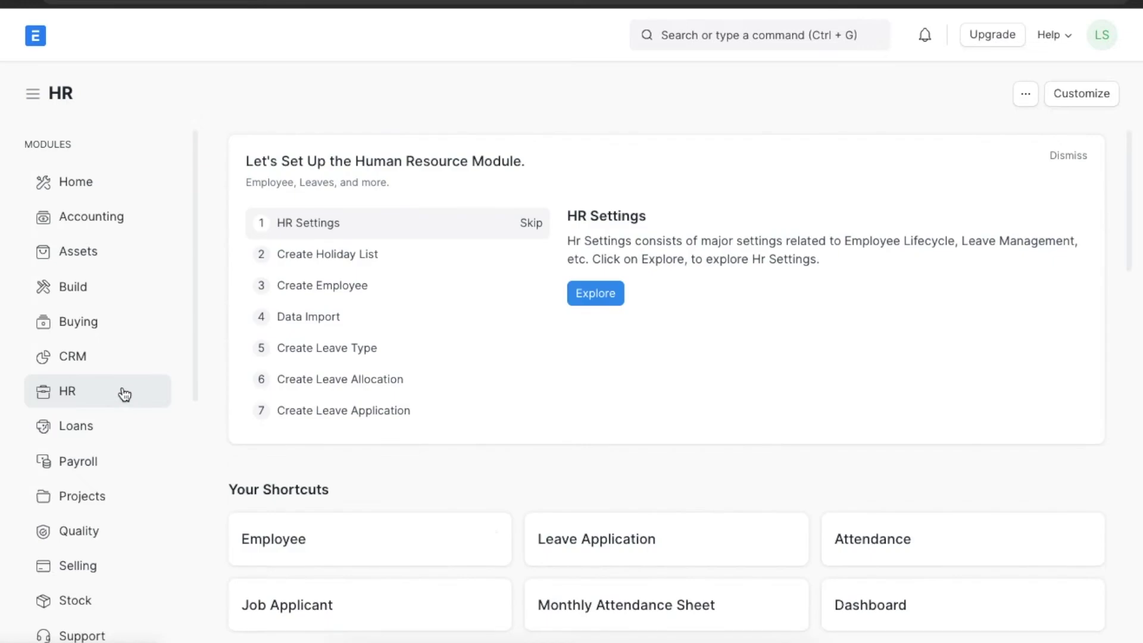
scroll(966, 396, "down", 1)
scroll(966, 396, "down", 15)
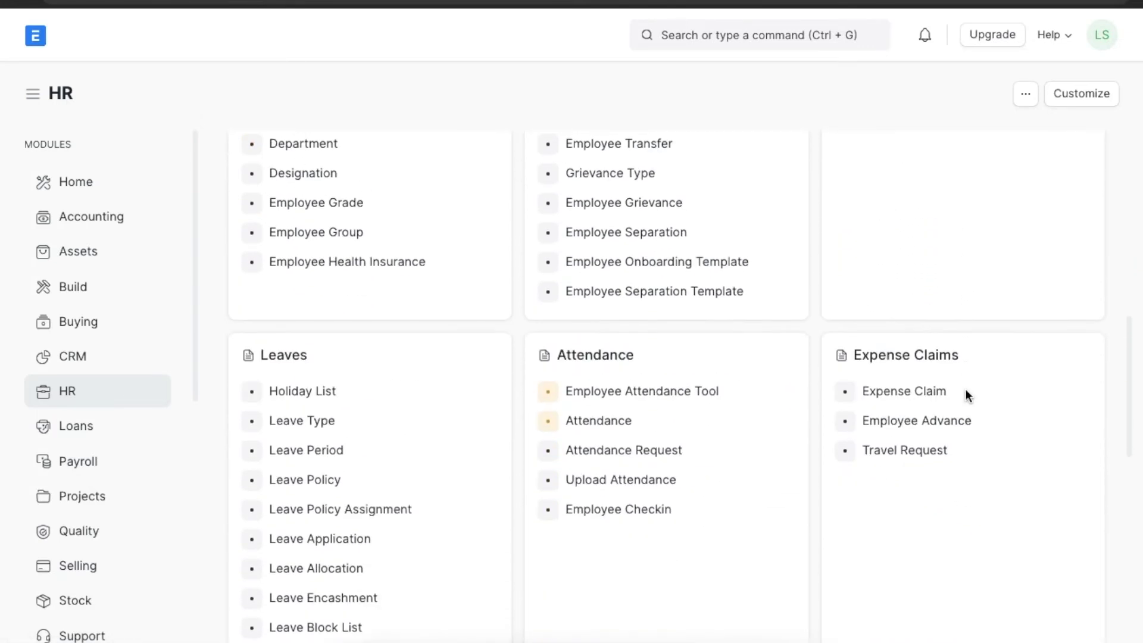
scroll(967, 396, "down", 3)
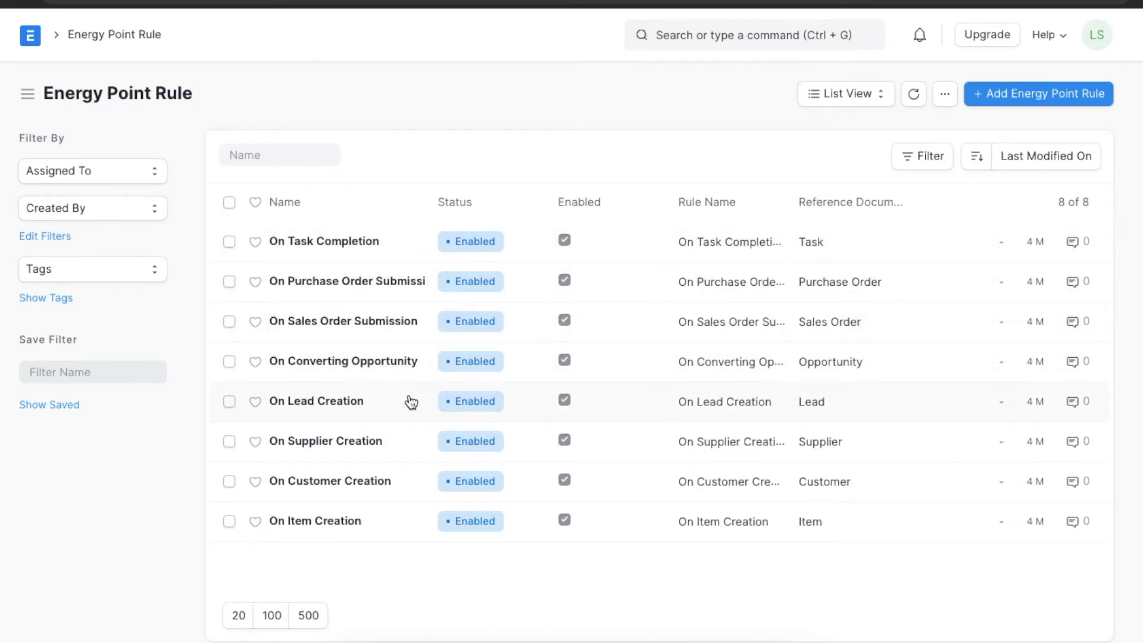
left_click(1012, 104)
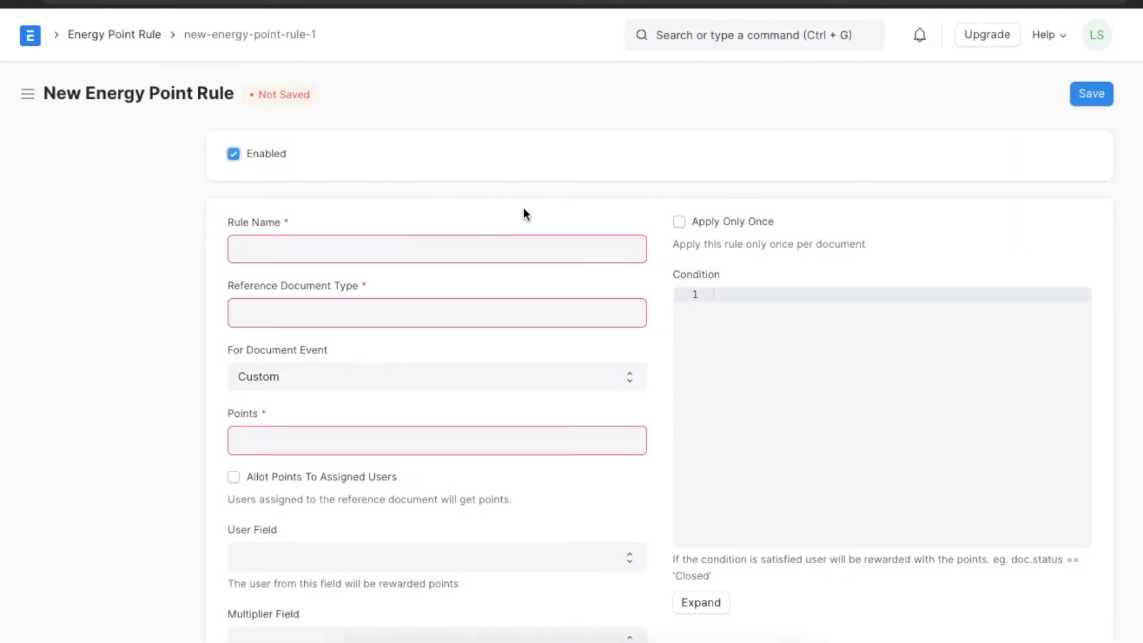
- Name the rule 'Employee Onboarding Task' with reference document type Employee Onboarding Activity
left_click(492, 242)
type("Employee Onbor")
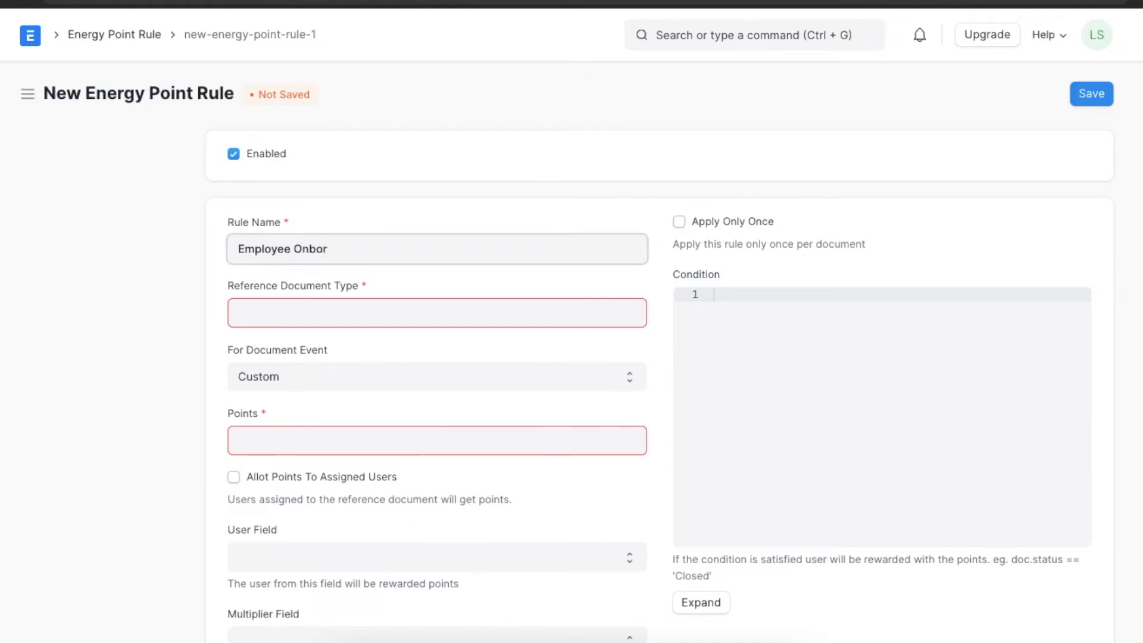
type("arding Tsk")
key("BackSpace")
key("BackSpace")
type("ask")
left_click(433, 315)
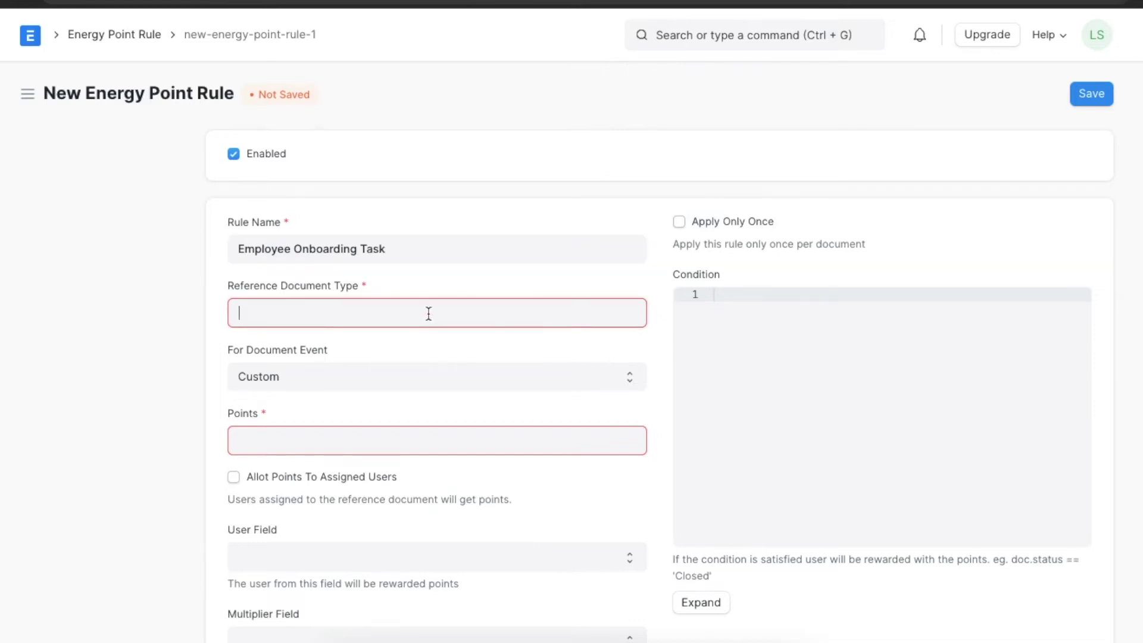
type("employee on")
left_click(393, 415)
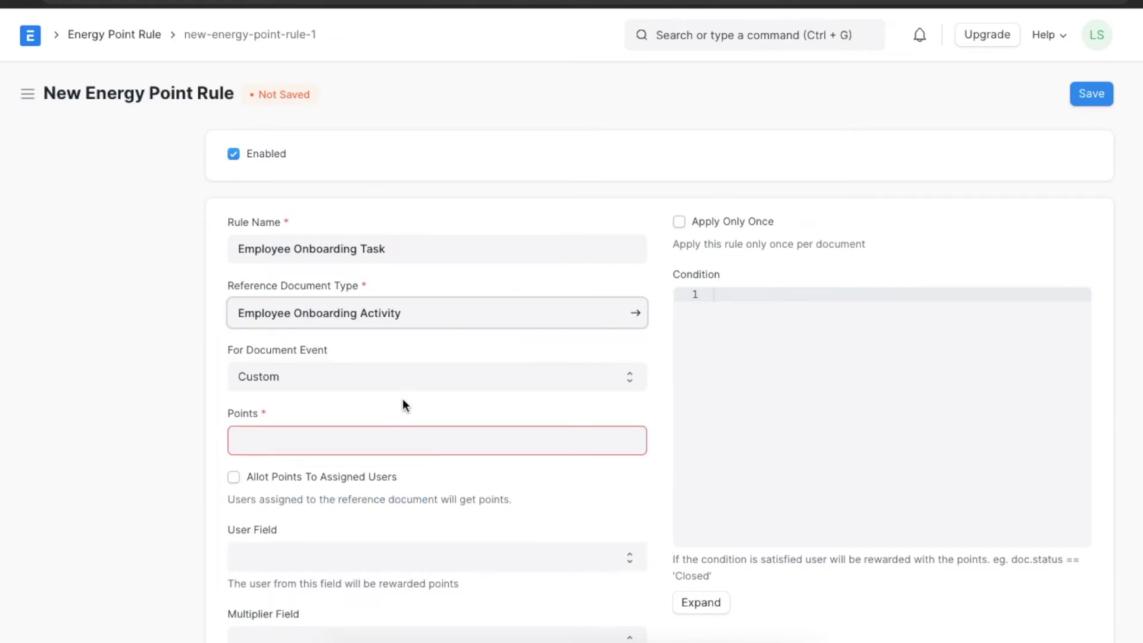
- Set the trigger to Custom with the condition doc.status == 'Closed'
left_click(436, 374)
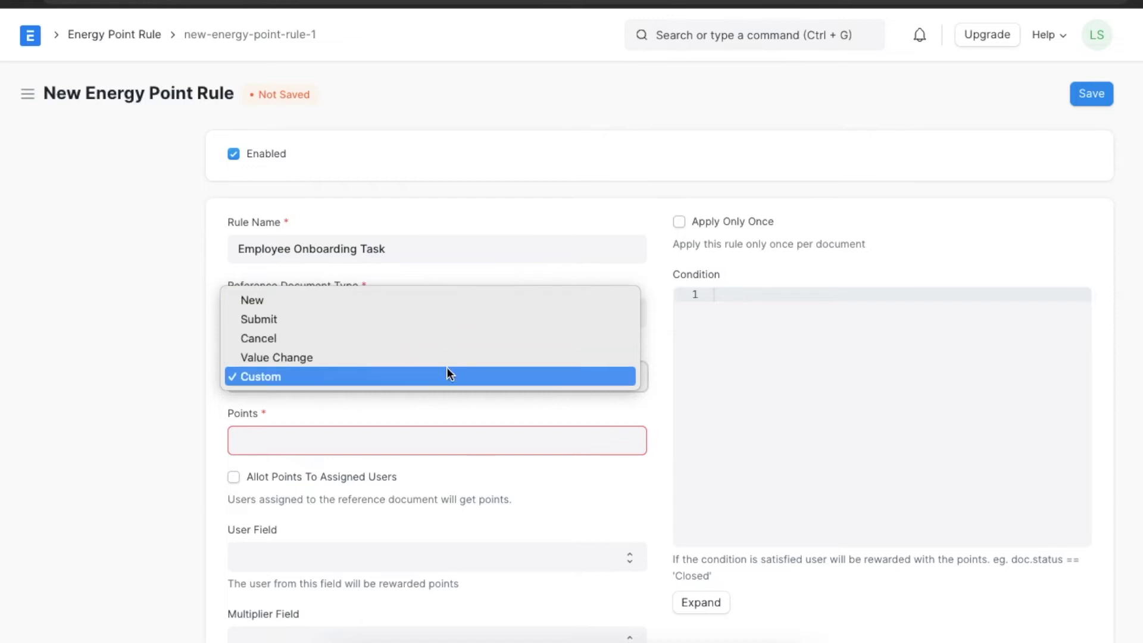
left_click(466, 319)
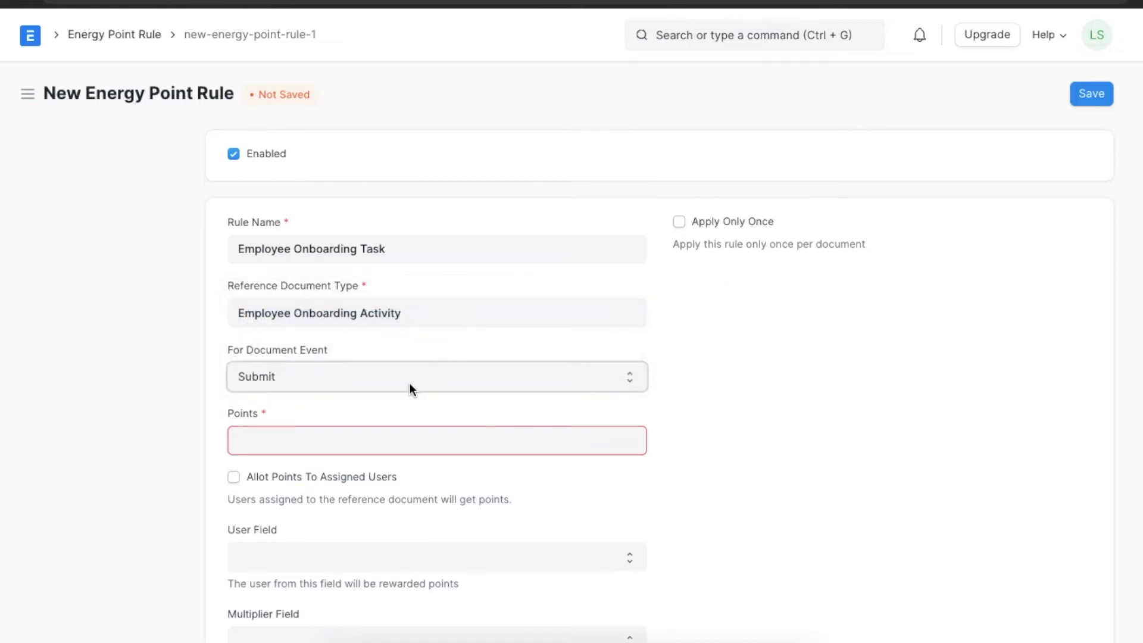
left_click(376, 381)
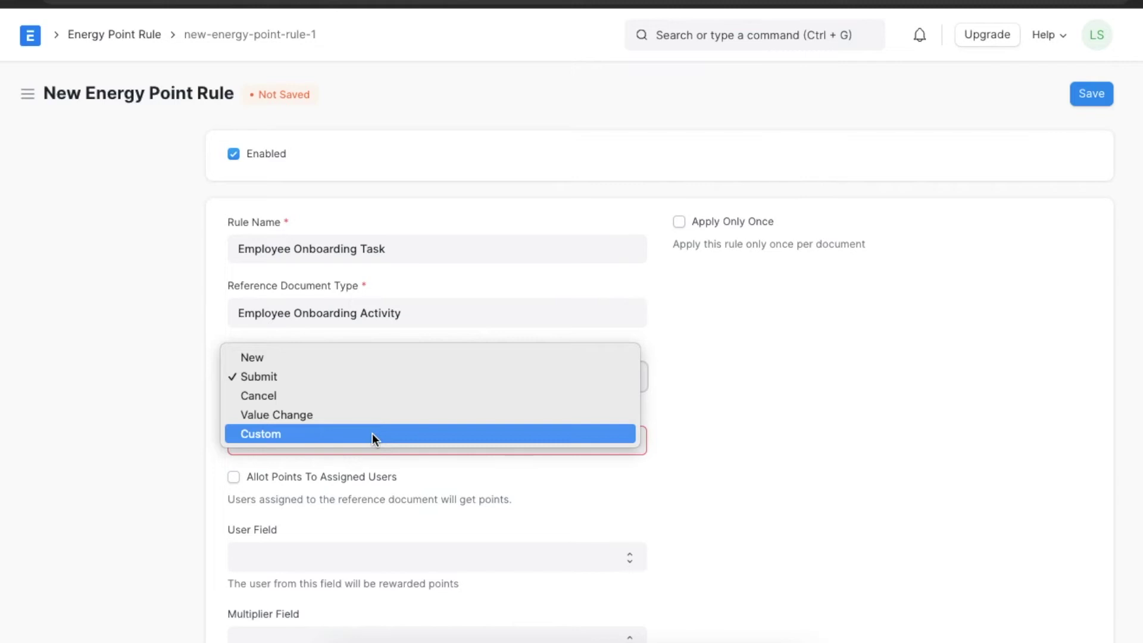
left_click(387, 433)
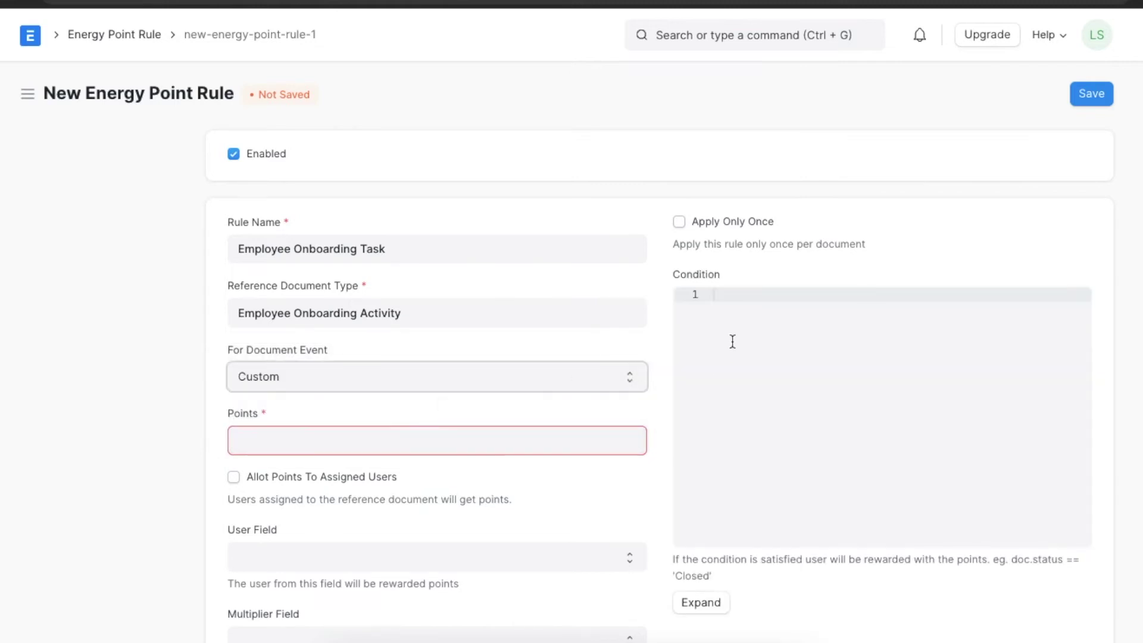
left_click(743, 295)
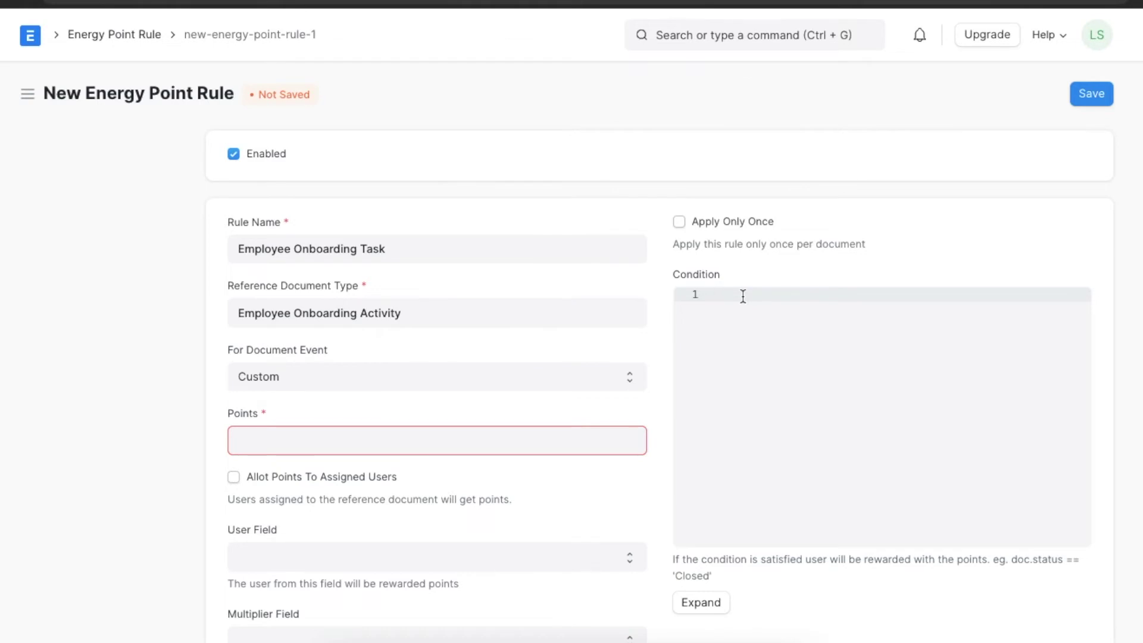
type("doc.status == 'Closed")
- Award 5 points to the document's Owner and save the rule
left_click(503, 442)
type("5")
scroll(513, 488, "down", 2)
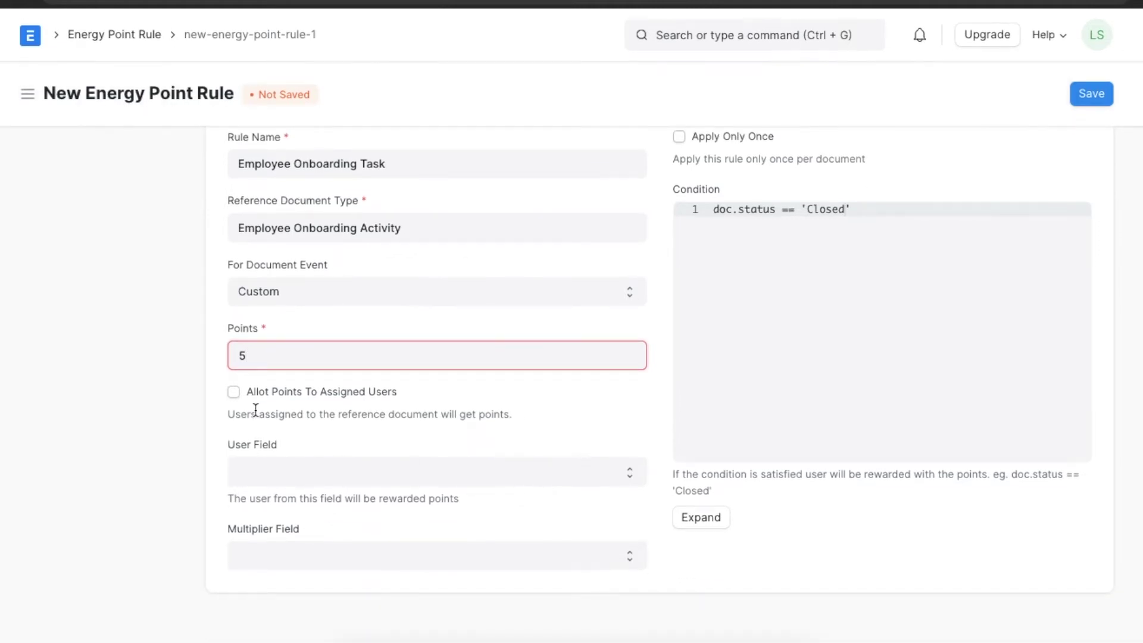
left_click(232, 391)
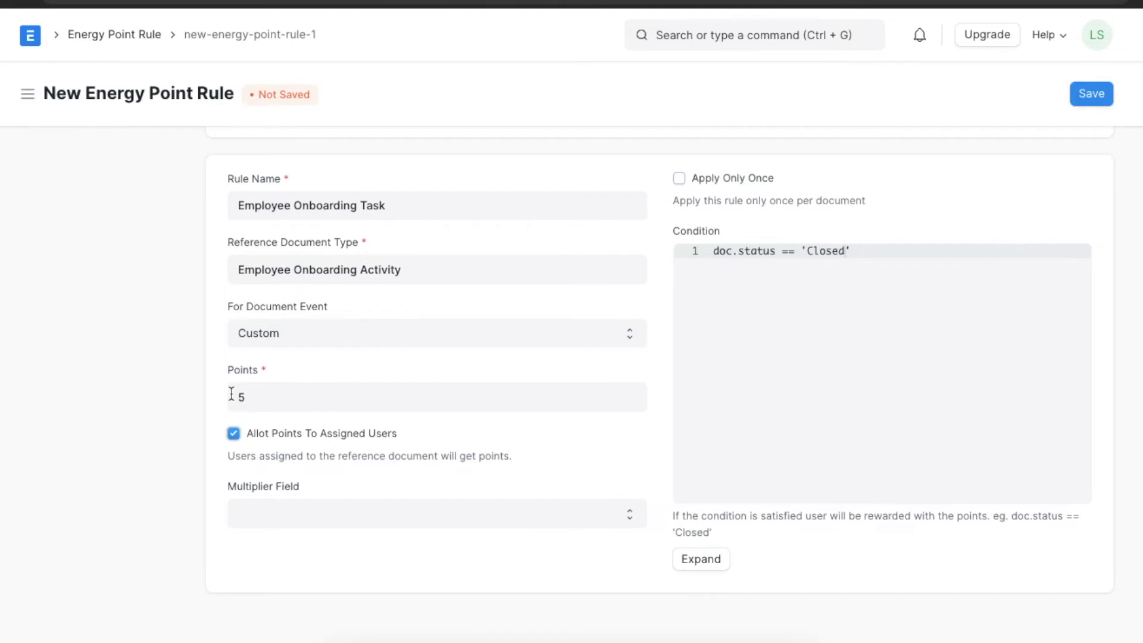
left_click(234, 434)
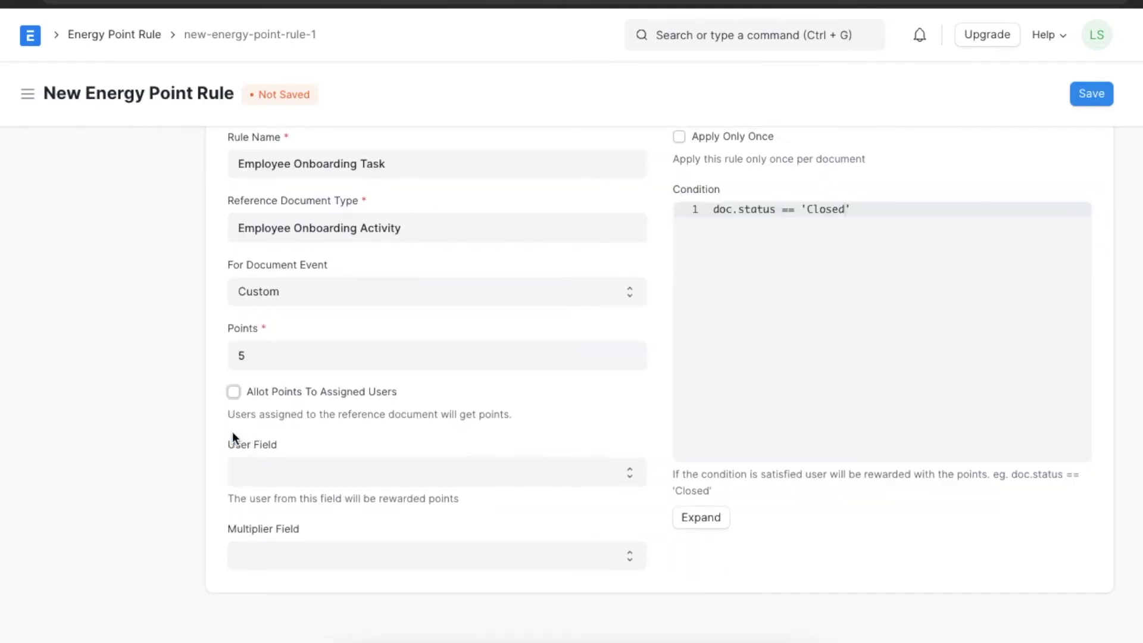
left_click(264, 464)
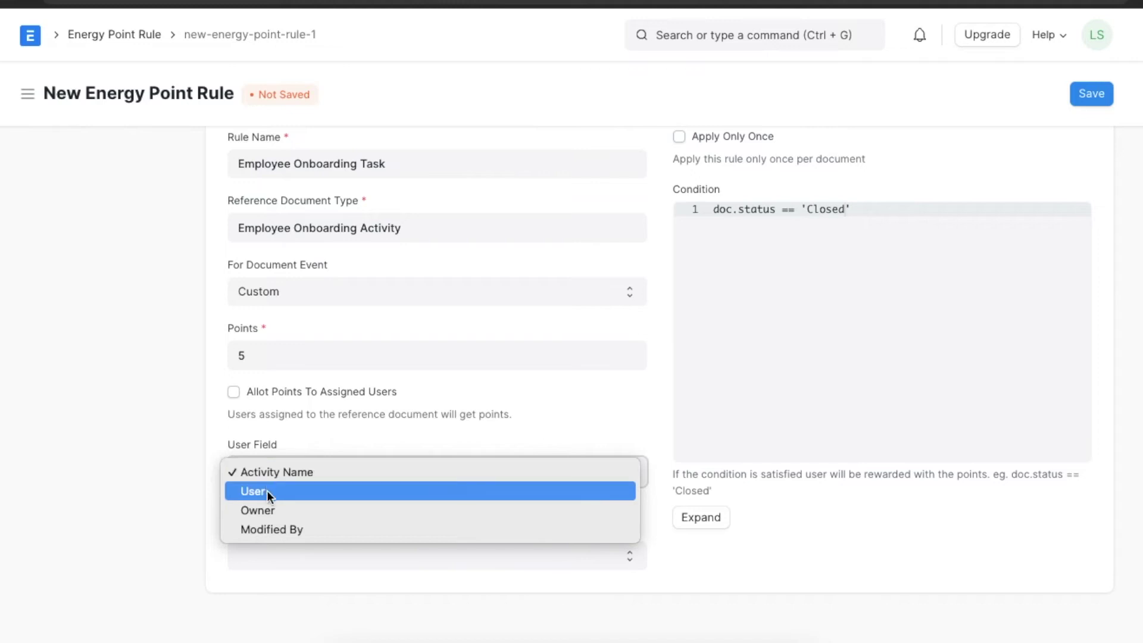
left_click(276, 510)
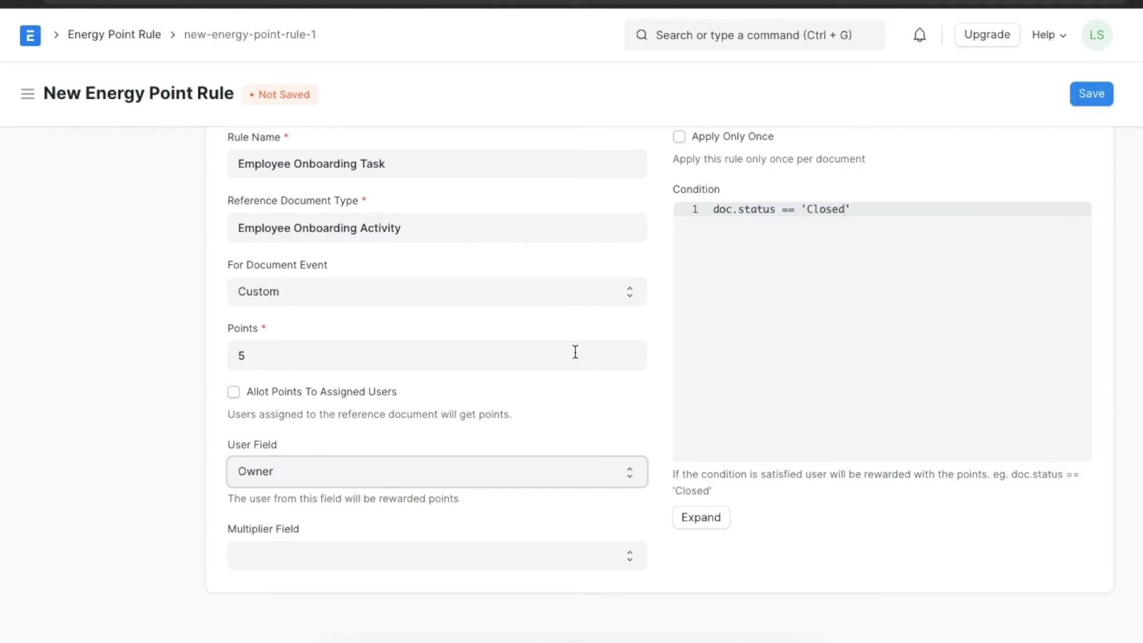
scroll(574, 352, "up", 2)
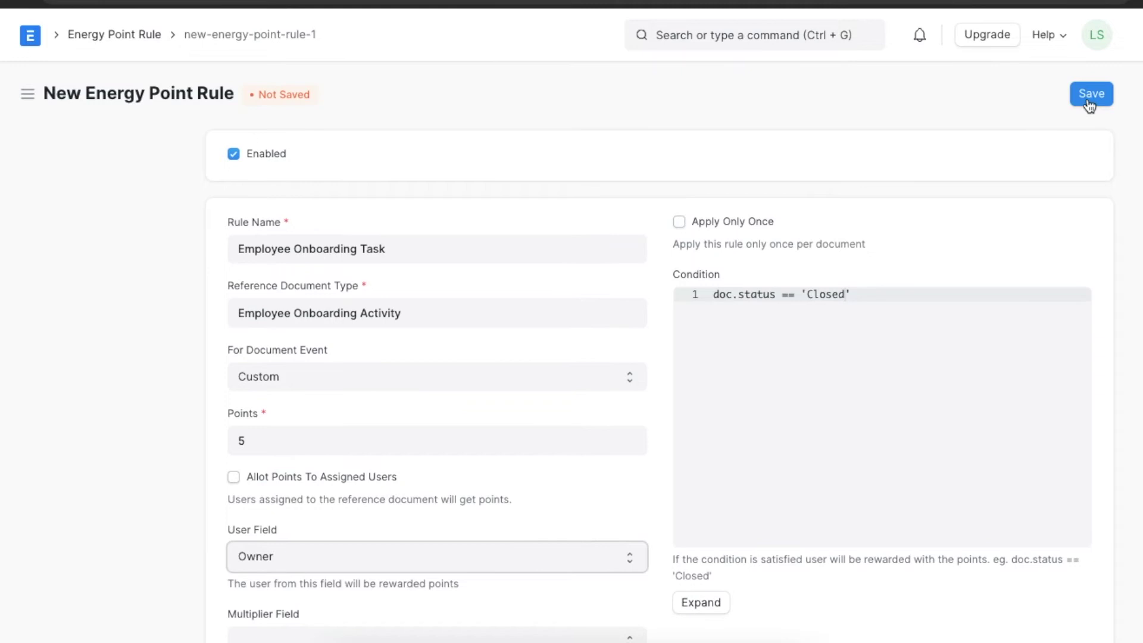
left_click(1089, 96)
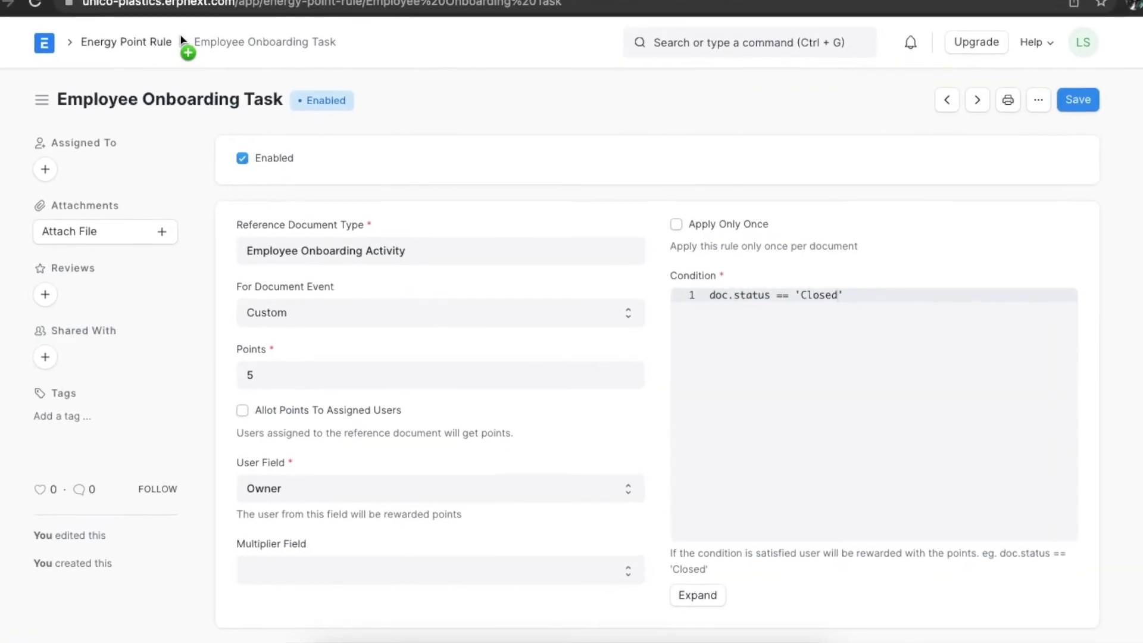
- Open the existing On Sales Order Submission energy point rule
left_click(165, 53)
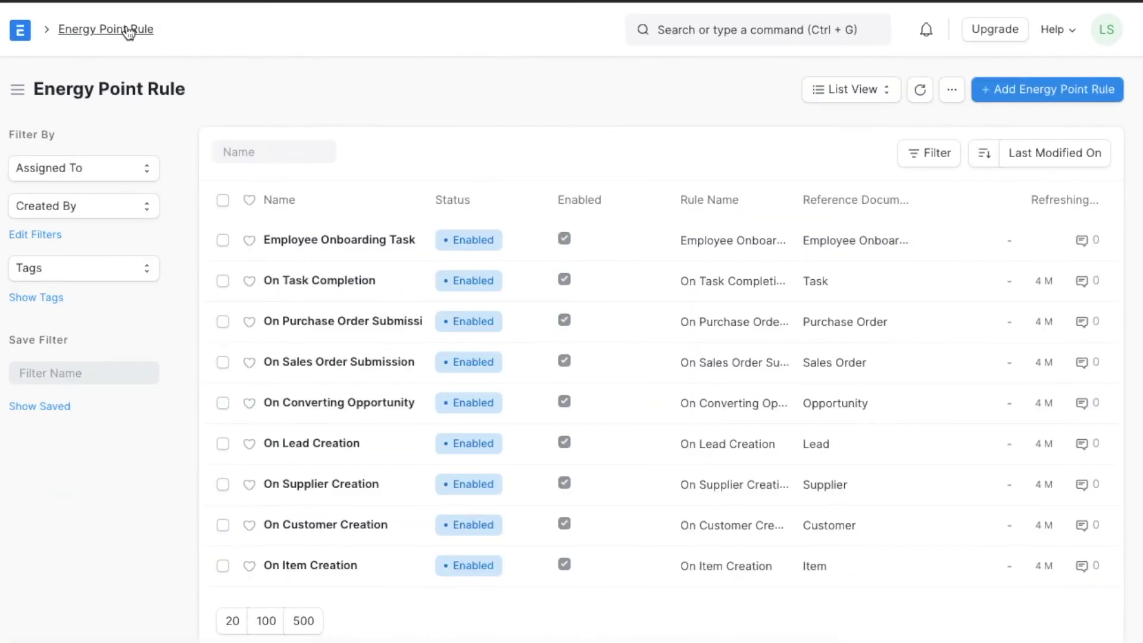
left_click(358, 362)
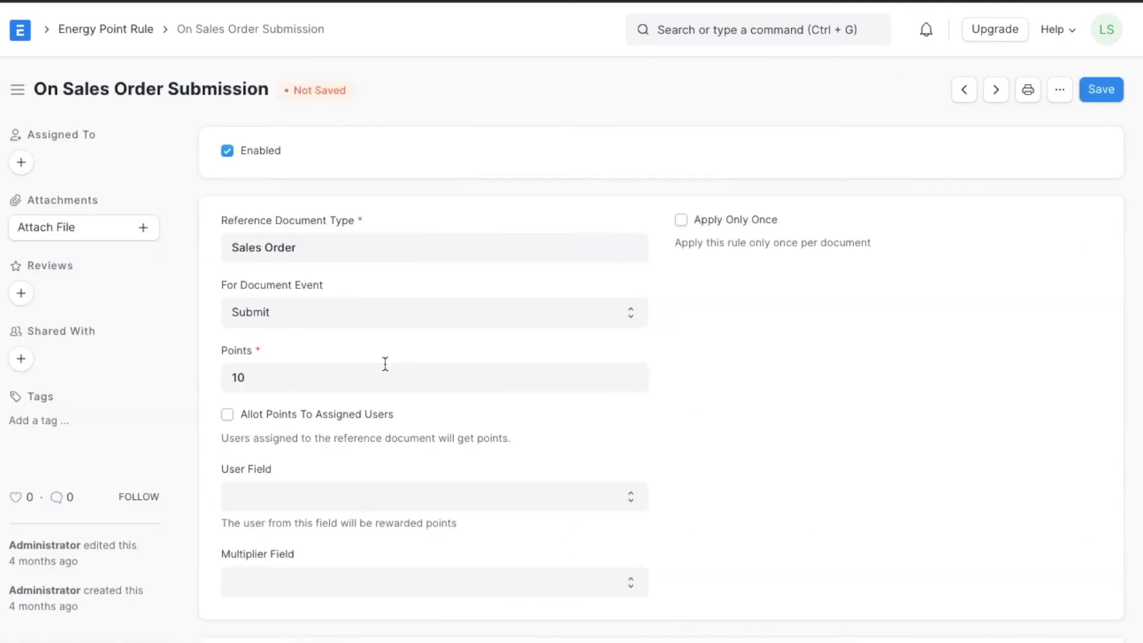
scroll(530, 451, "down", 1)
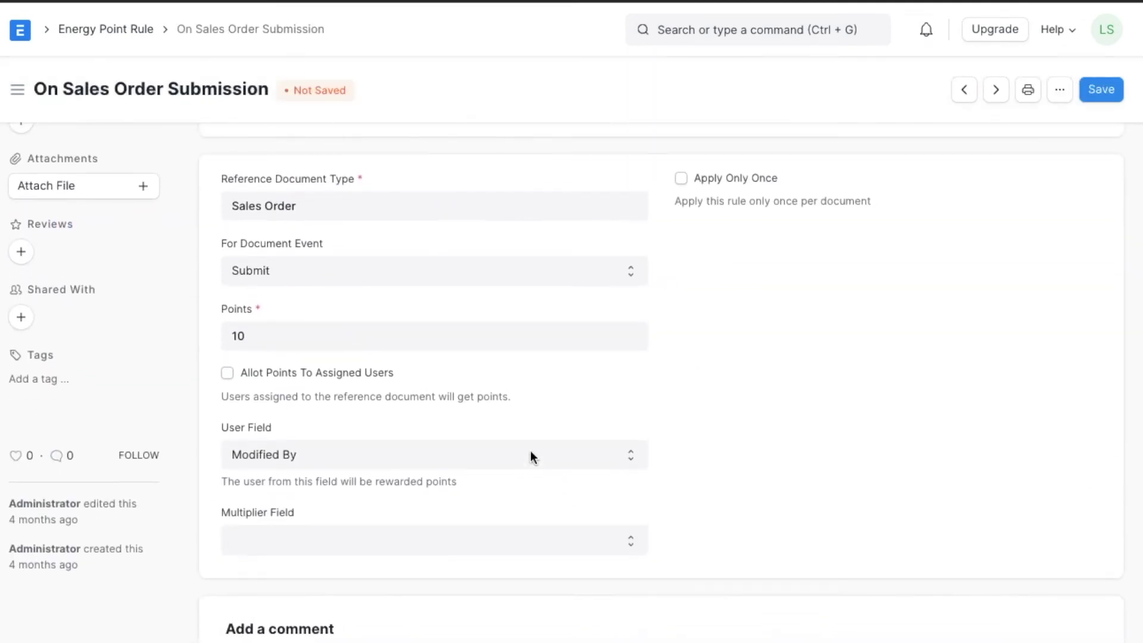
scroll(530, 451, "down", 1)
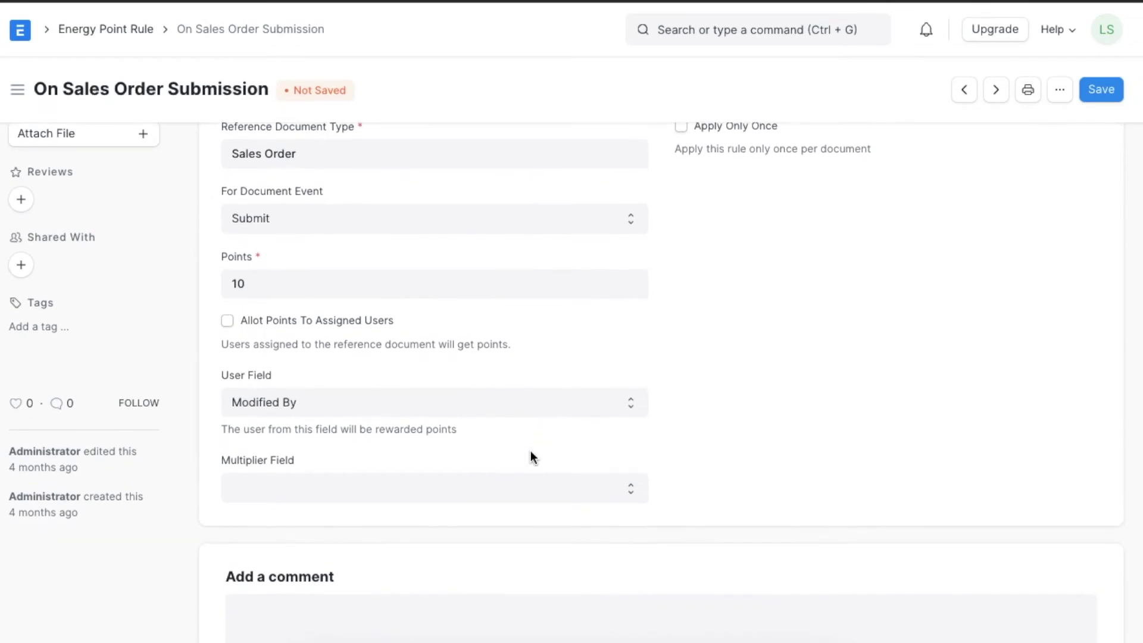
scroll(530, 451, "down", 2)
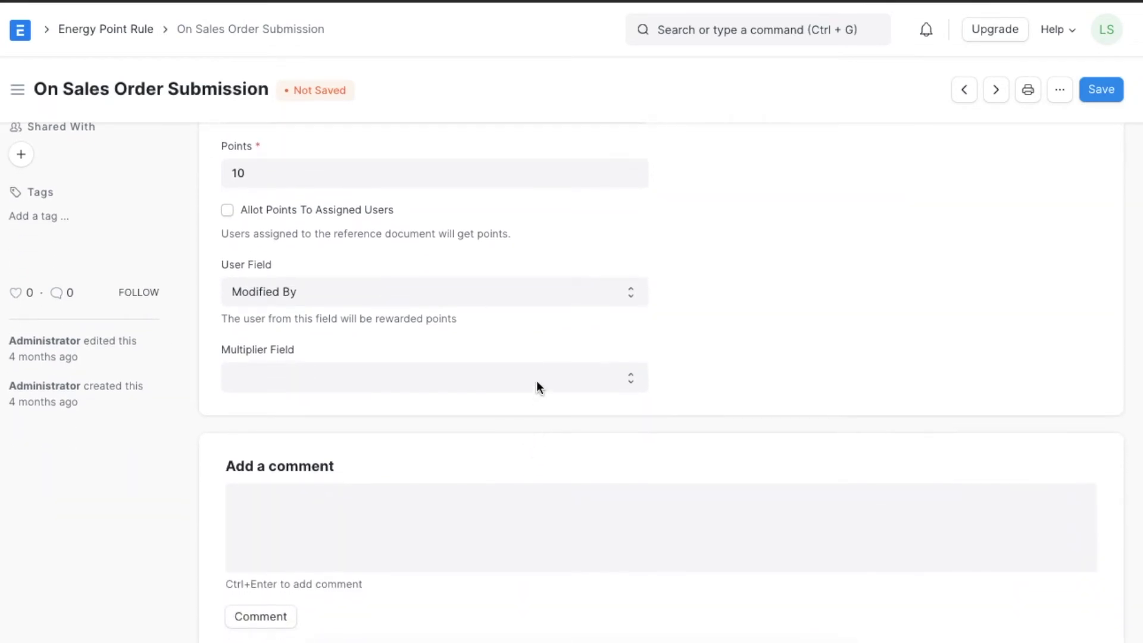
scroll(537, 382, "up", 2)
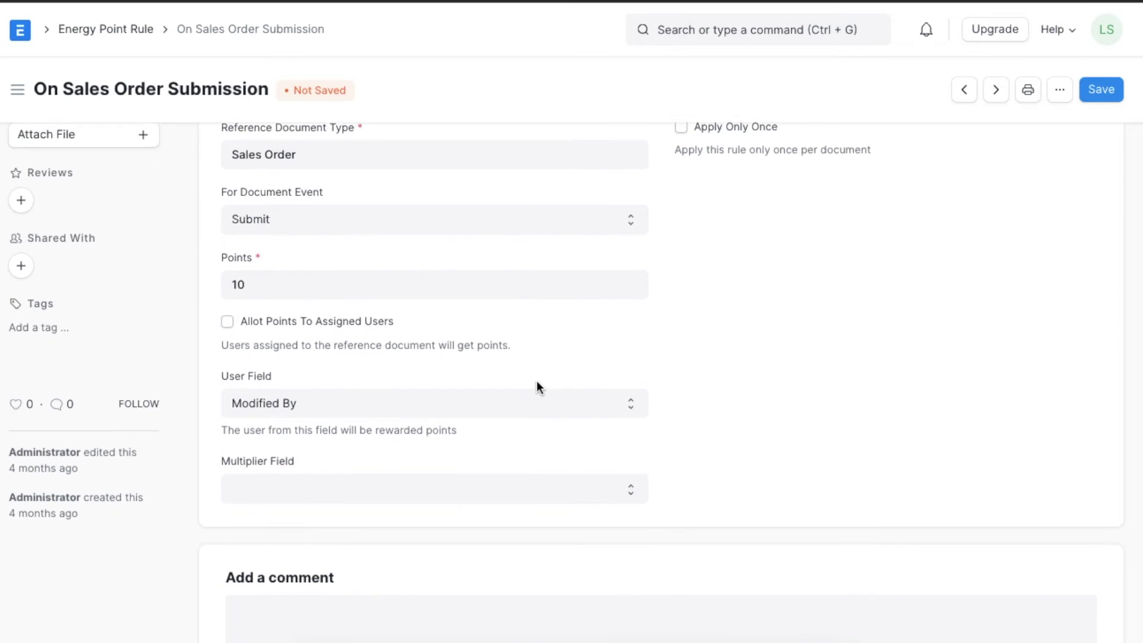
scroll(537, 381, "down", 2)
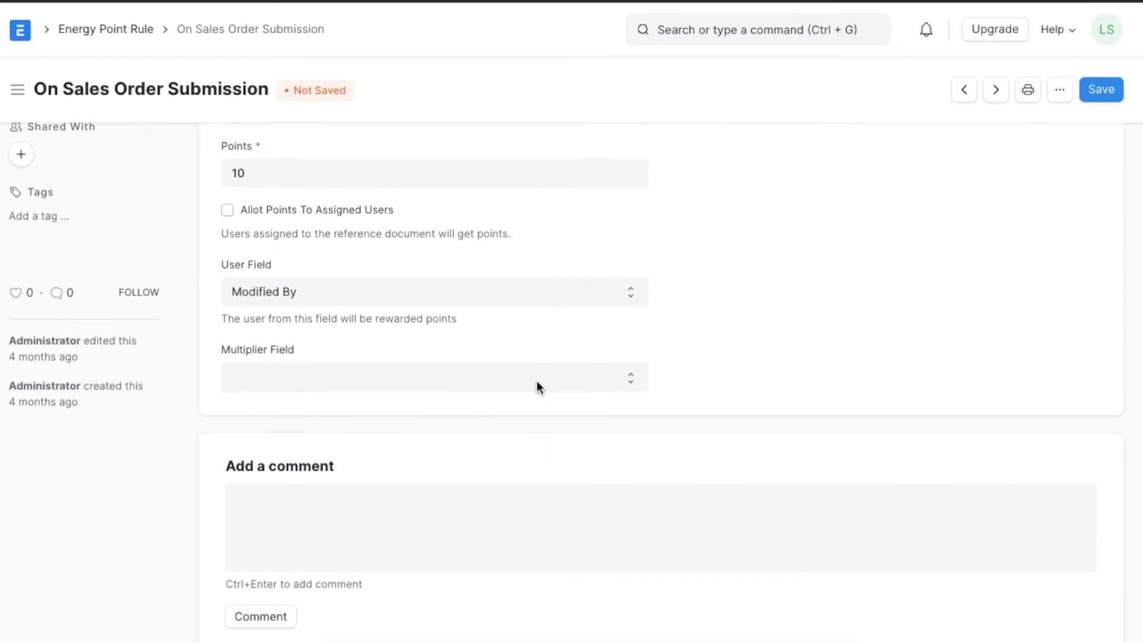
- Set multiplier field Total Quantity and Maximum Points 100, toggle Apply Only Once, and save
left_click(537, 383)
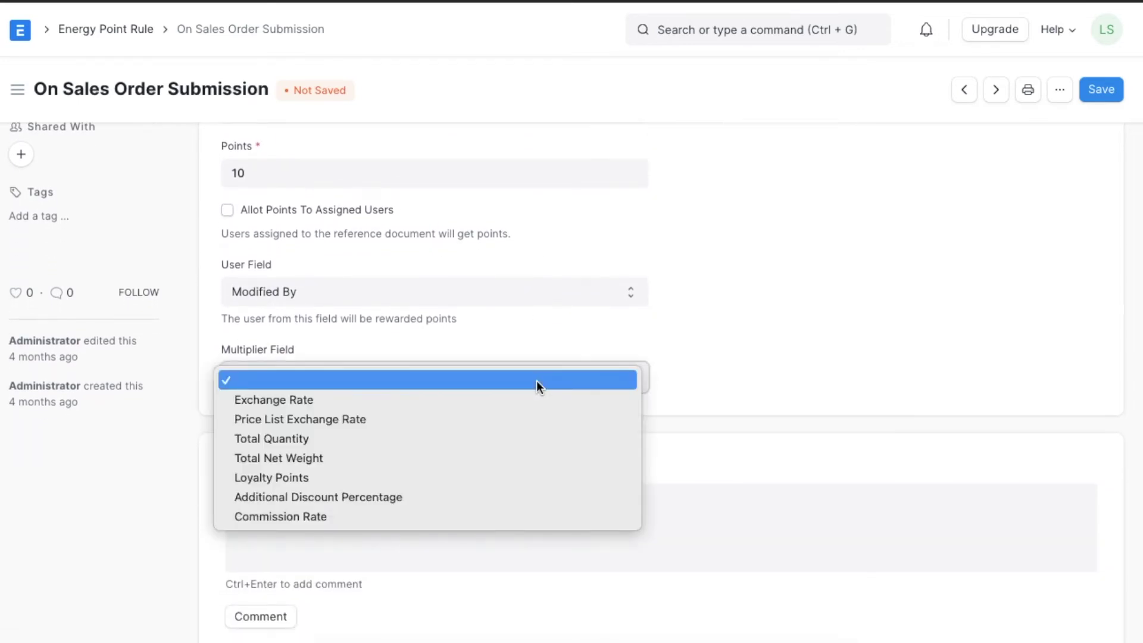
left_click(501, 439)
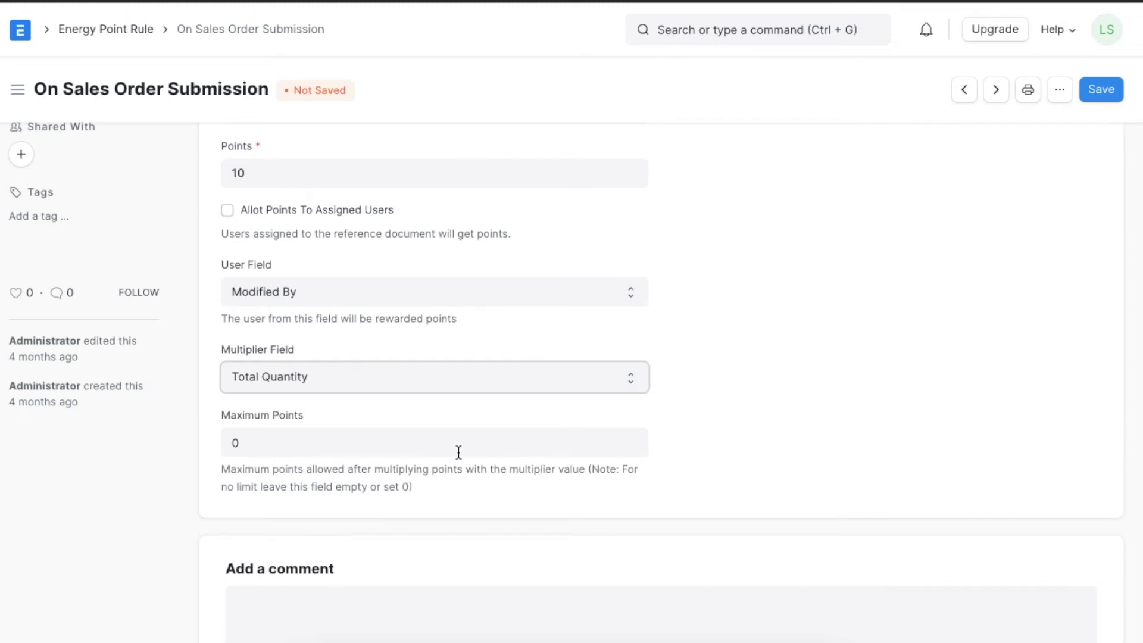
left_click(458, 452)
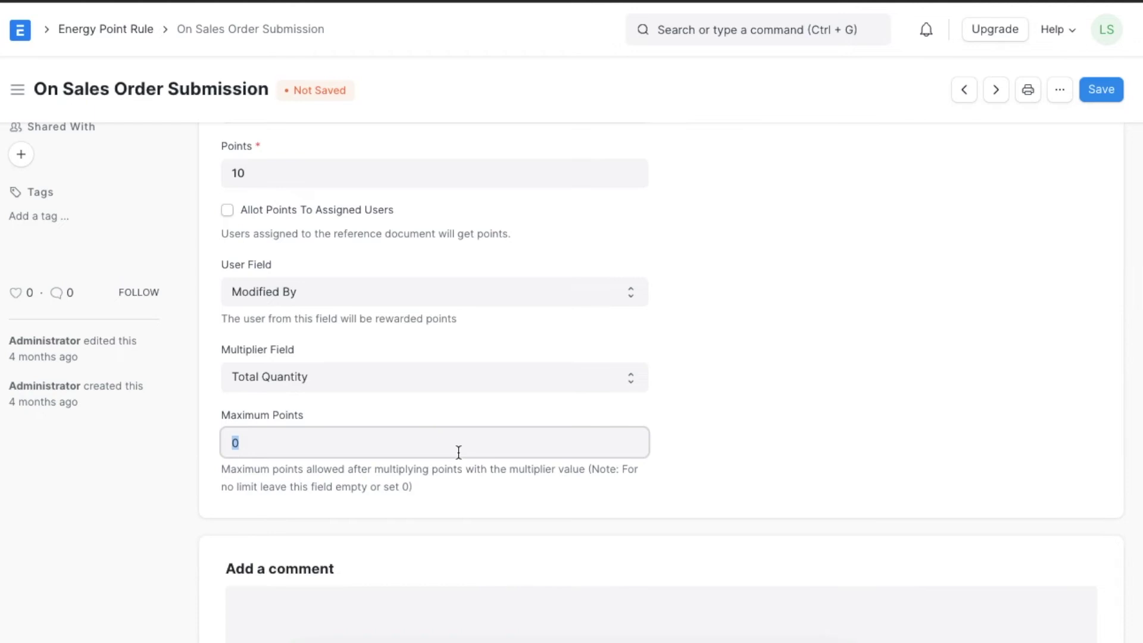
type("100")
scroll(823, 338, "up", 3)
left_click(1103, 94)
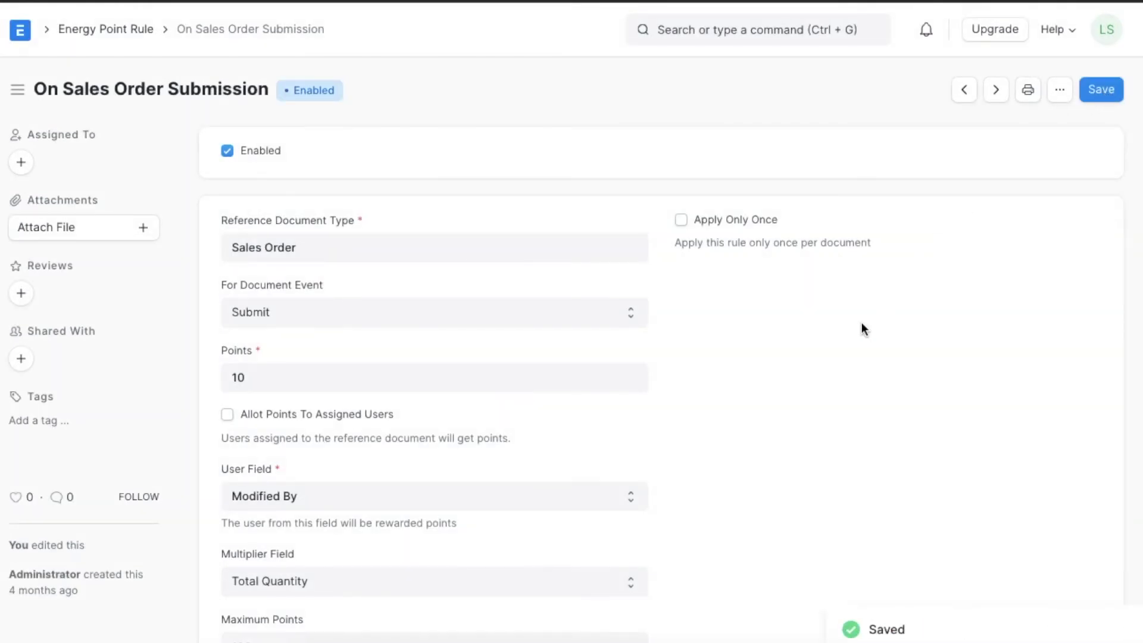
left_click(680, 222)
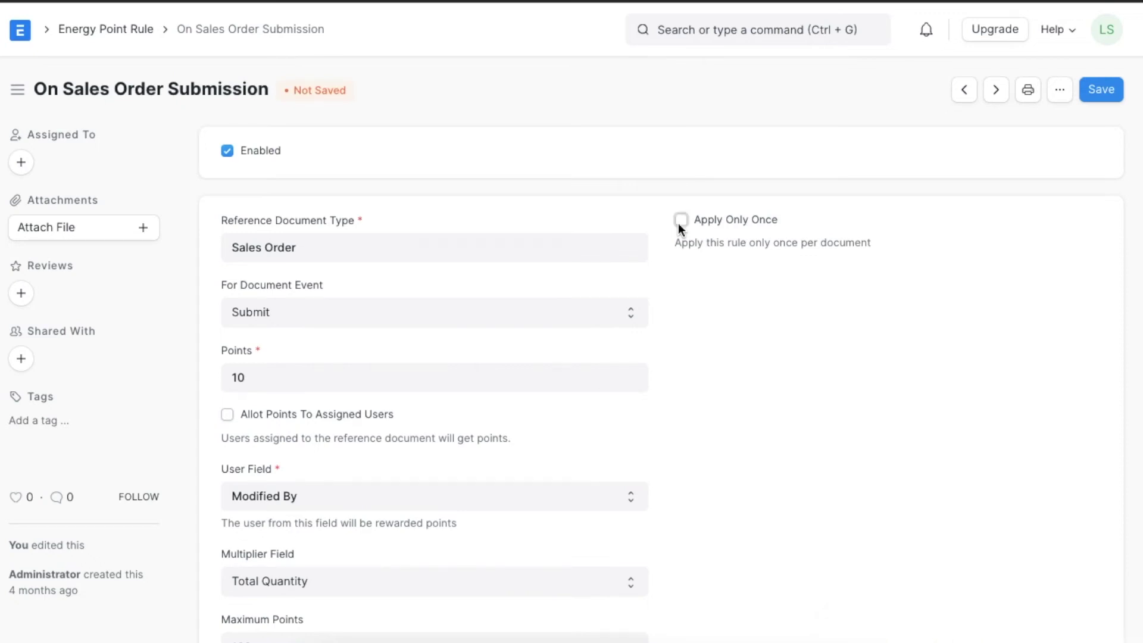
left_click(1102, 90)
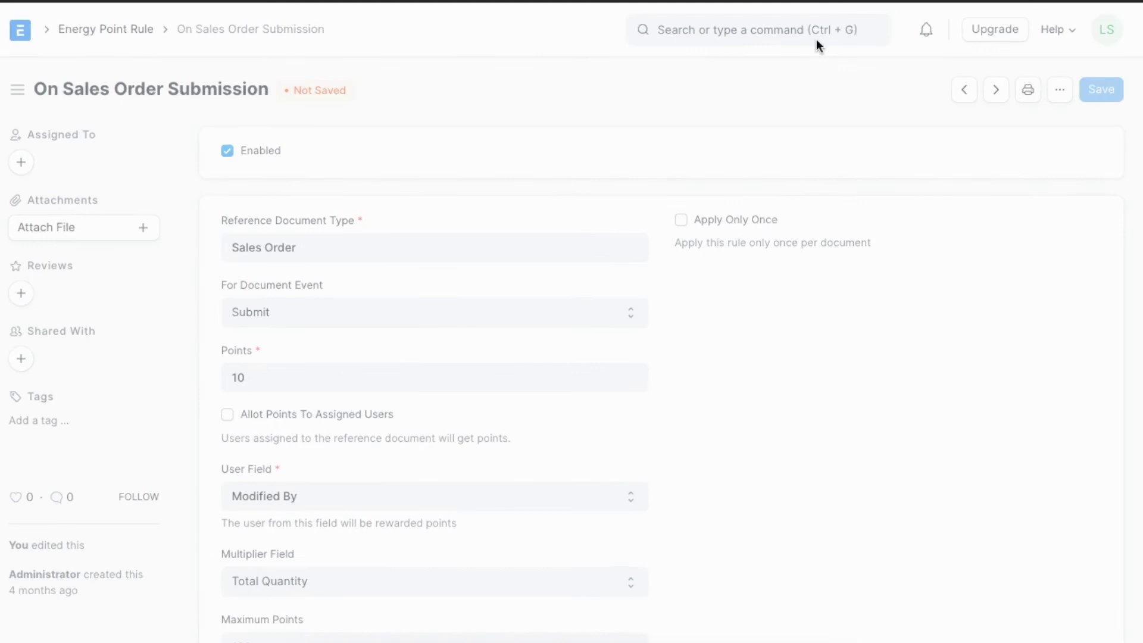
left_click(702, 31)
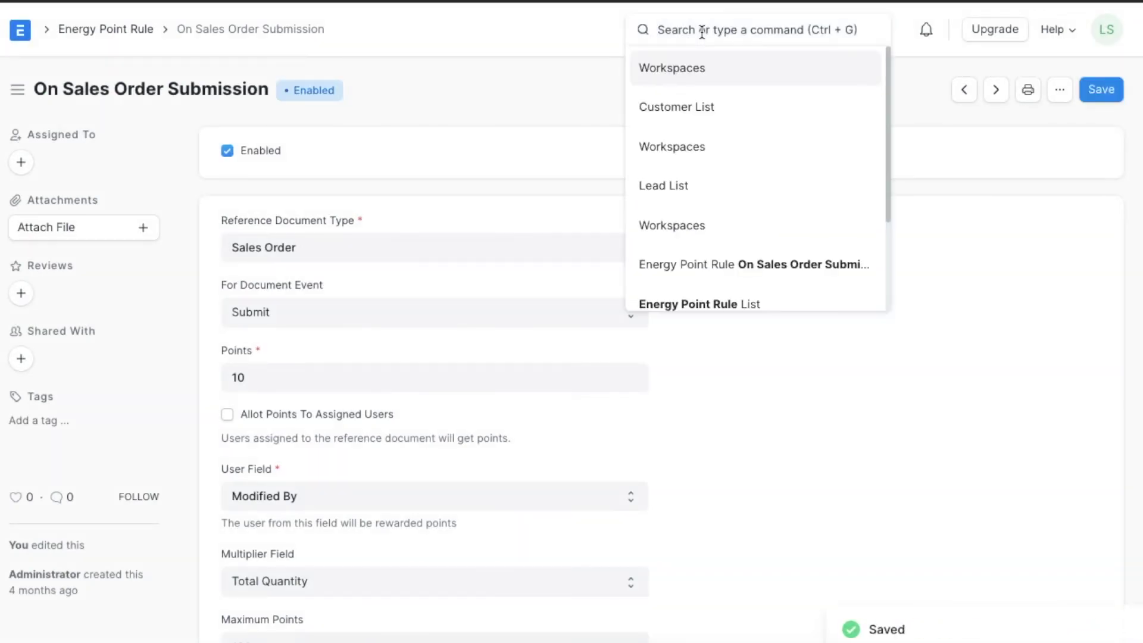
- Start a new sales order for customer ABC Inc. with delivery date 31 December 2021
type("new sle")
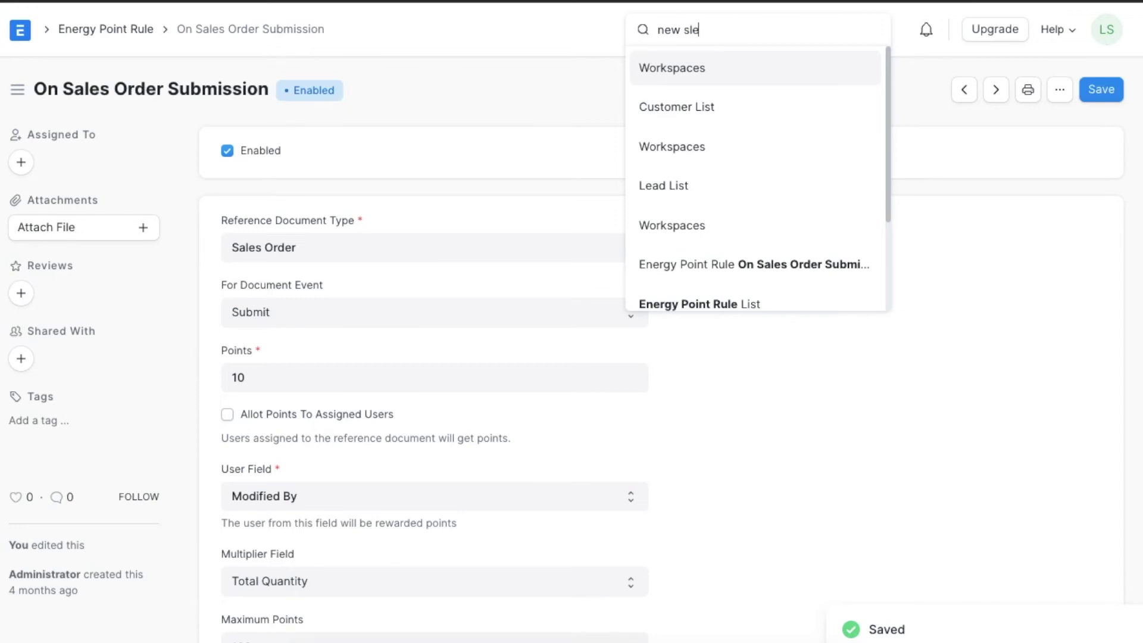
key("BackSpace")
key("BackSpace")
key("BackSpace")
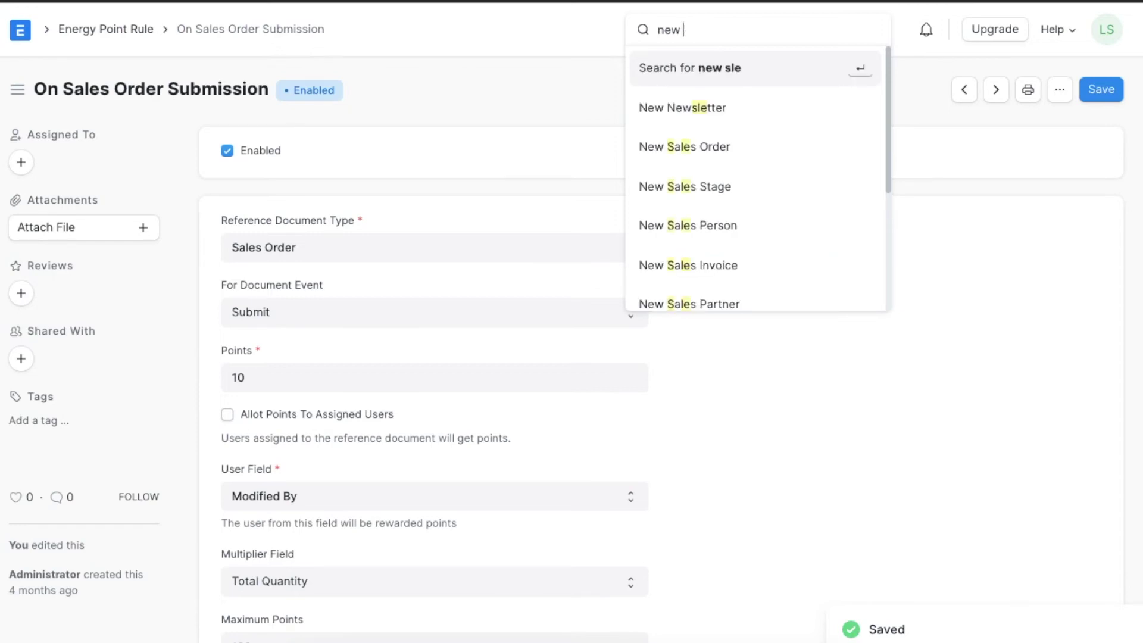
type("sales o")
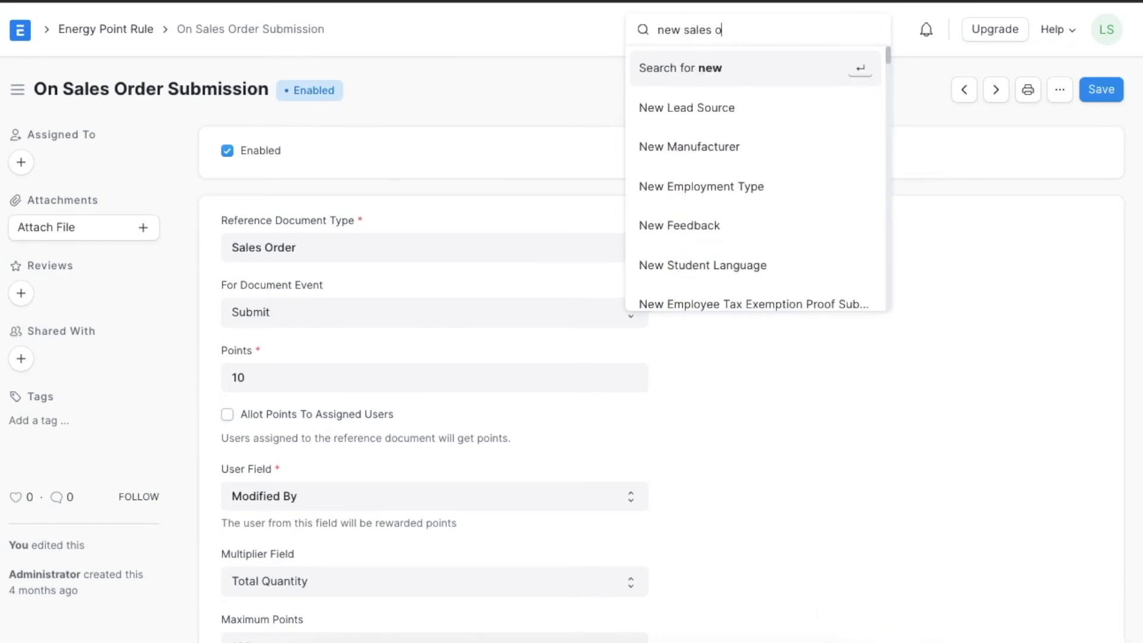
type("rder")
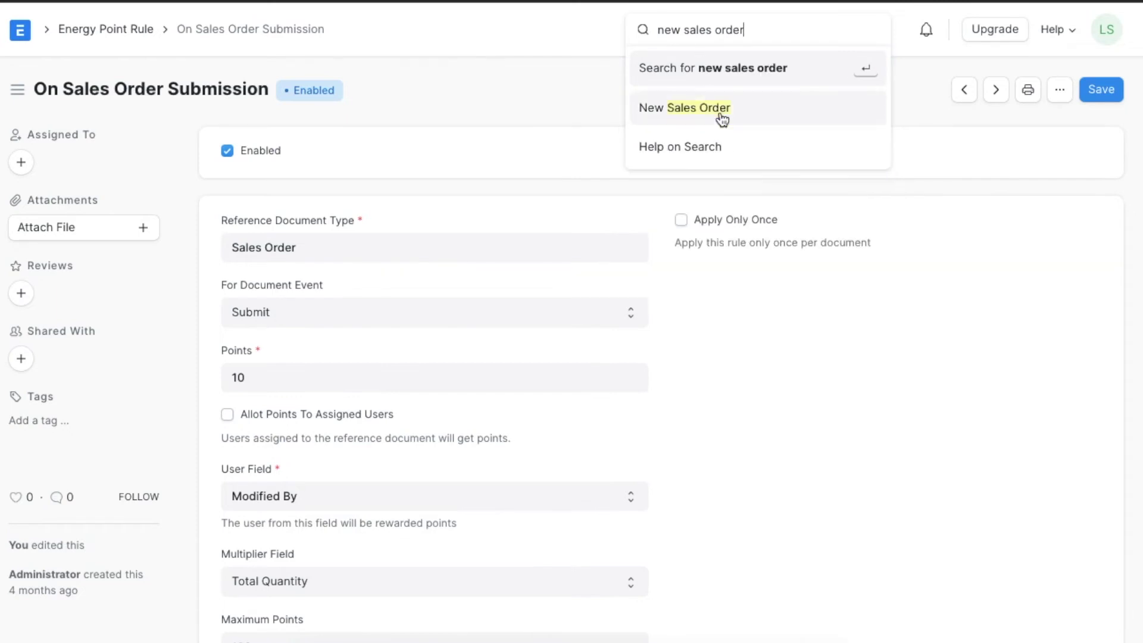
left_click(762, 121)
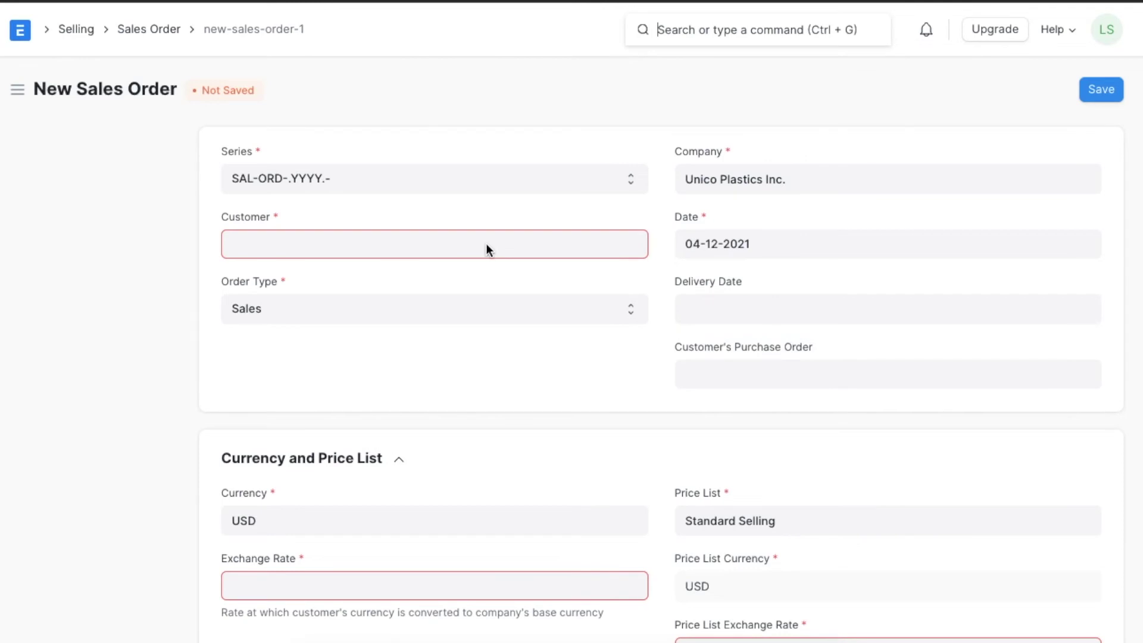
left_click(451, 250)
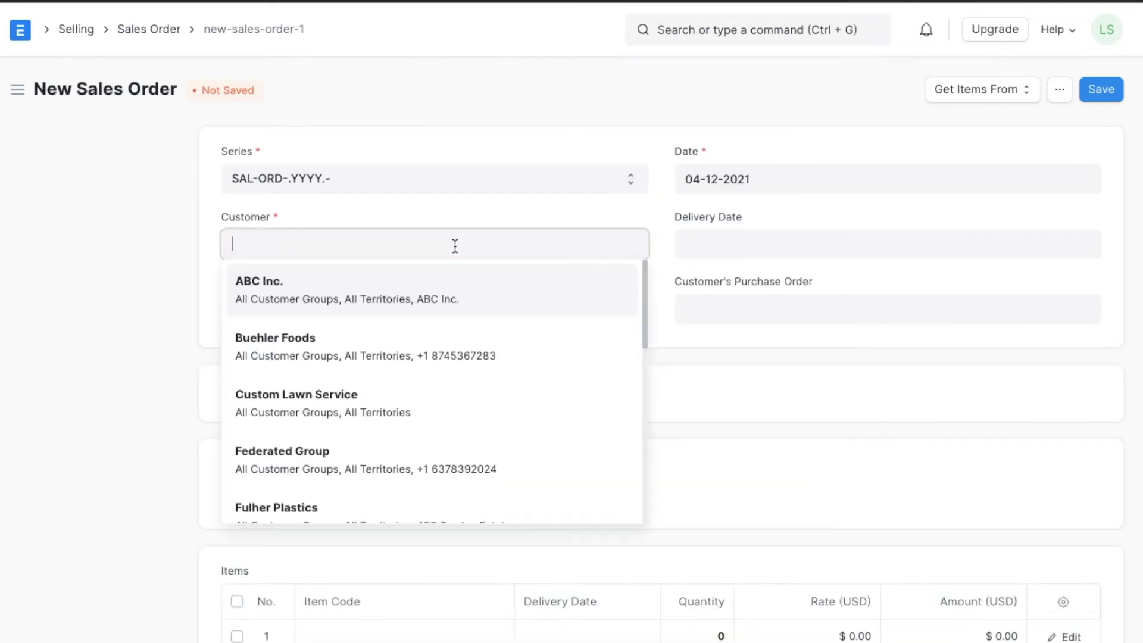
left_click(444, 298)
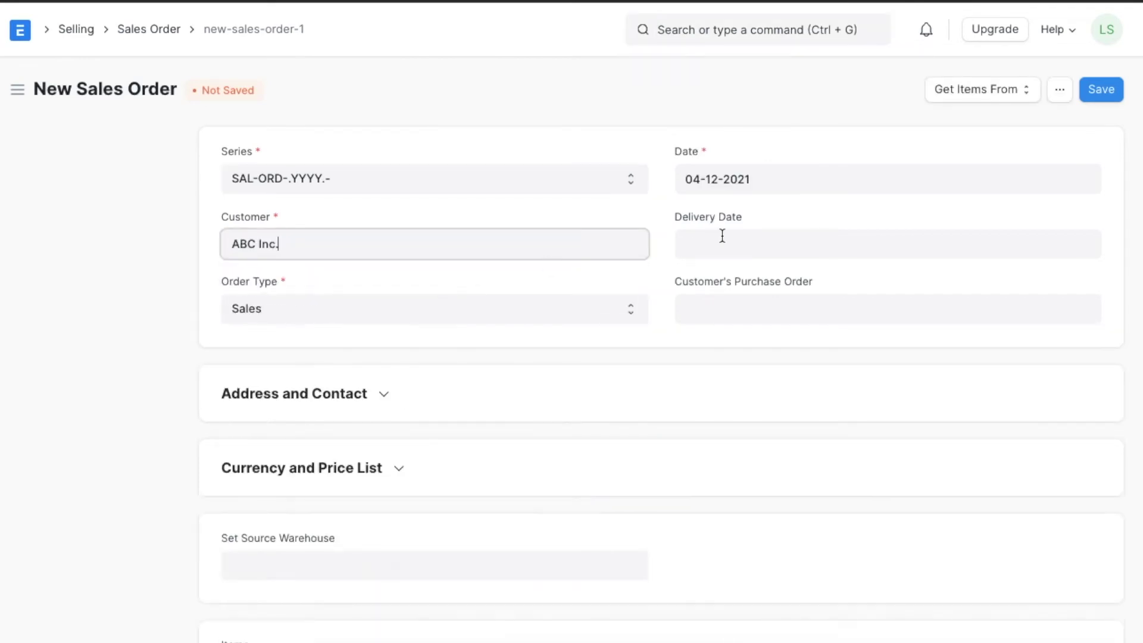
left_click(722, 235)
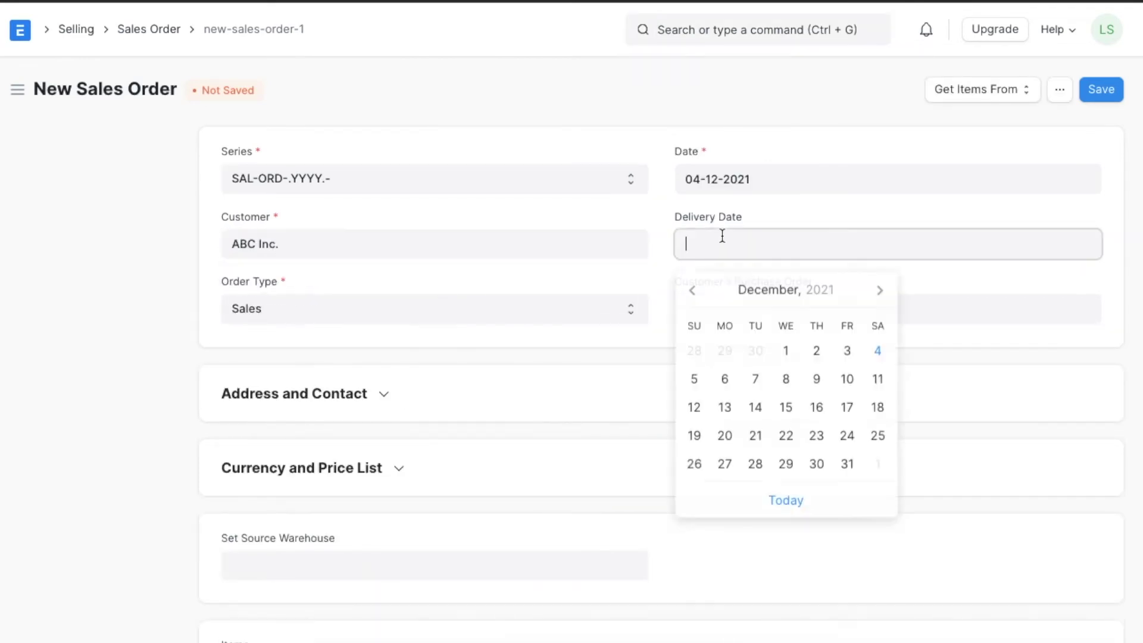
left_click(853, 474)
- Add item UPI001 as the first row and fill in its quantity and rate
scroll(562, 459, "down", 8)
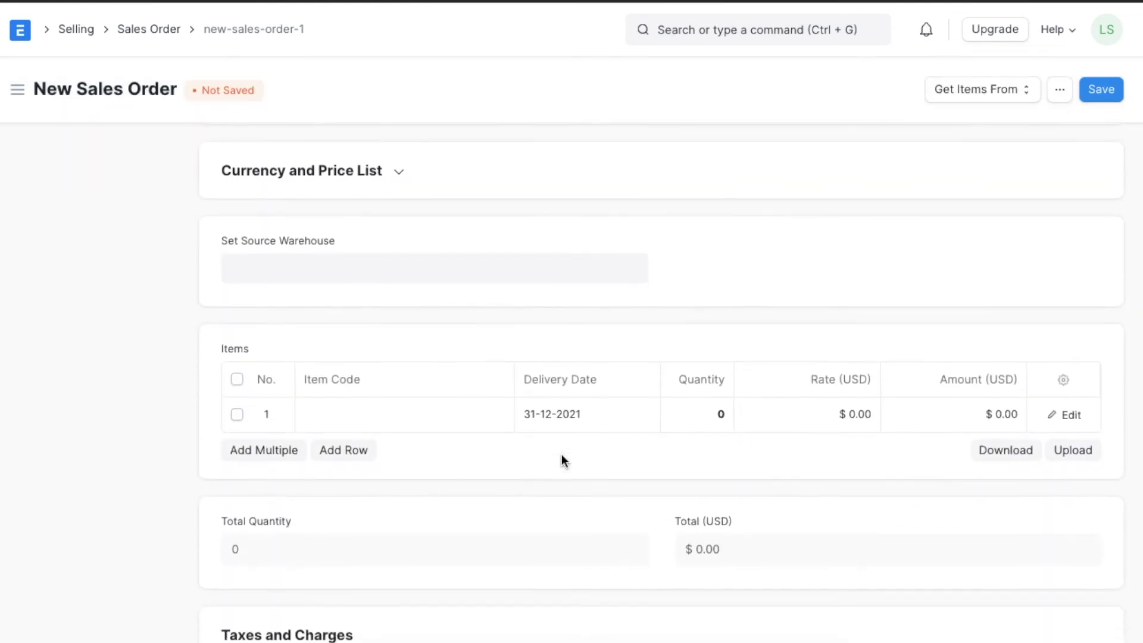
scroll(562, 459, "up", 1)
left_click(413, 274)
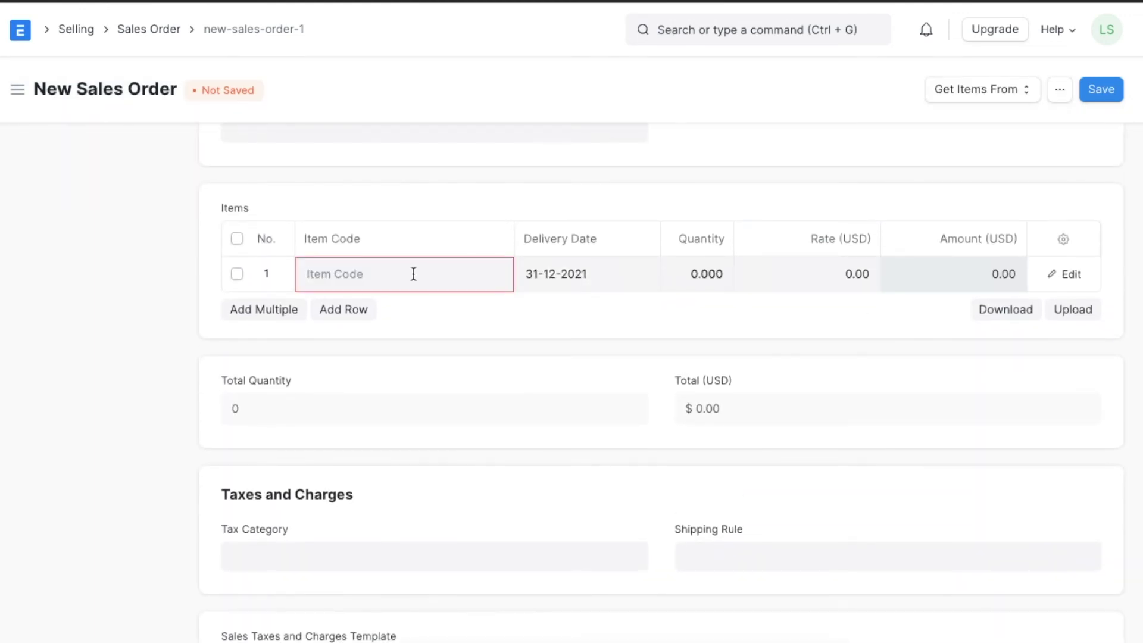
type("1")
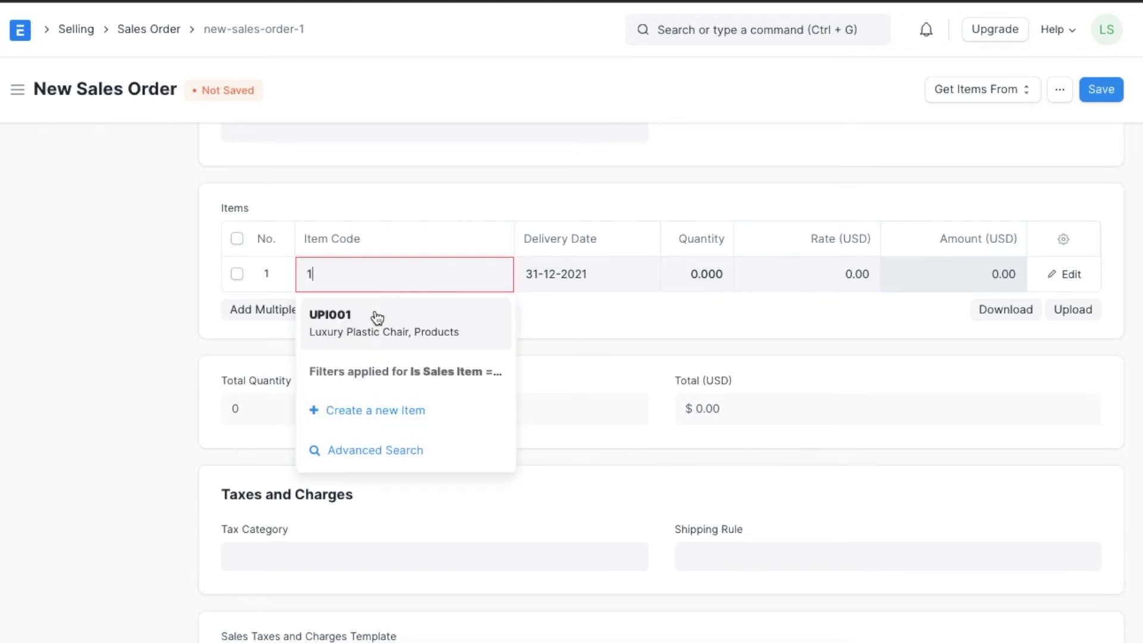
left_click(375, 315)
left_click(692, 268)
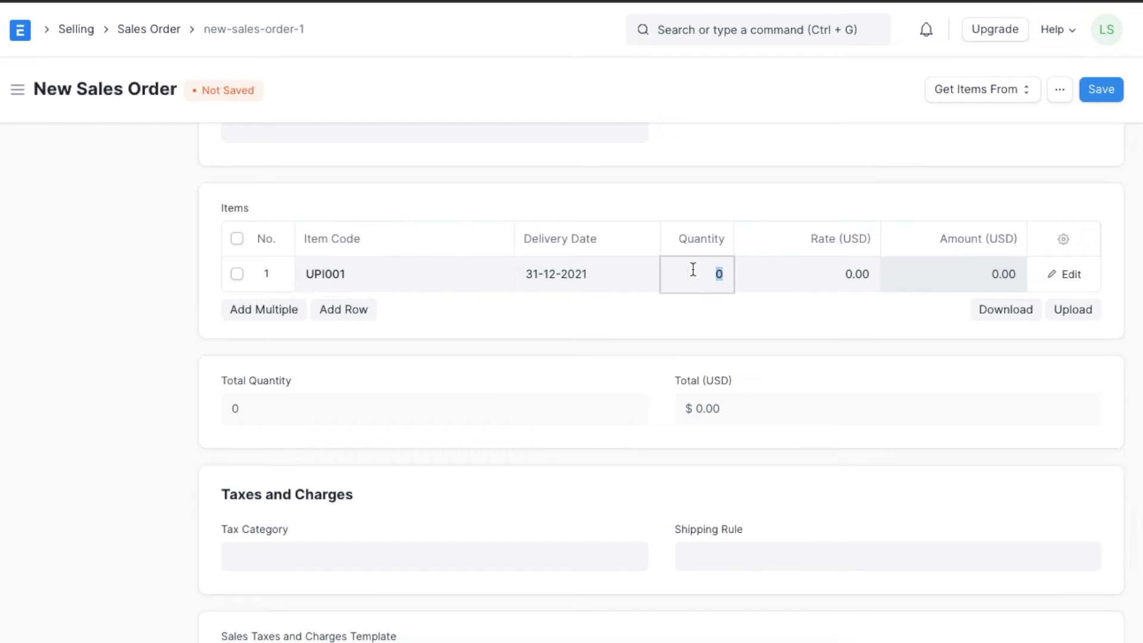
type("10")
left_click(841, 265)
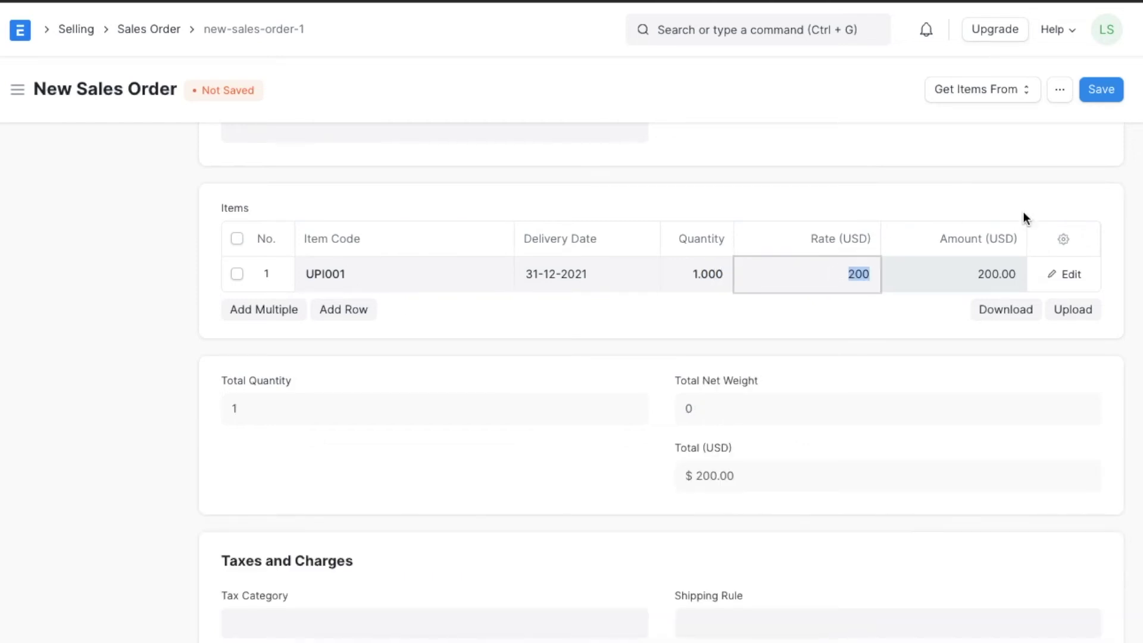
- Save and submit the sales order, confirming the submission, then leave the form
left_click(1102, 95)
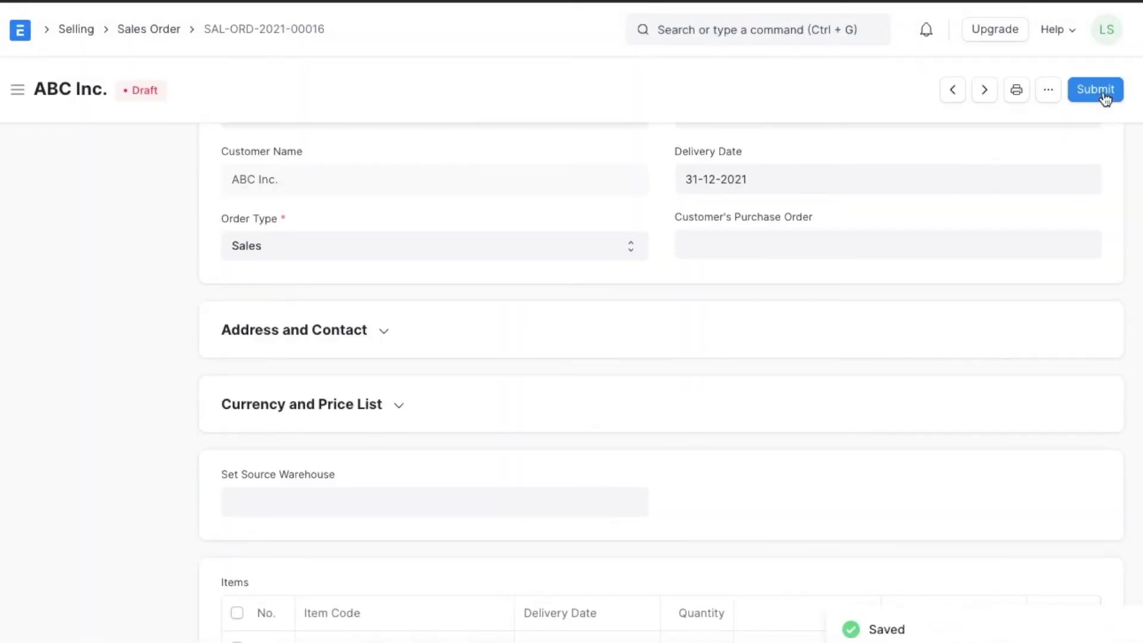
left_click(1102, 91)
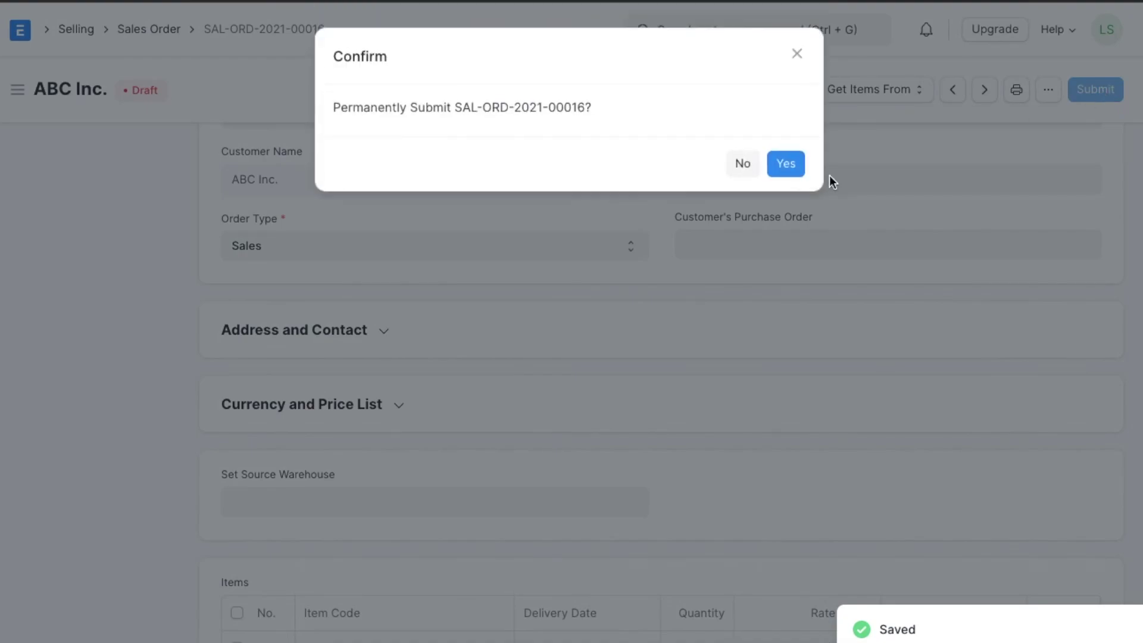
left_click(800, 165)
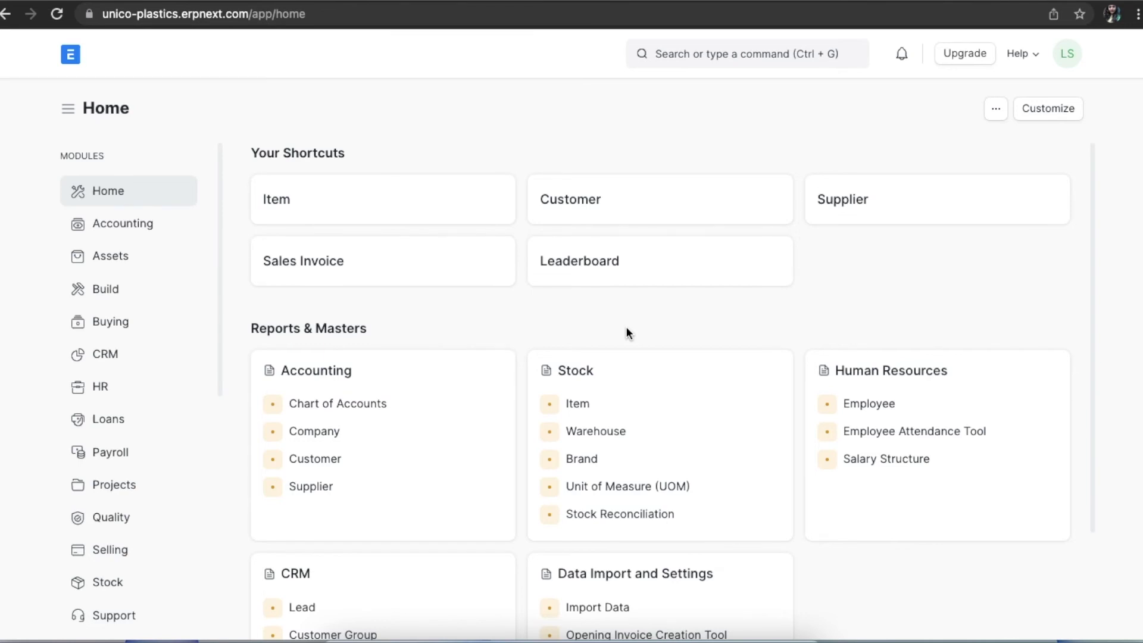
left_click(151, 393)
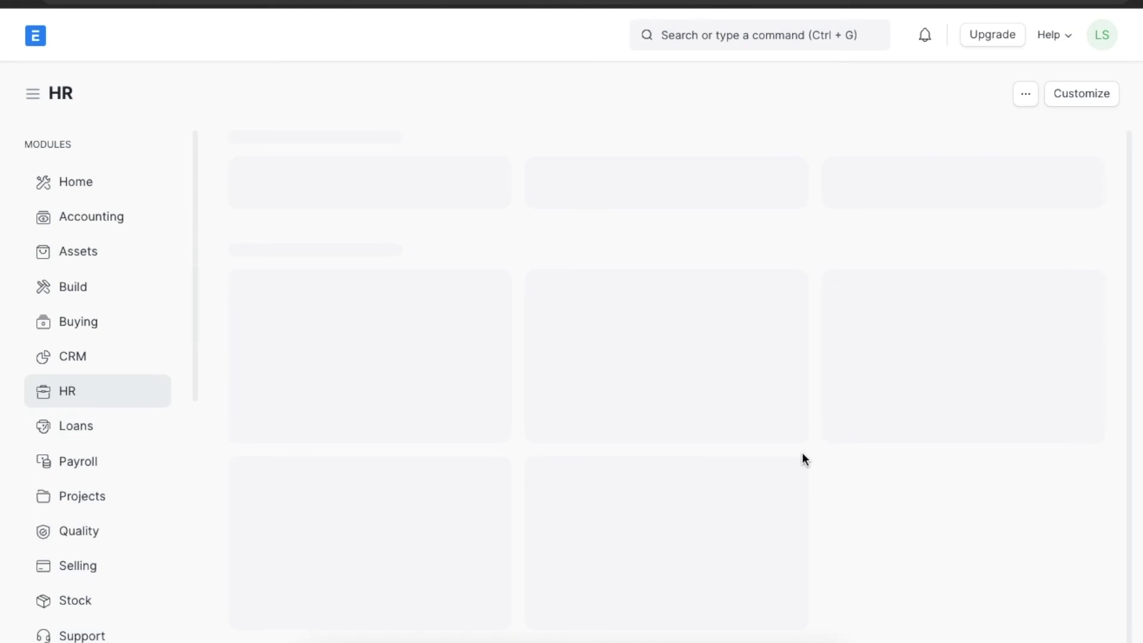
- Open the Energy Point Log under Performance and clear its User filter value
scroll(802, 453, "down", 15)
scroll(802, 455, "down", 12)
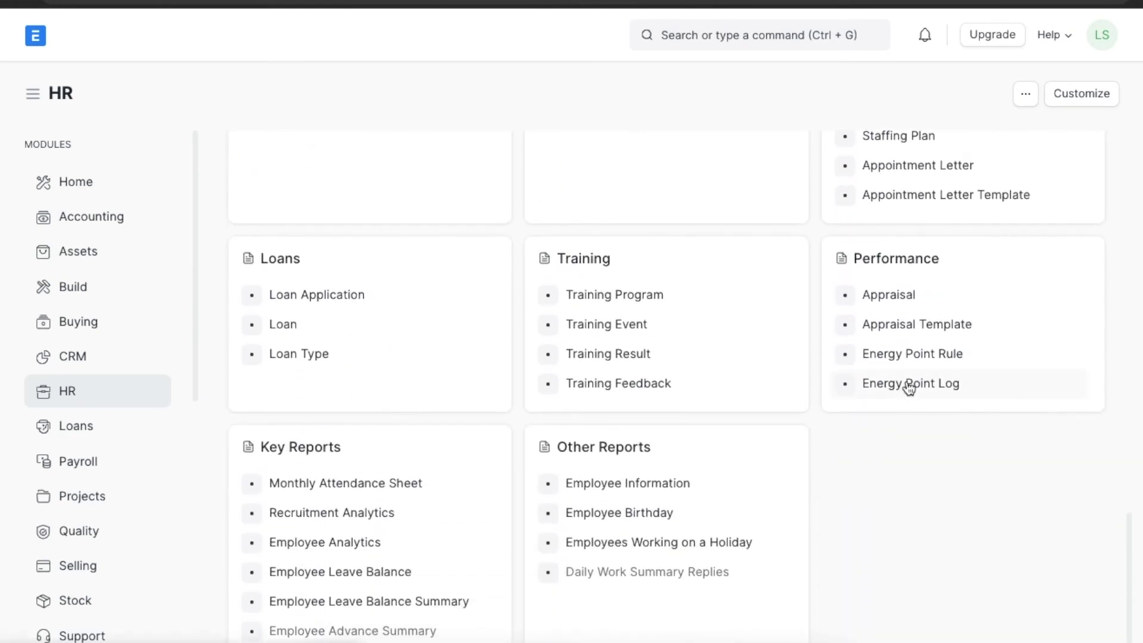
left_click(904, 385)
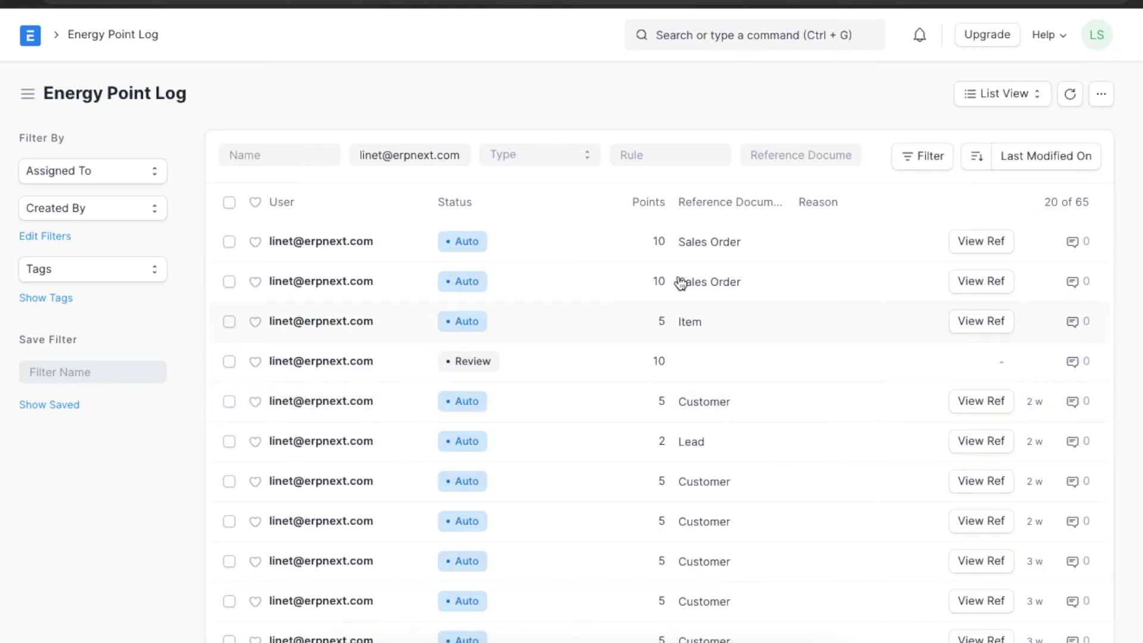
double_click(441, 157)
key("ctrl+a")
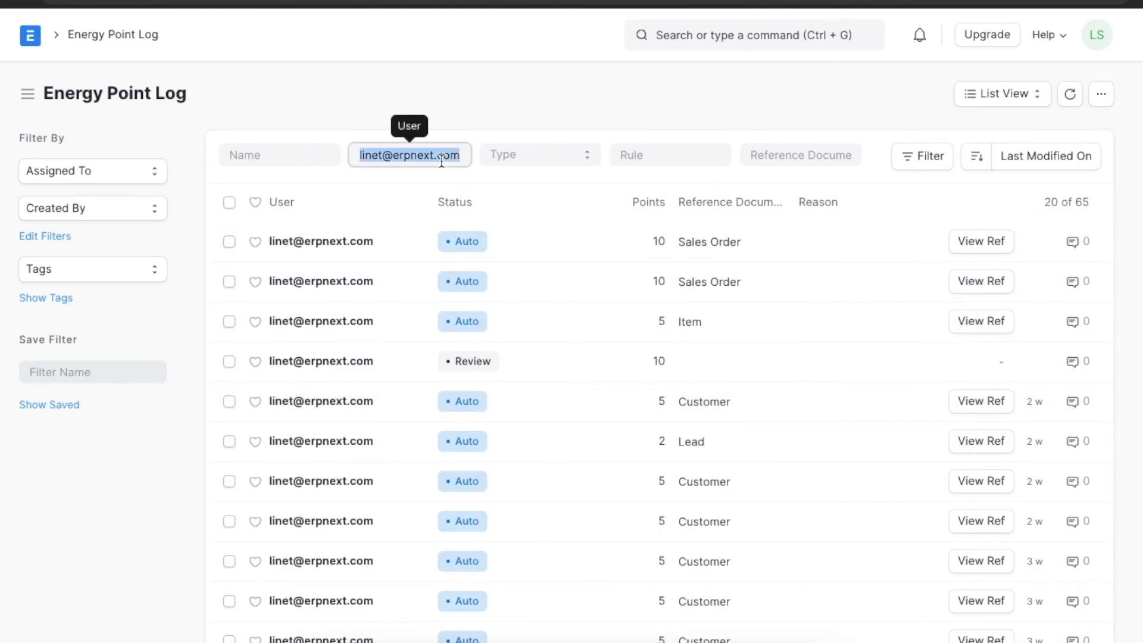
key("BackSpace")
- List Energy Point Log entries for all users
left_click(595, 111)
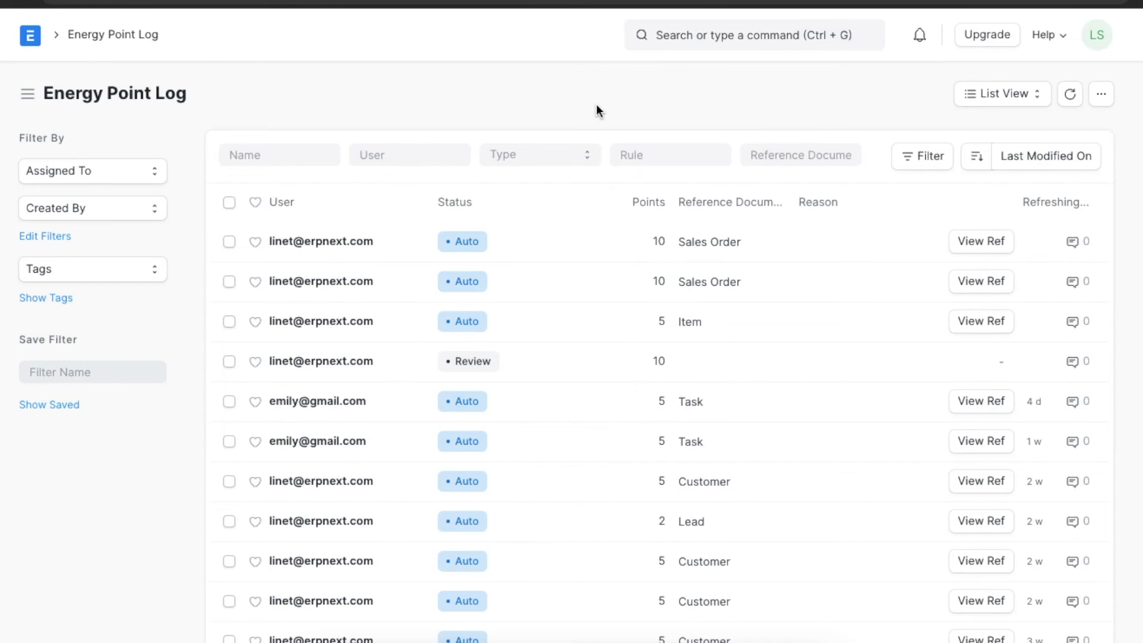
scroll(595, 288, "down", 10)
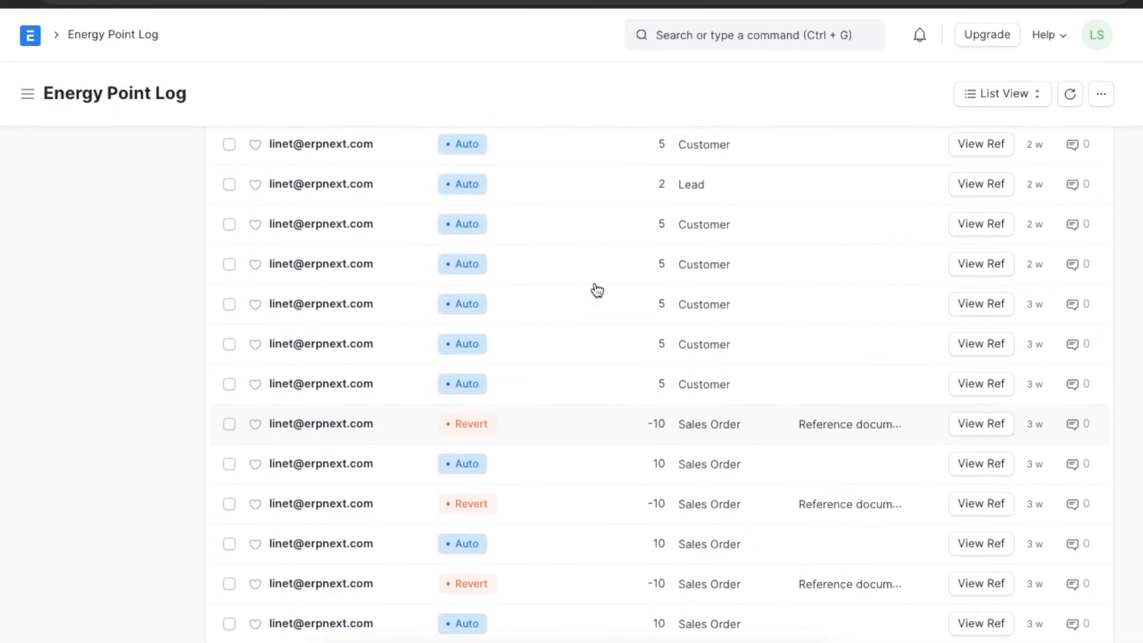
scroll(597, 290, "up", 5)
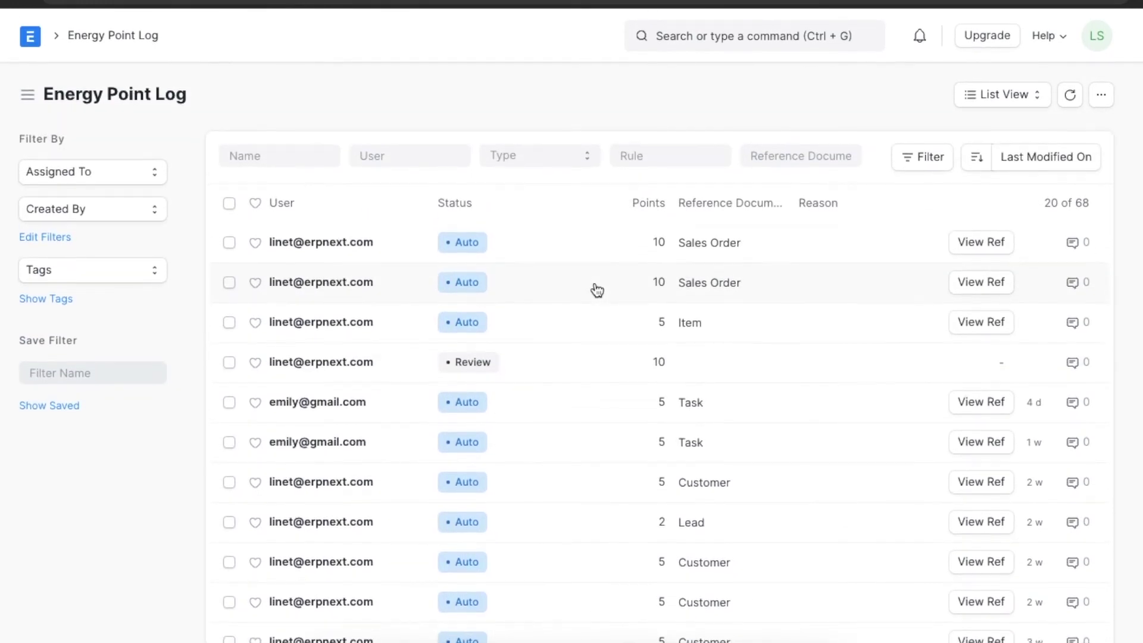
- Filter the log to the one matching user and review the 65 entries
left_click(426, 154)
type("linet")
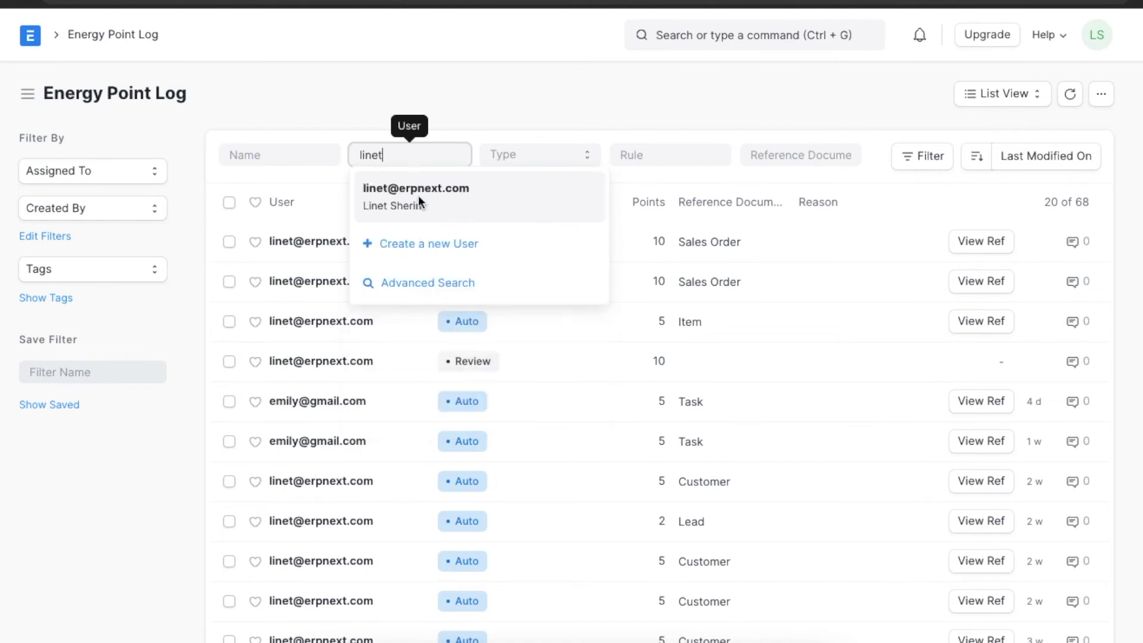
left_click(418, 195)
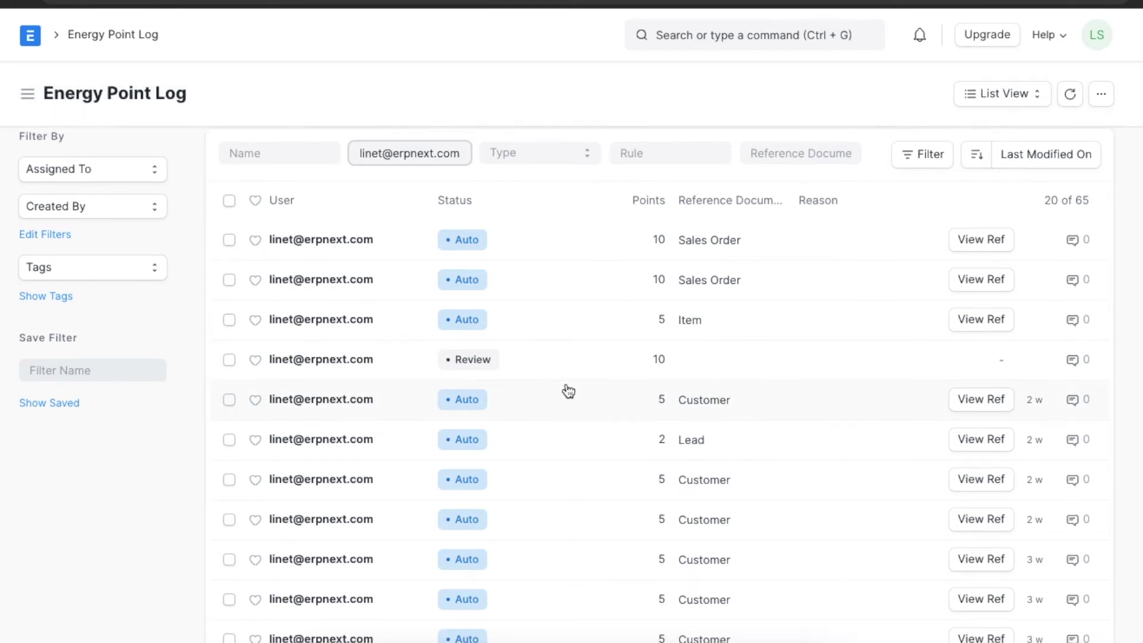
scroll(569, 390, "down", 5)
scroll(569, 390, "down", 2)
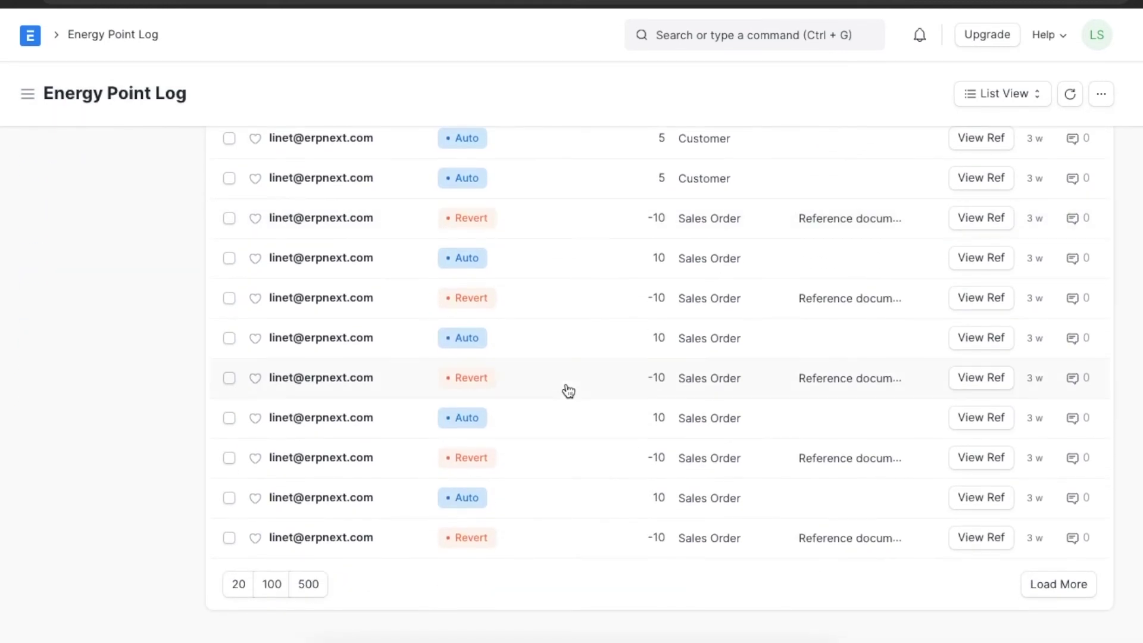
scroll(568, 390, "up", 4)
scroll(569, 390, "up", 4)
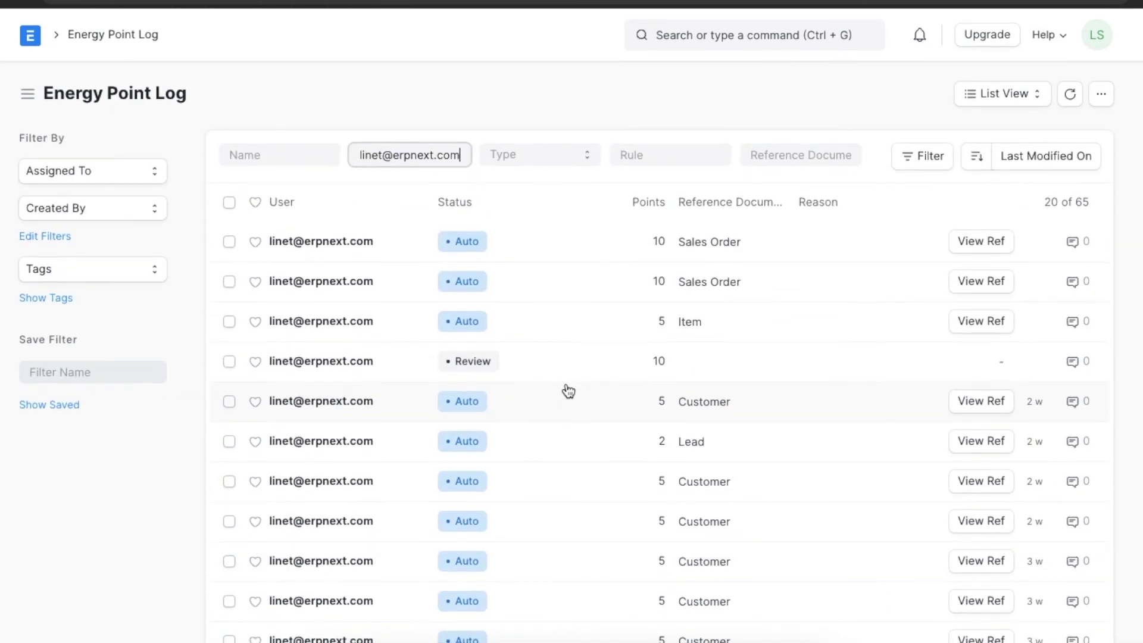
left_click(642, 157)
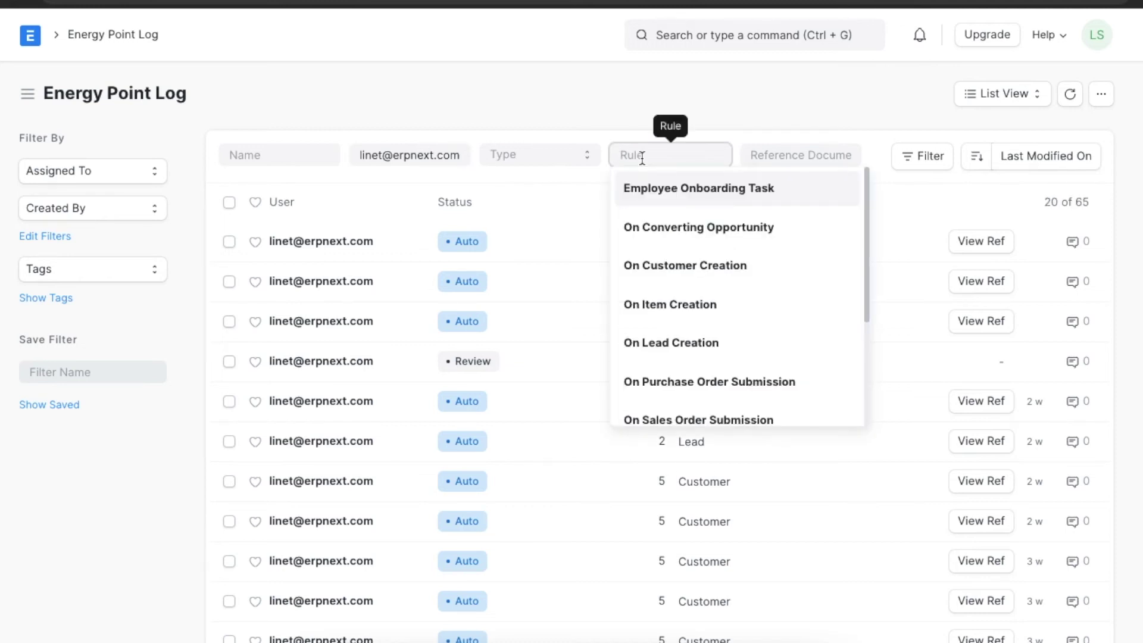
- Filter the log by the On Lead Creation rule, then by On Converting Opportunity
left_click(685, 343)
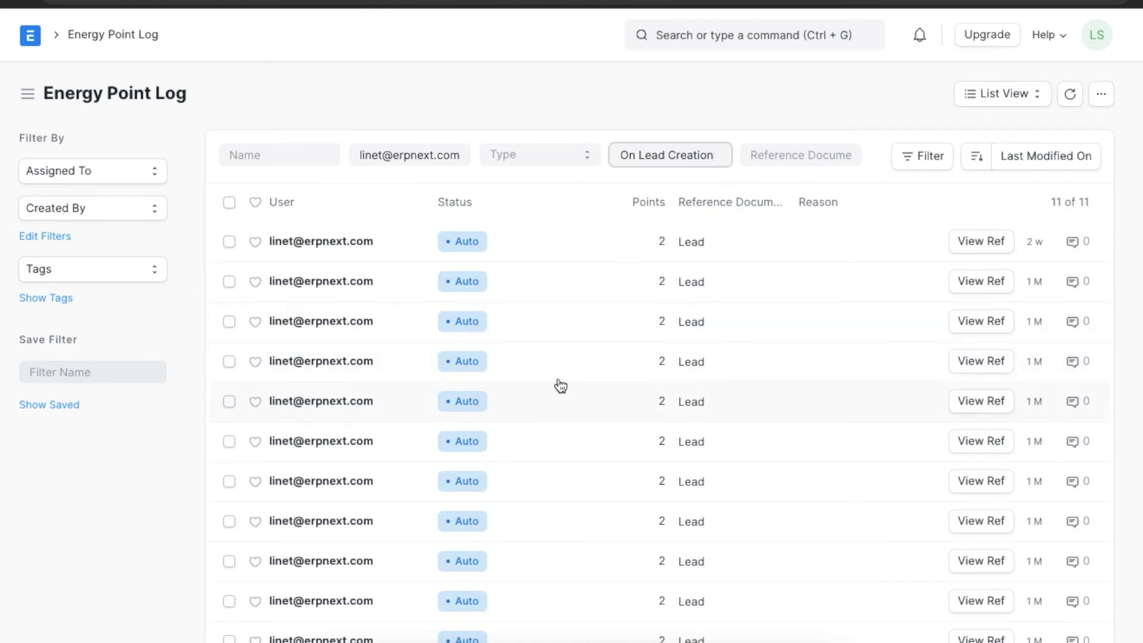
scroll(559, 386, "down", 3)
scroll(560, 386, "up", 3)
scroll(561, 385, "up", 1)
triple_click(680, 158)
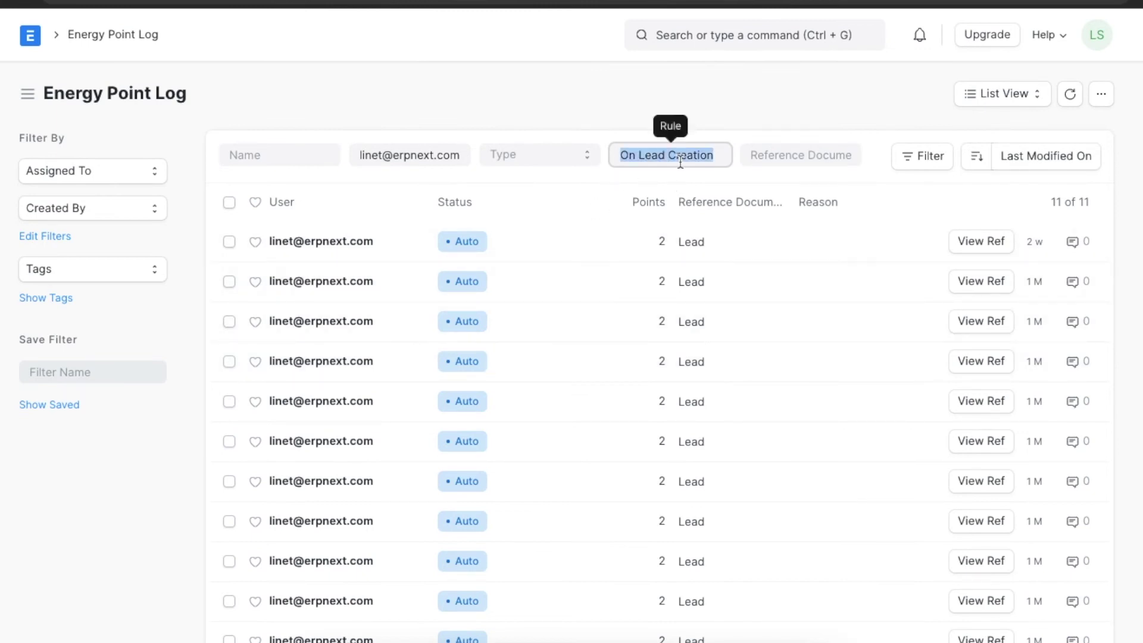
key("BackSpace")
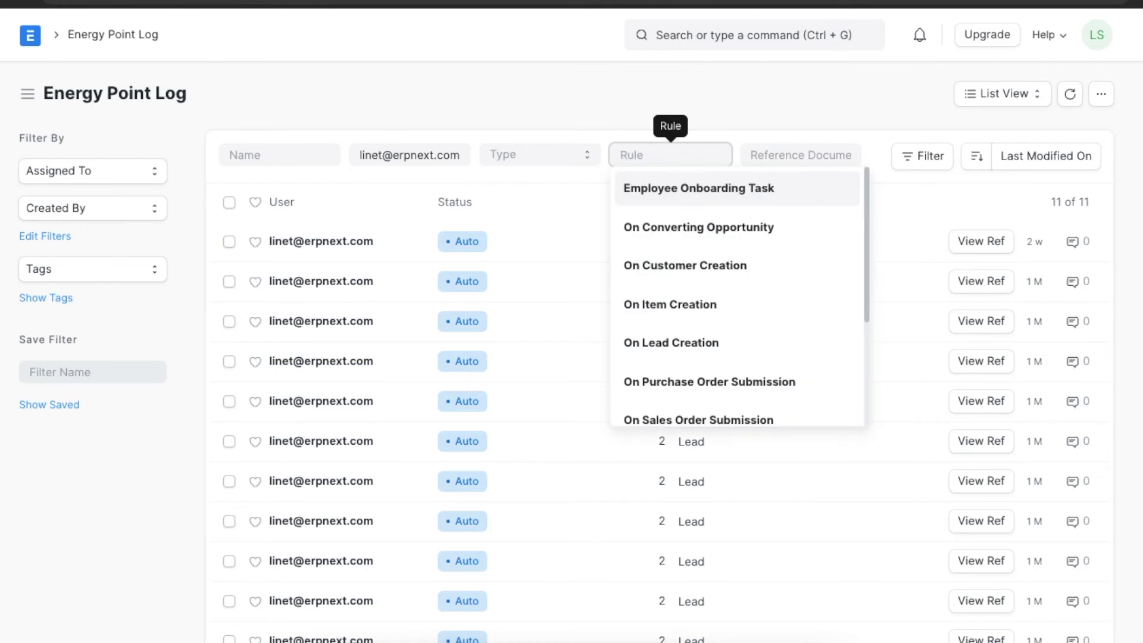
left_click(700, 226)
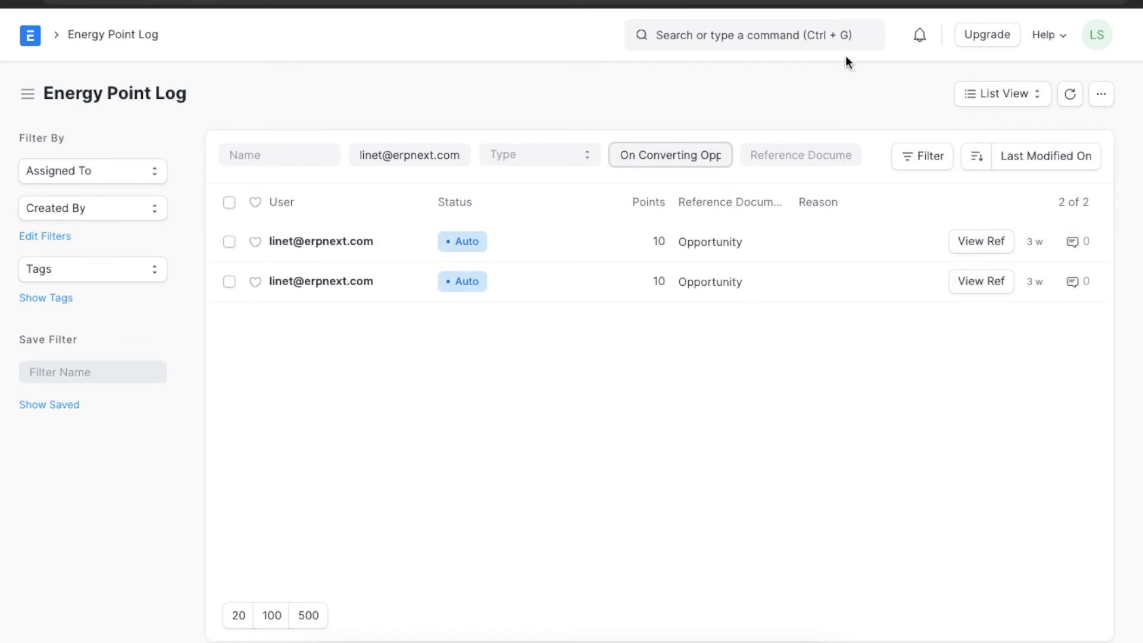
- Clear both the Rule and User filters from the Energy Point Log
left_click(645, 164)
key("ctrl+a")
key("BackSpace")
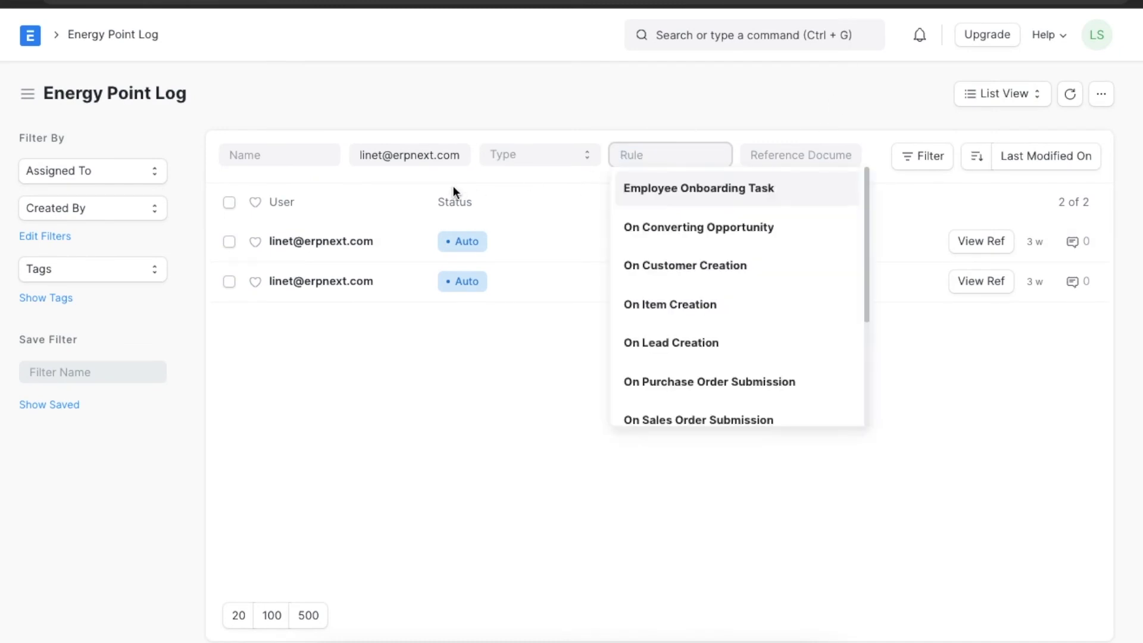
left_click(454, 153)
key("ctrl+a")
key("BackSpace")
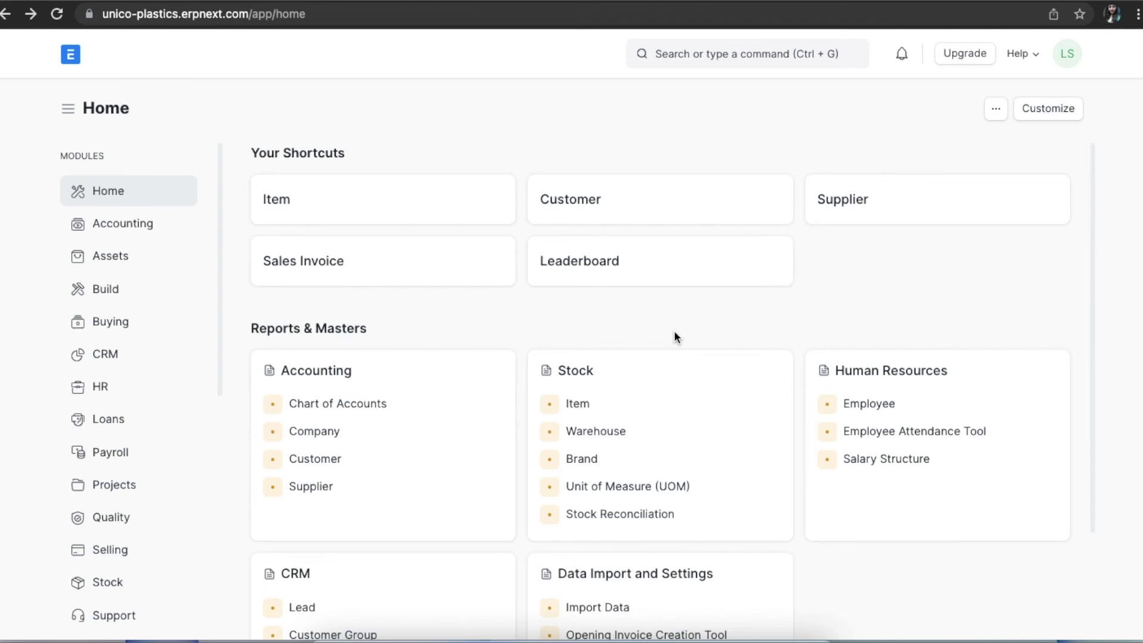
- Open Energy Point Settings, toggle Enabled off and back on, and add a Review Levels row
left_click(709, 52)
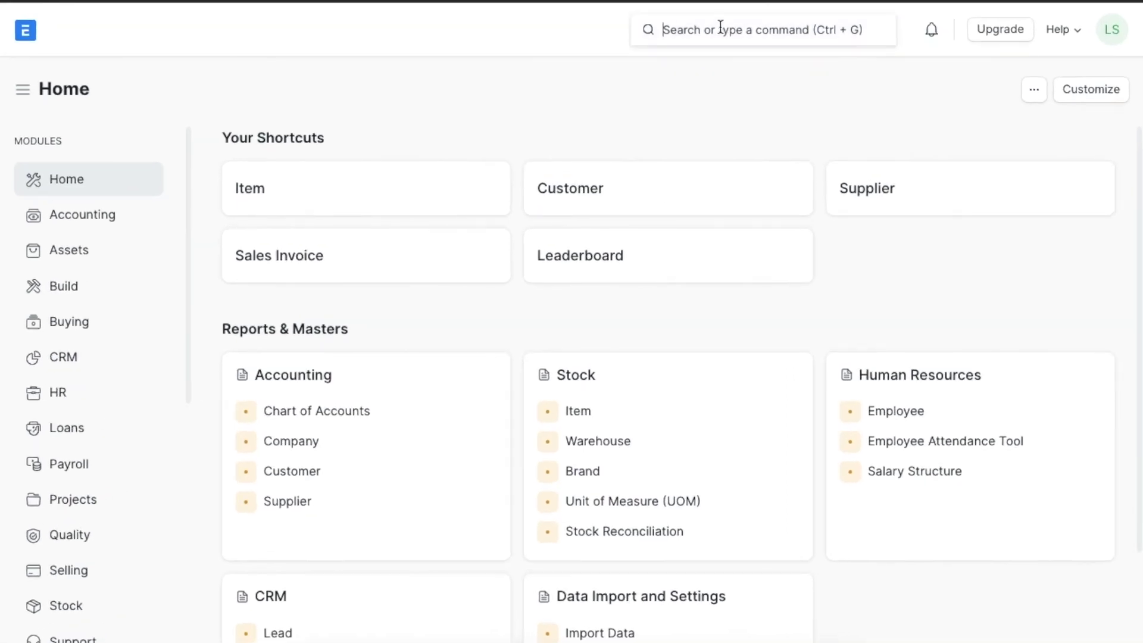
type("en")
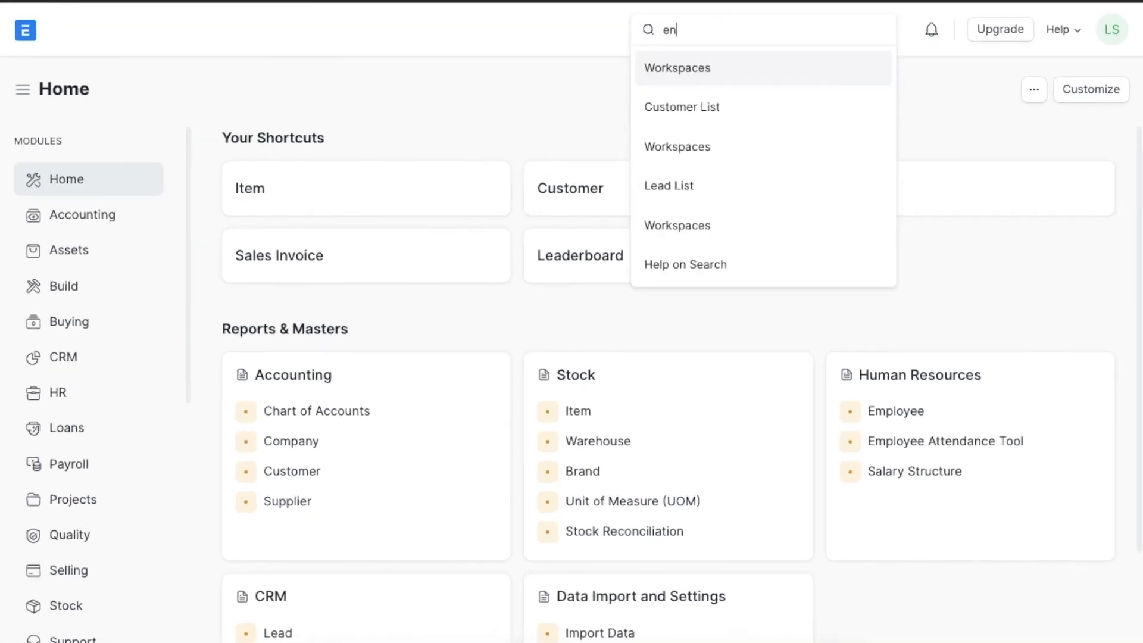
type("ergy p")
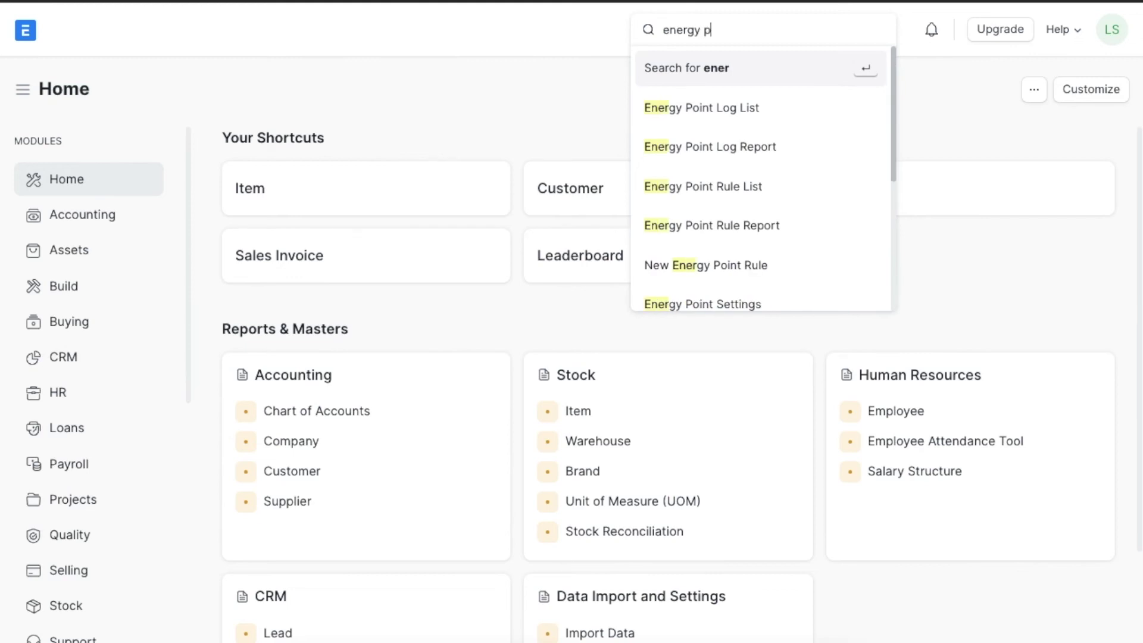
type("oint se")
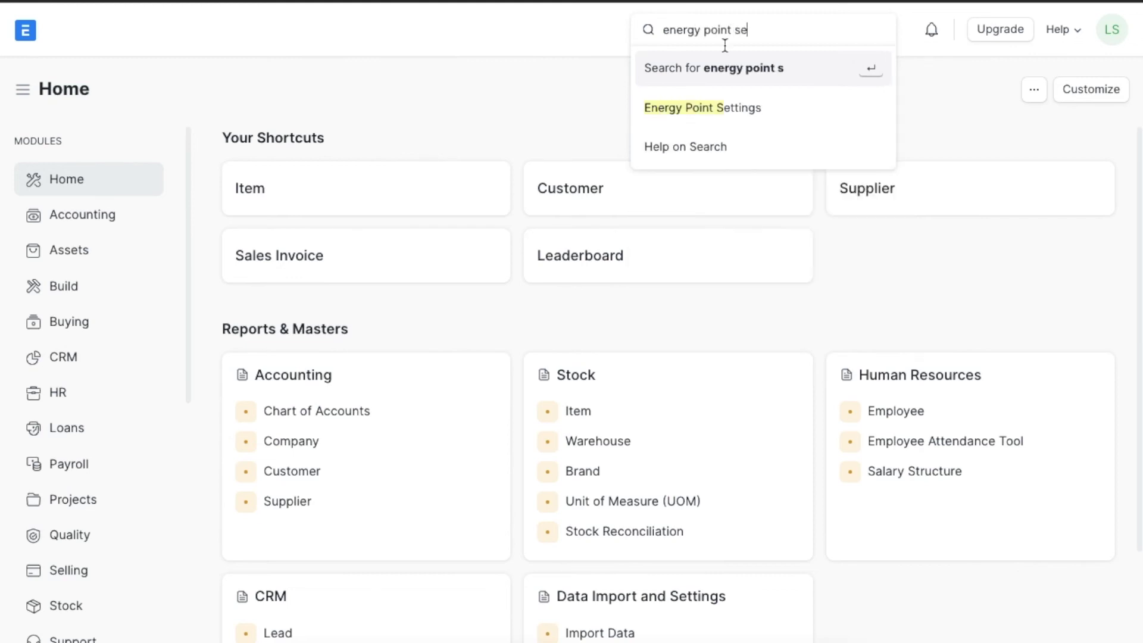
left_click(756, 107)
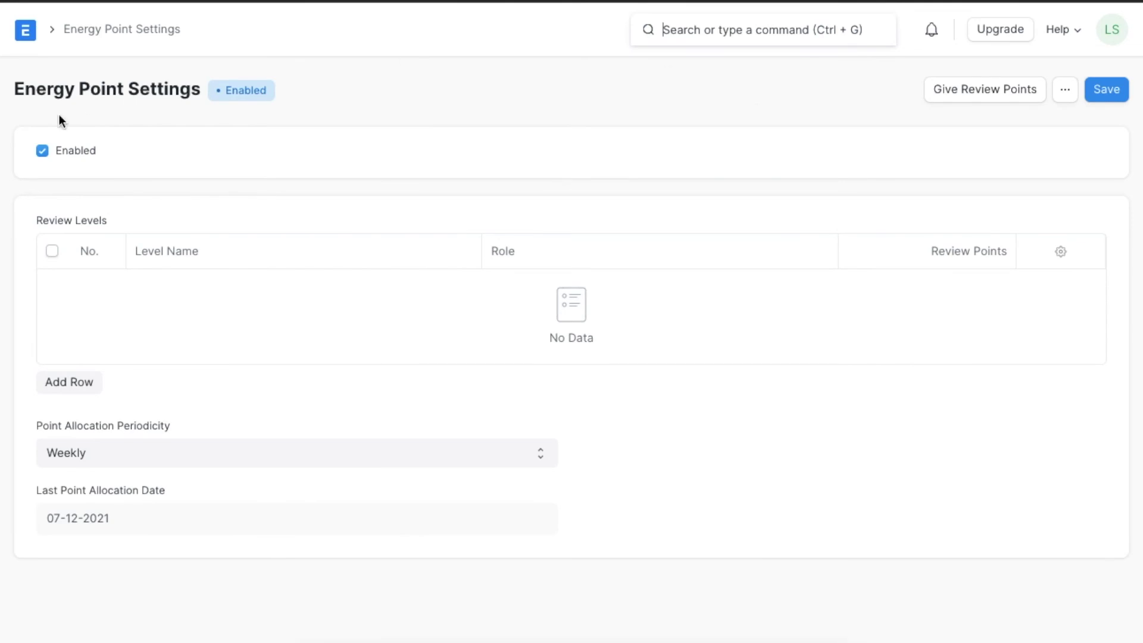
left_click(42, 151)
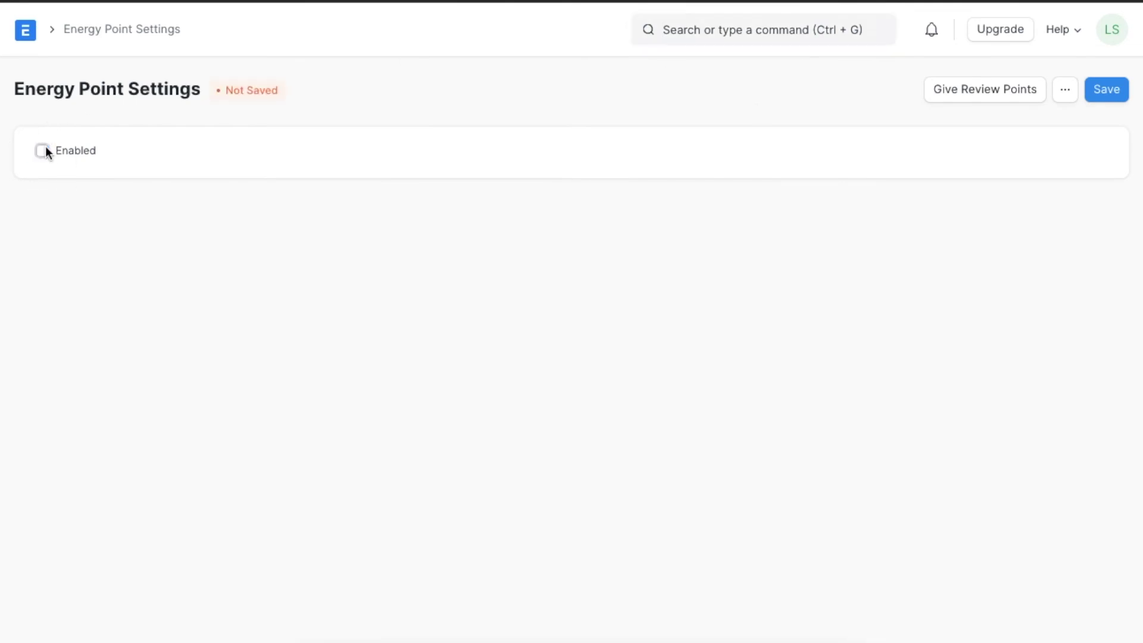
left_click(42, 151)
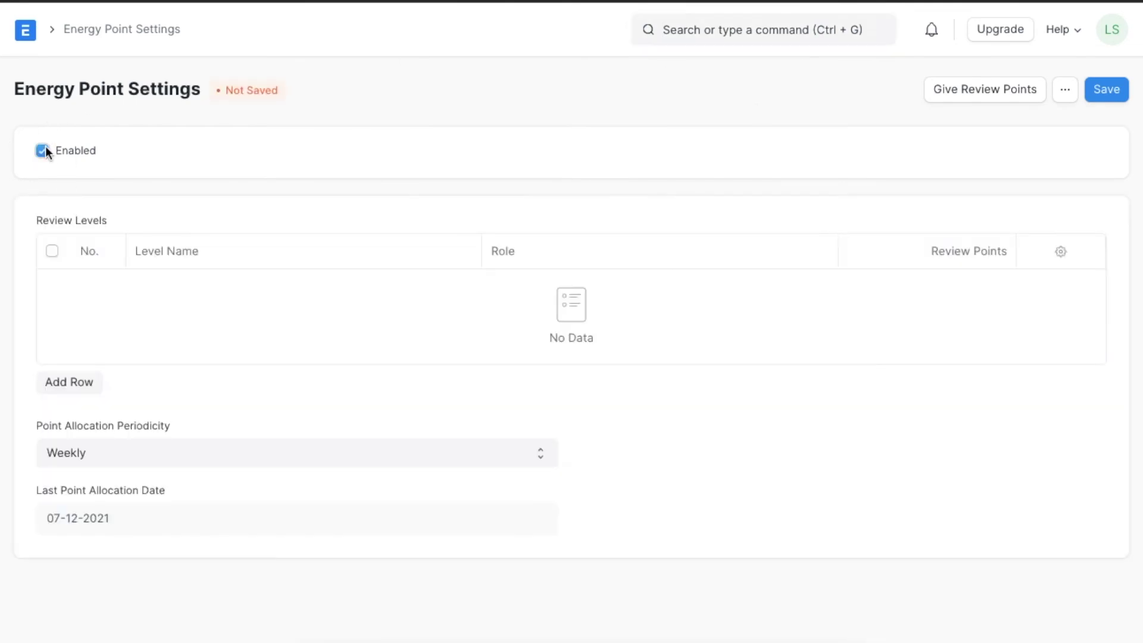
left_click(72, 385)
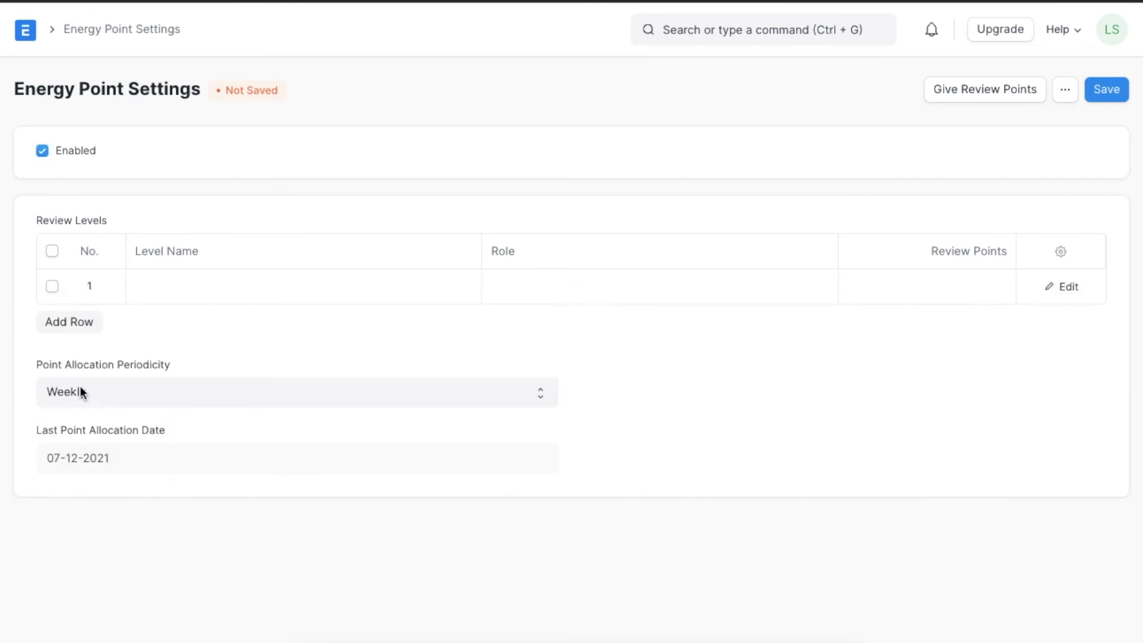
- Fill review level 'Level 1' with role HR Manager and 25 review points, then save
left_click(180, 292)
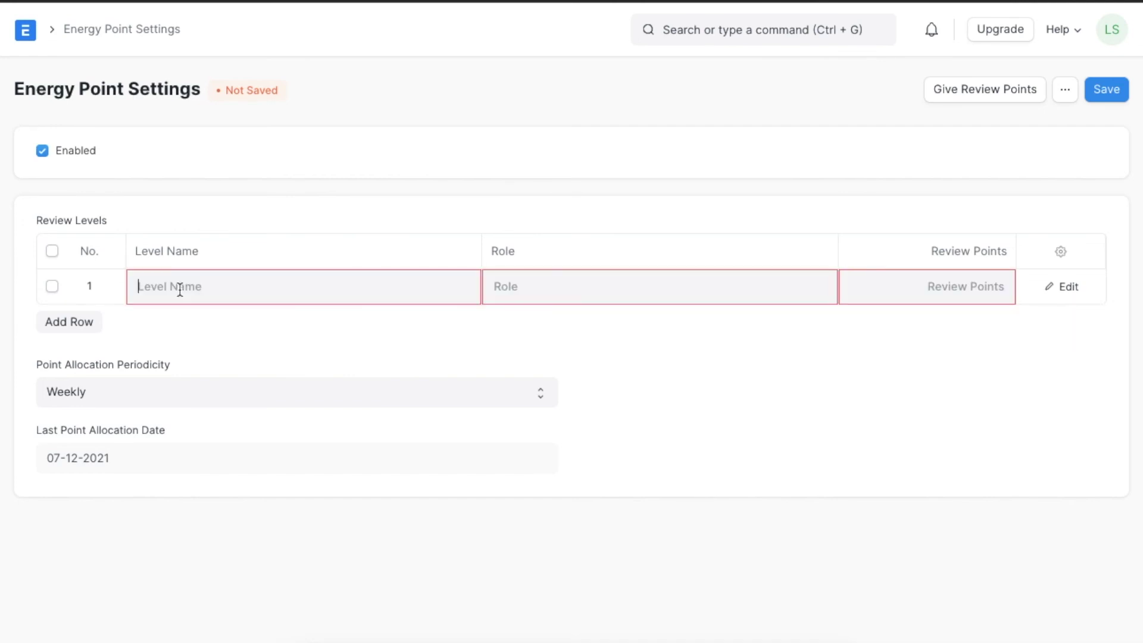
type("Level 1")
left_click(525, 289)
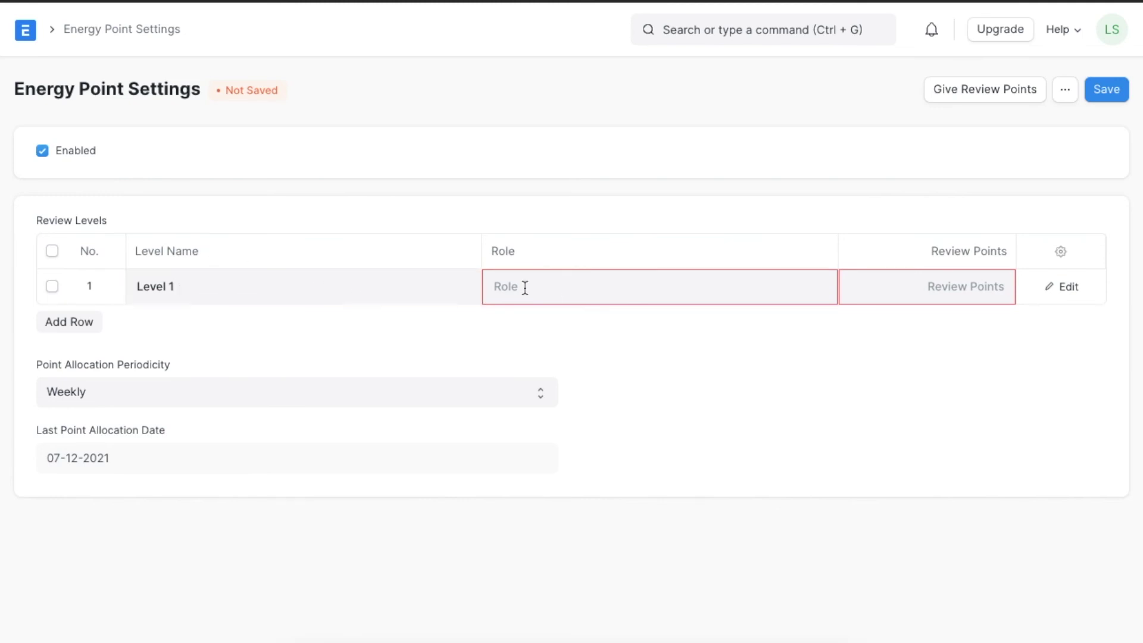
type("Hr m")
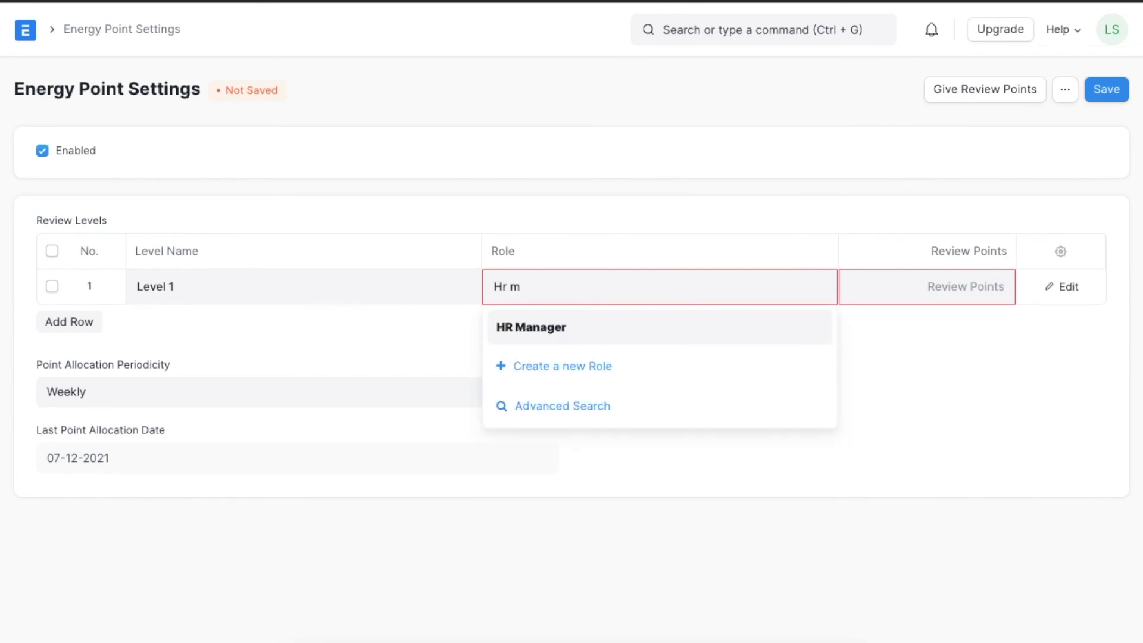
left_click(536, 338)
left_click(956, 294)
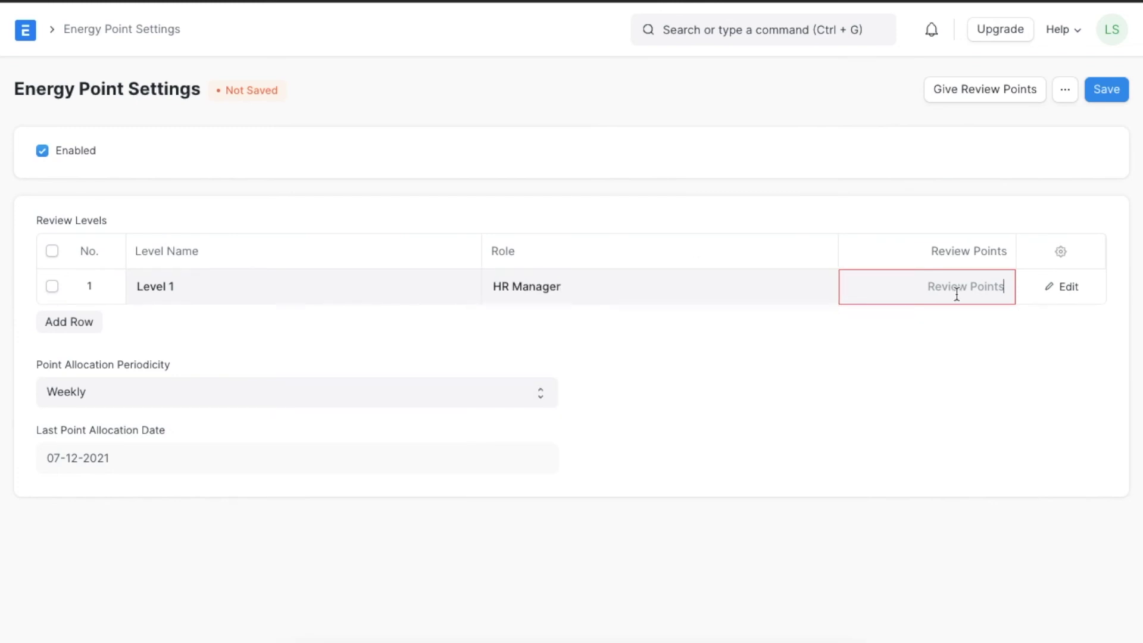
type("25")
left_click(923, 357)
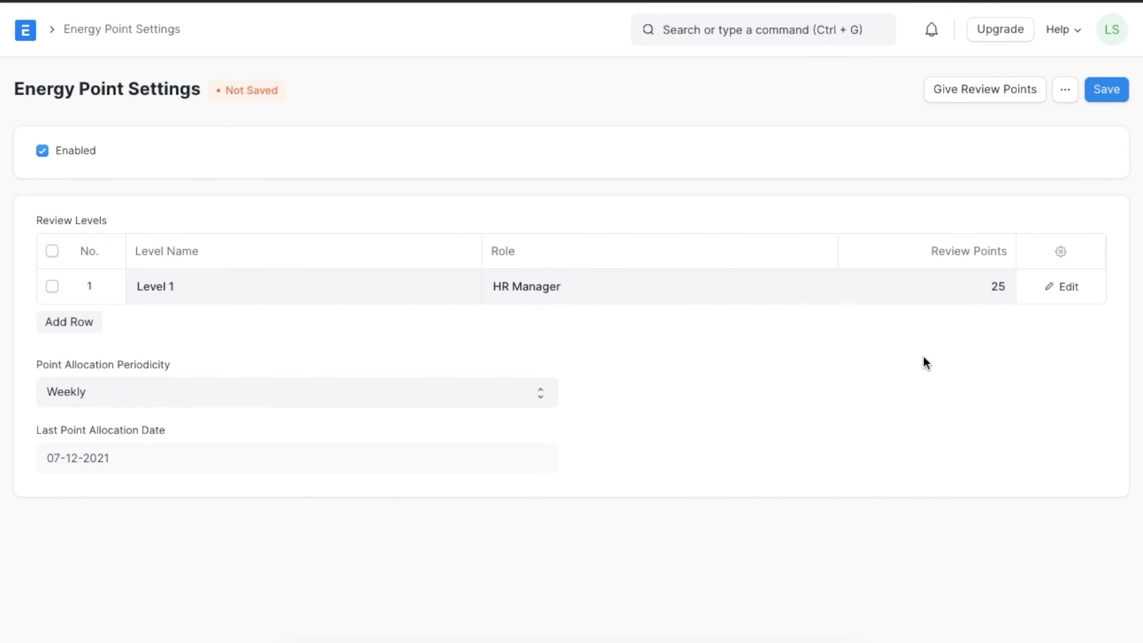
left_click(1105, 95)
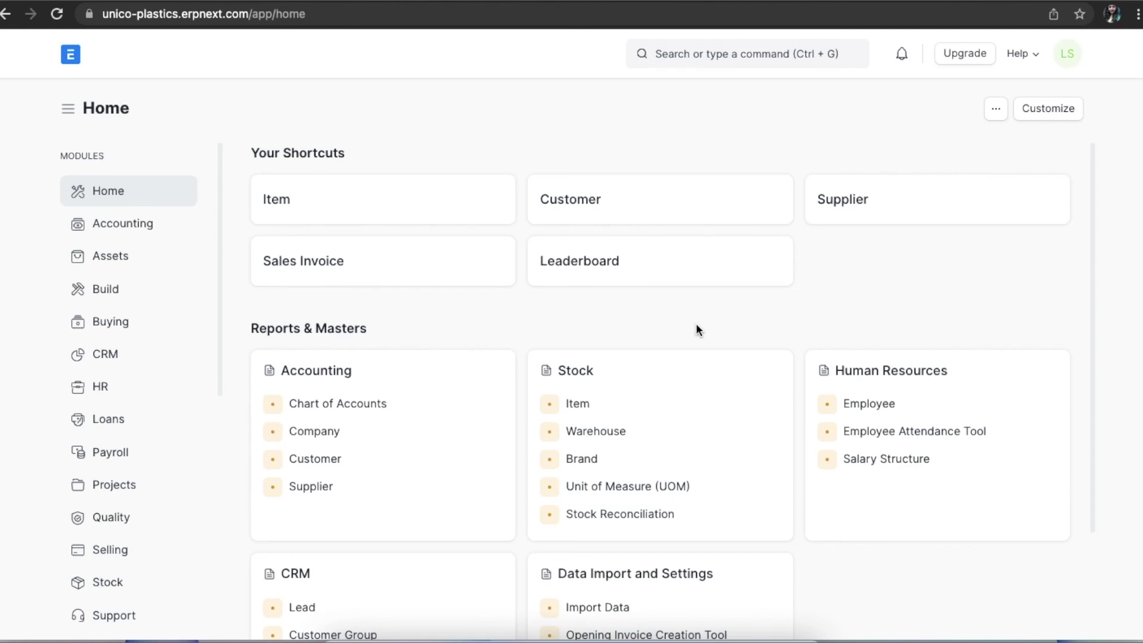
- Open the logged-in user's record from the User List
left_click(716, 54)
type("use")
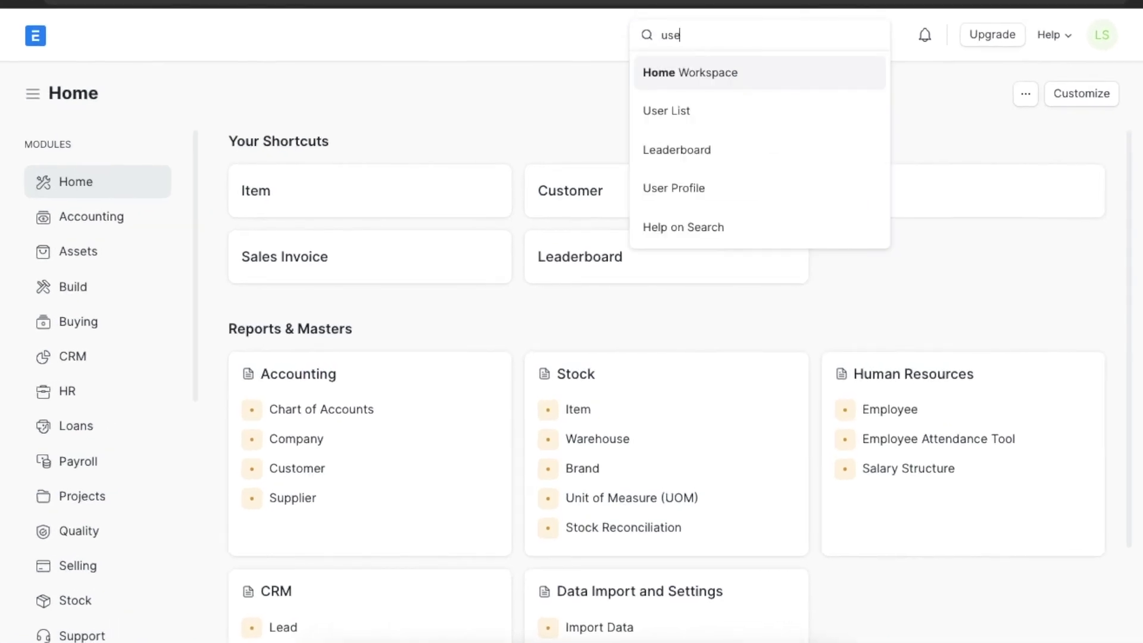
type("r l")
left_click(708, 112)
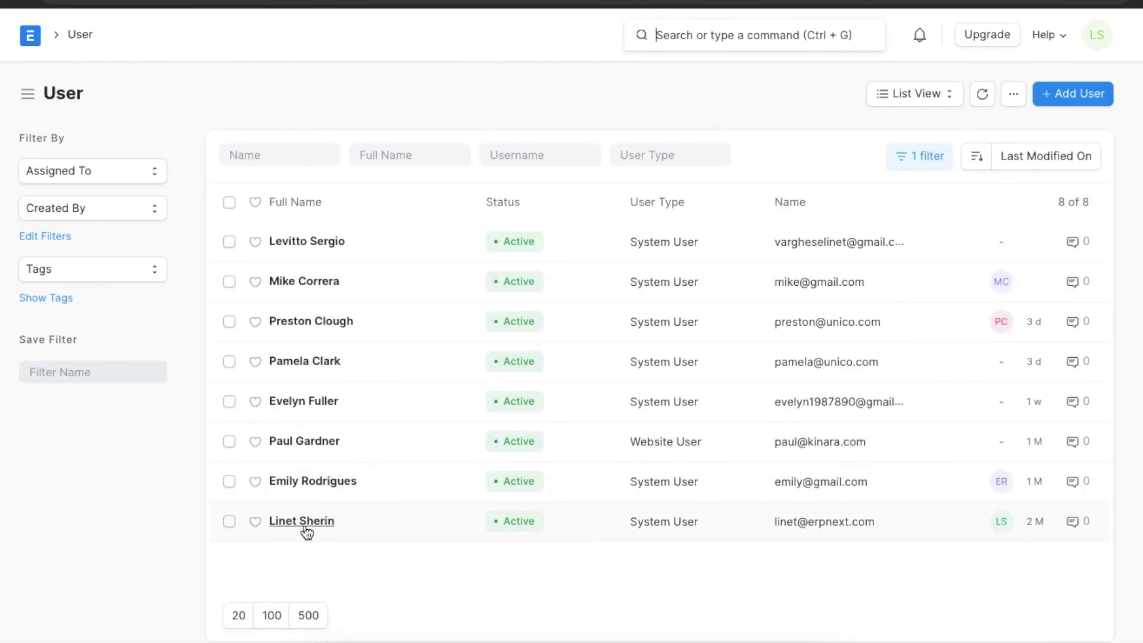
scroll(342, 553, "down", 1)
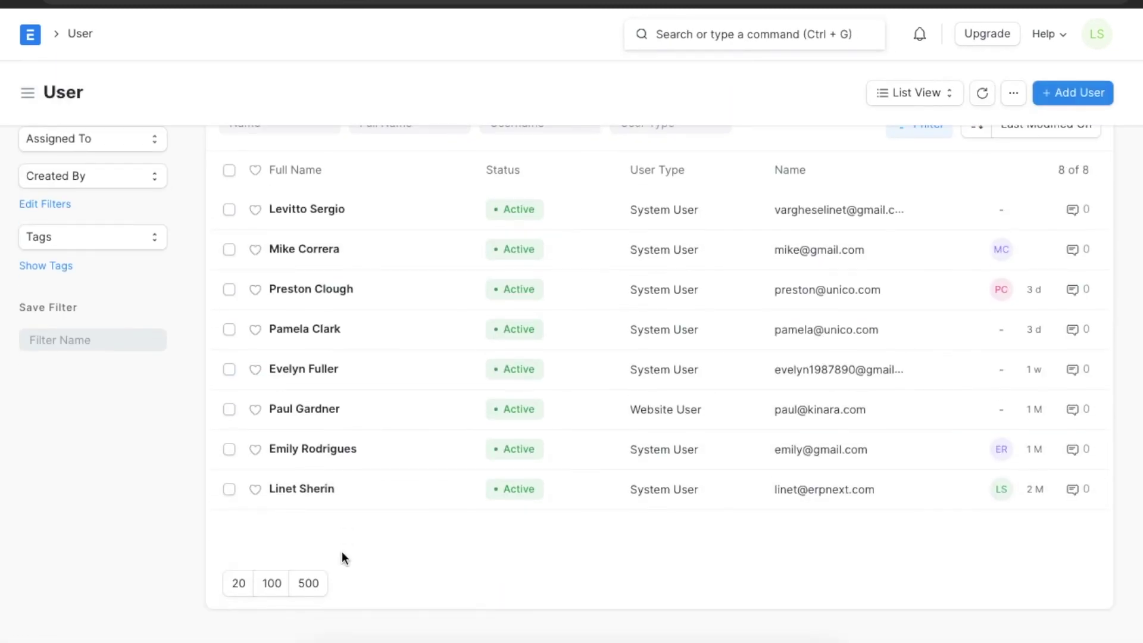
left_click(321, 490)
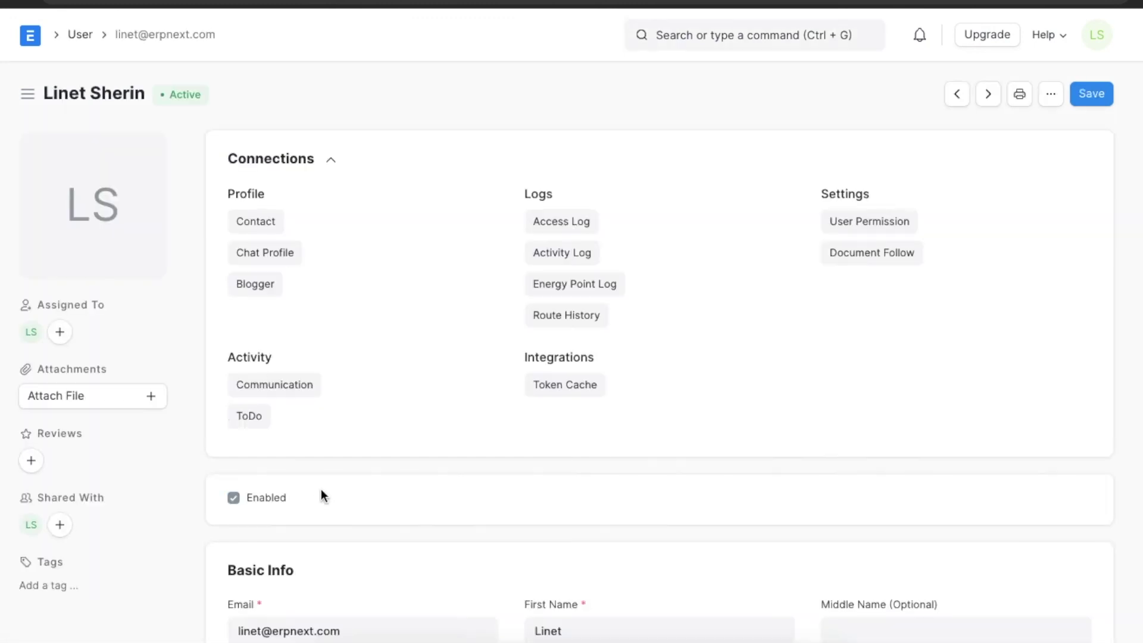
scroll(179, 467, "down", 3)
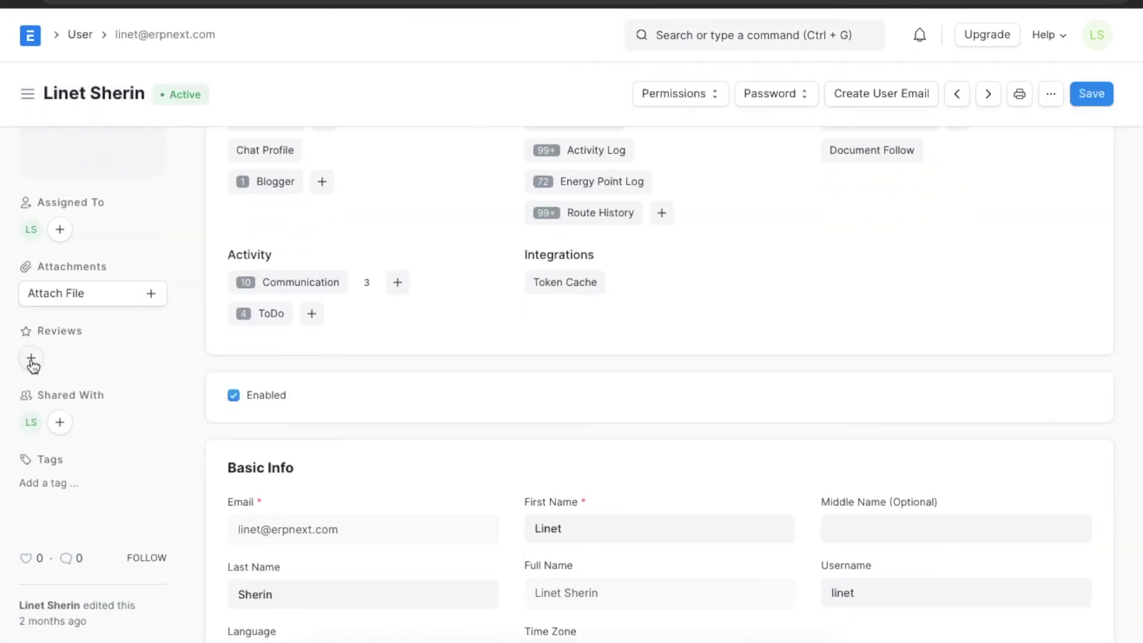
- Submit a 25-point Appreciate review with reason 'For Good Lead Qualification'
left_click(31, 358)
left_click(391, 175)
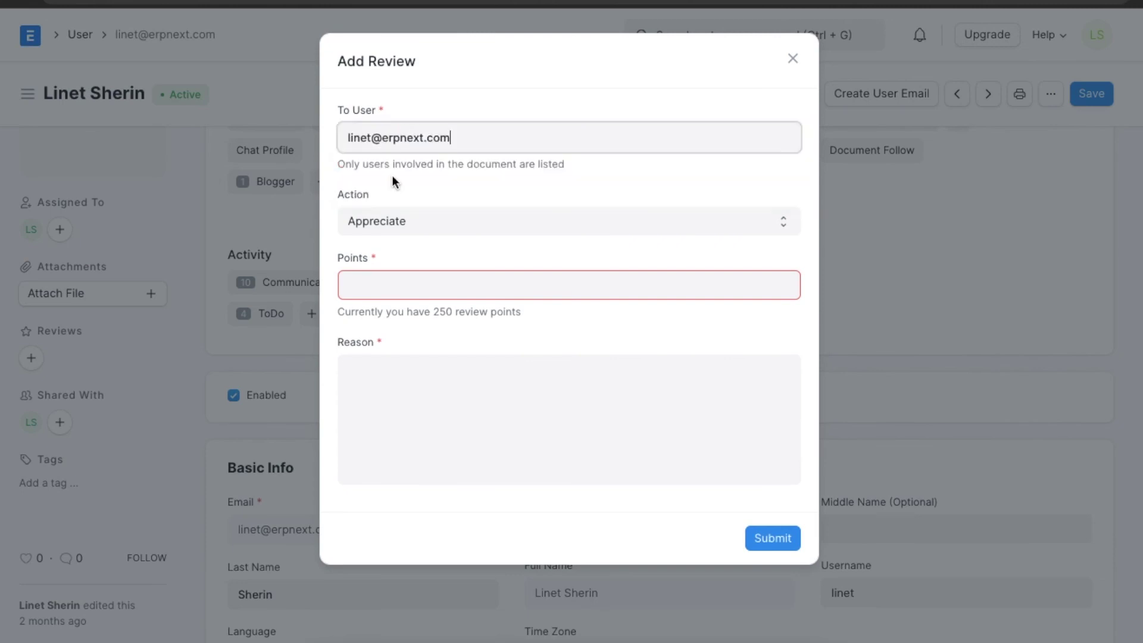
left_click(423, 222)
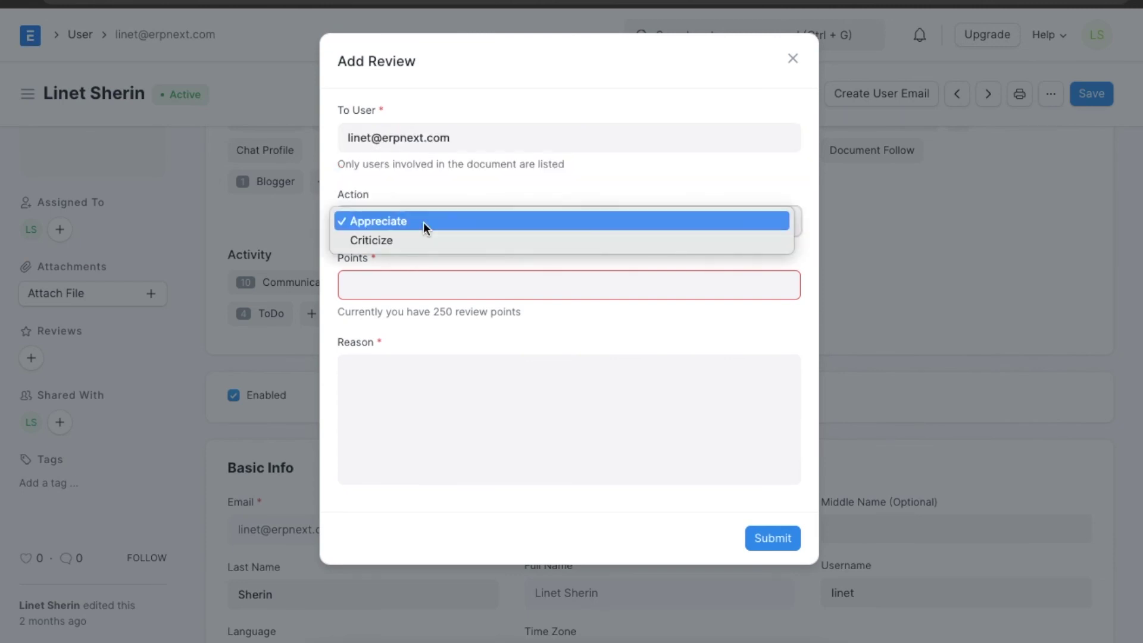
left_click(433, 222)
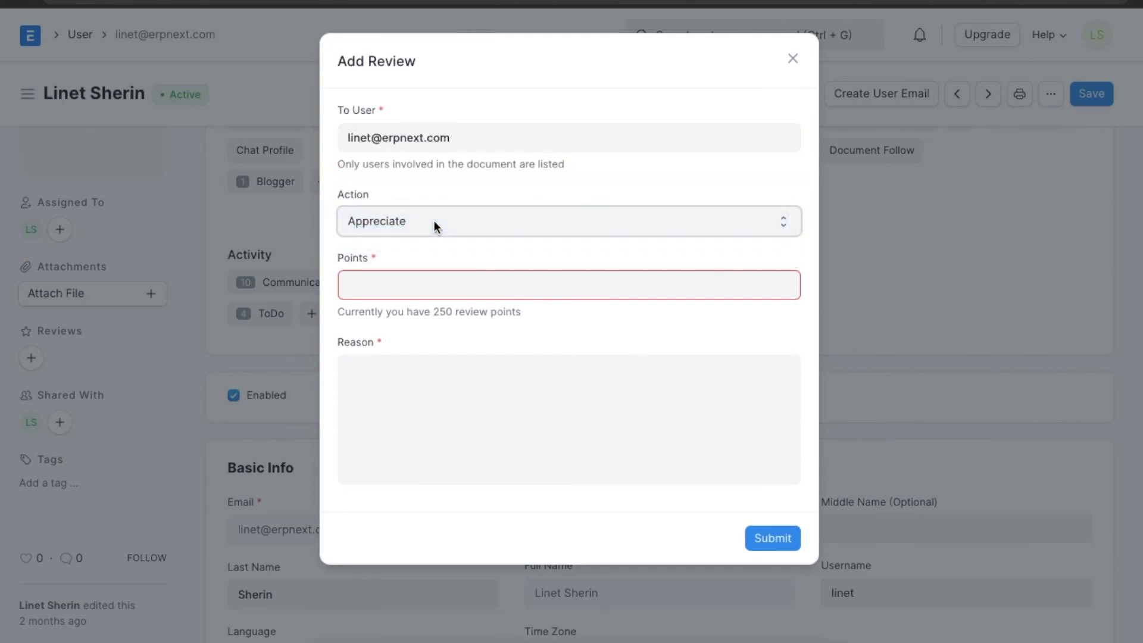
left_click(418, 280)
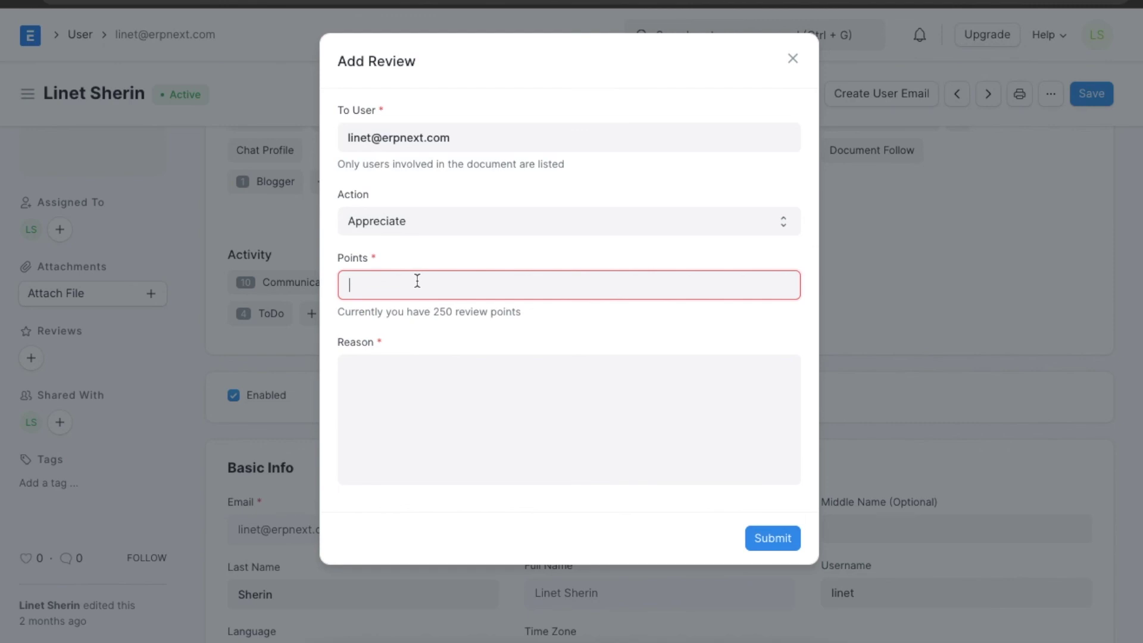
type("25")
left_click(425, 392)
type("For ")
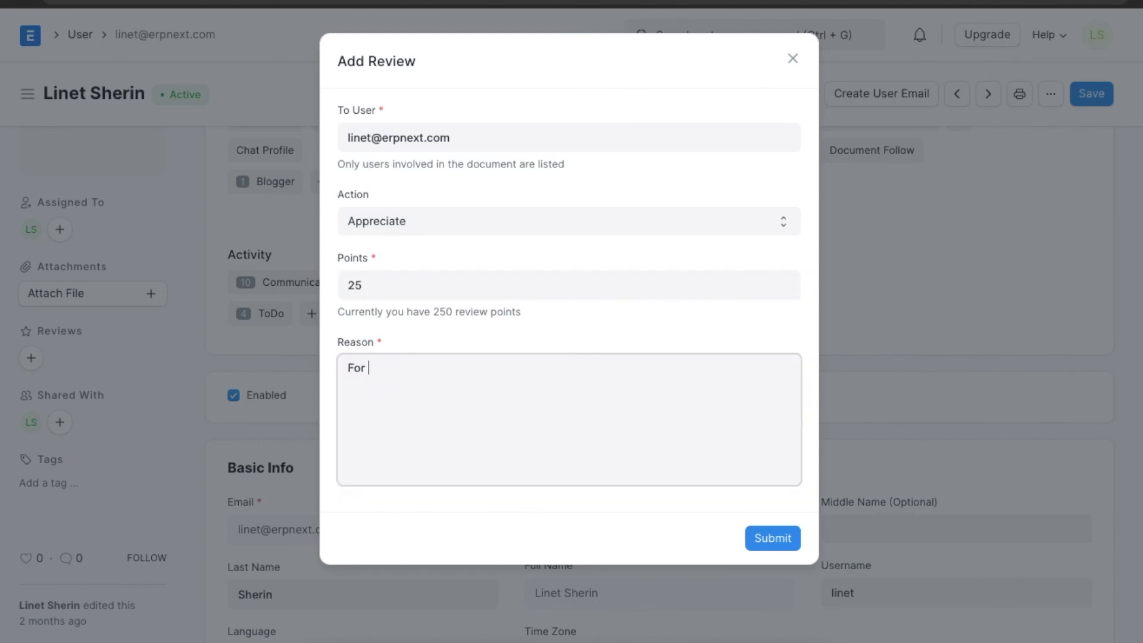
type("Good Lea")
type("d")
key("BackSpace")
type("ad Qualificatio")
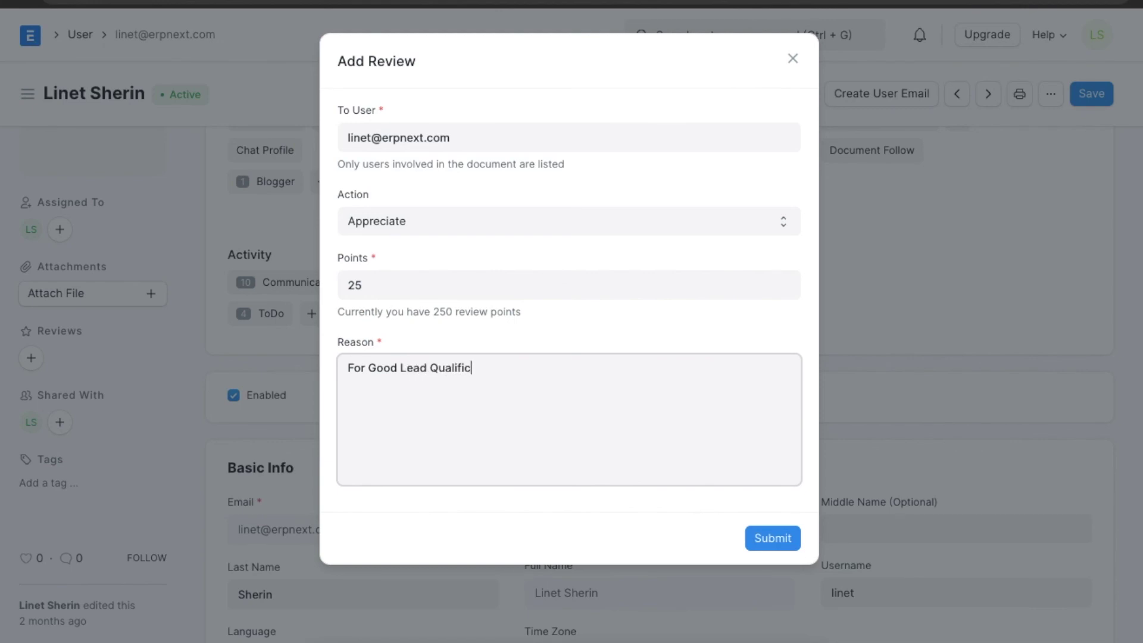
type("n")
left_click(774, 541)
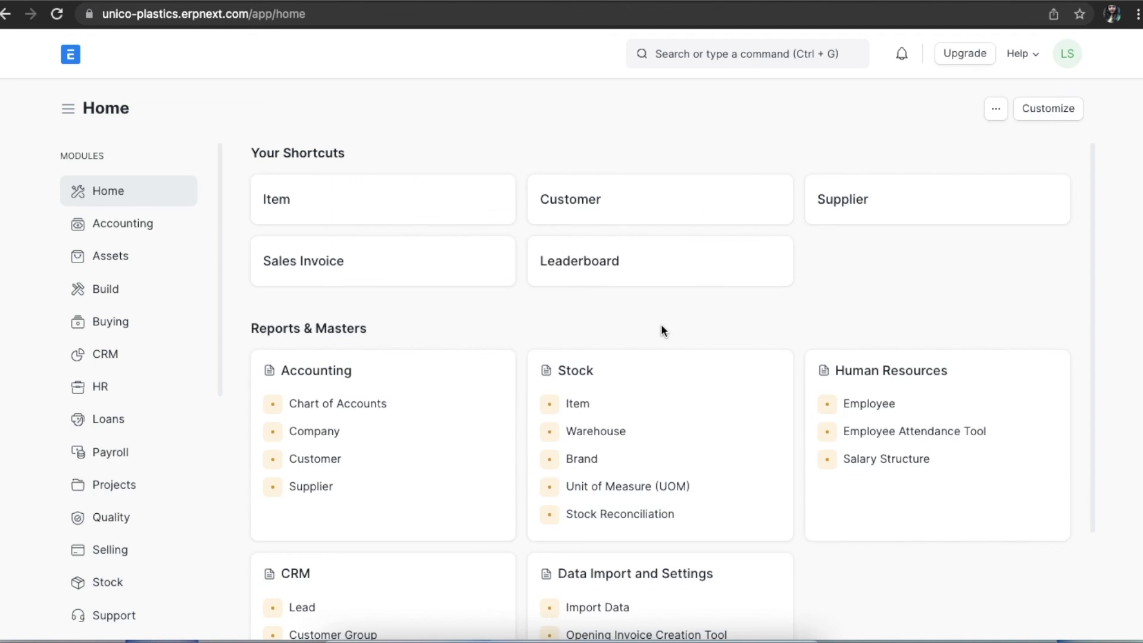
- Open the Leaderboard and inspect this week's ranking of seven users, 460 down to 50 points
left_click(696, 54)
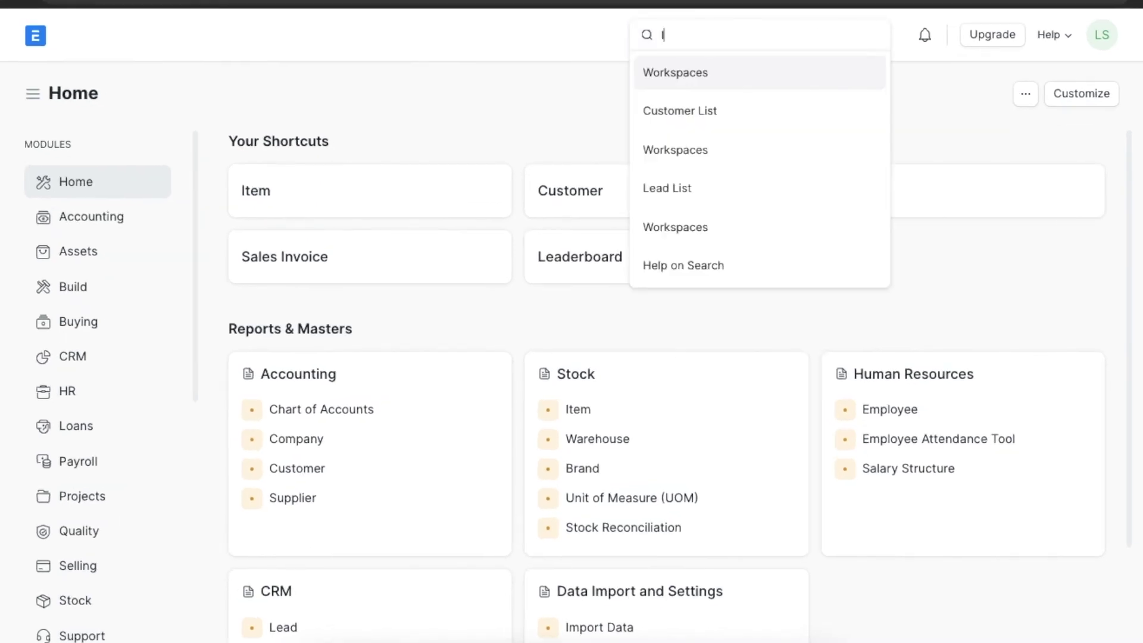
type("leaderb")
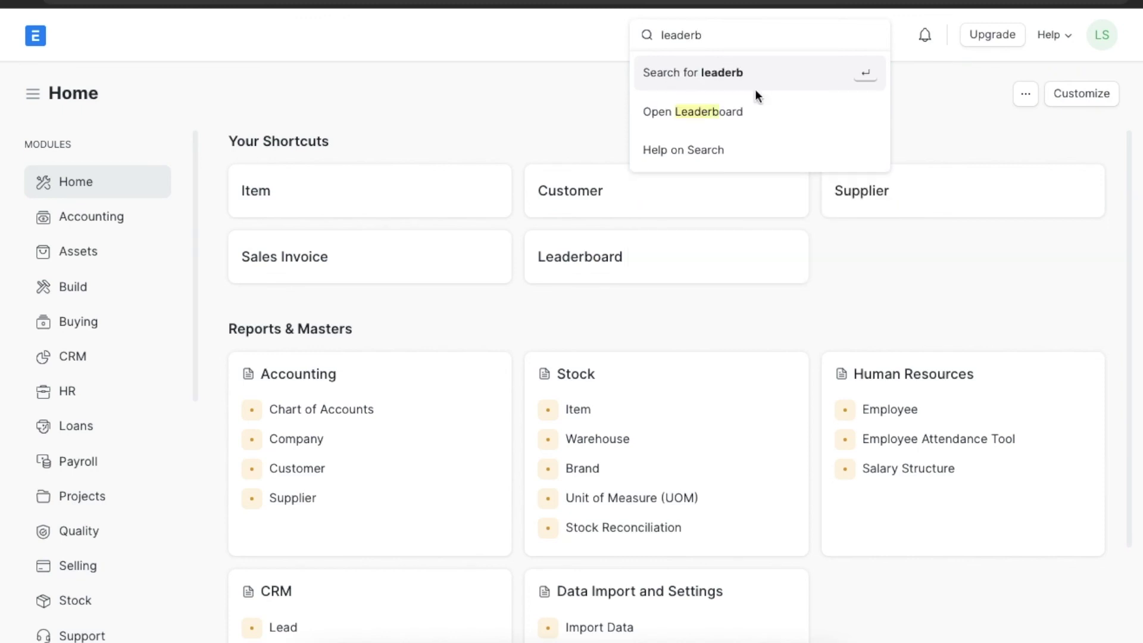
left_click(753, 100)
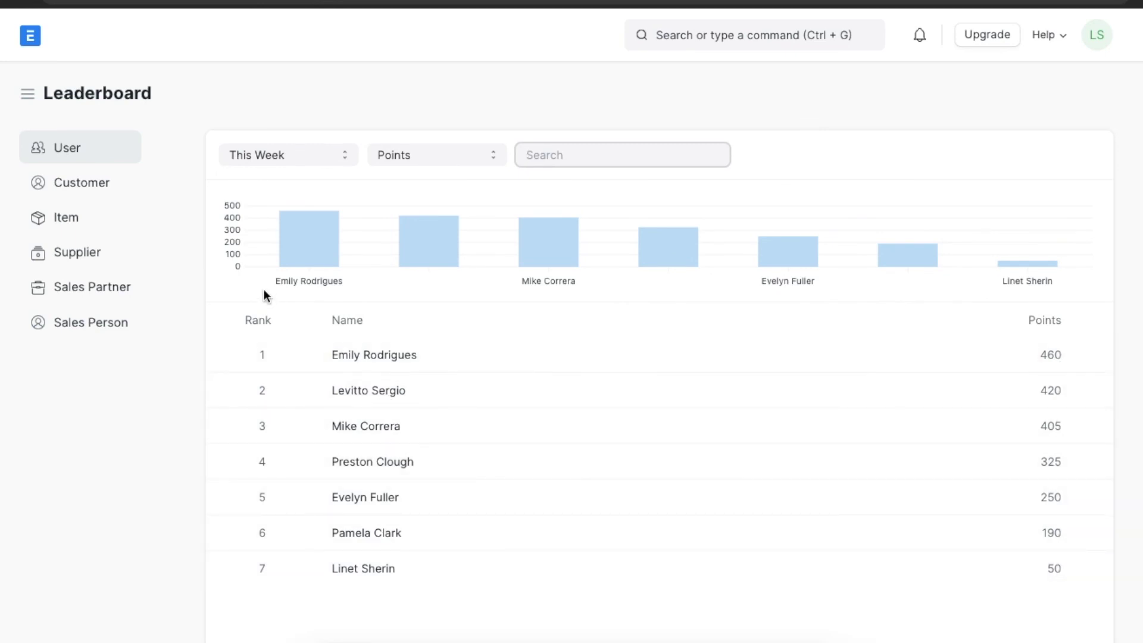
mouse_move(424, 251)
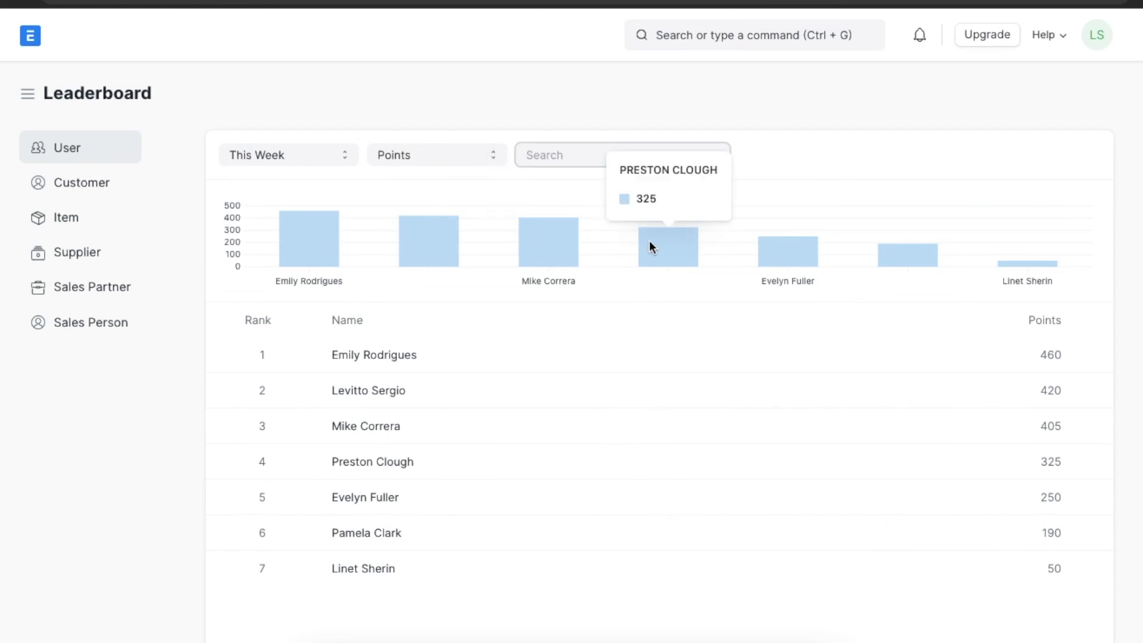
mouse_move(899, 255)
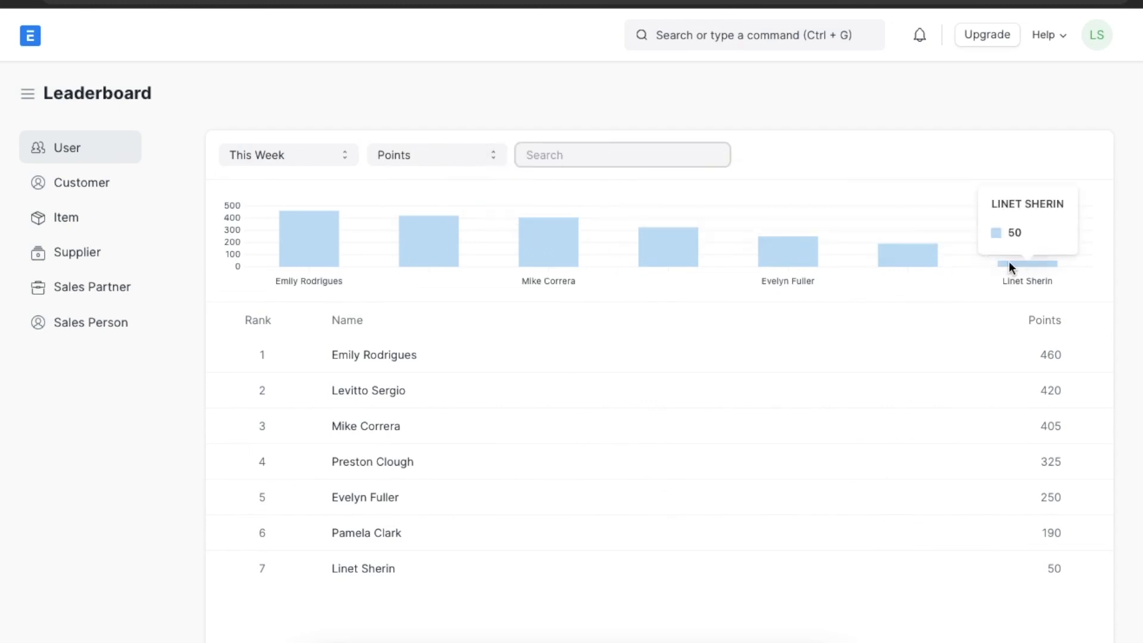